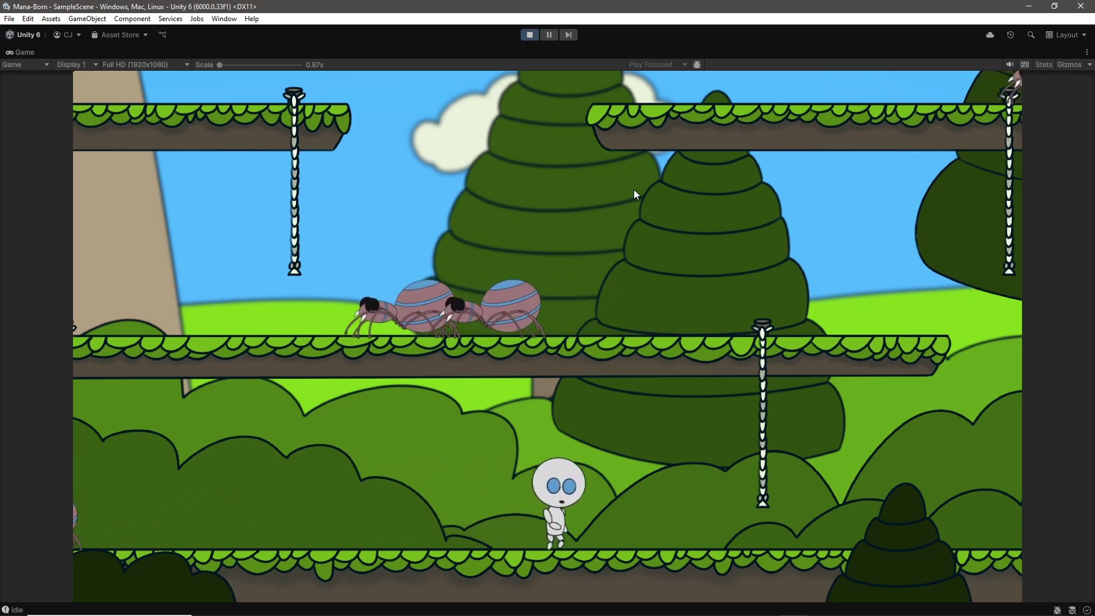
key("d")
Playtest walking right to the rope, climbing up and down it, then walking left.
key("w")
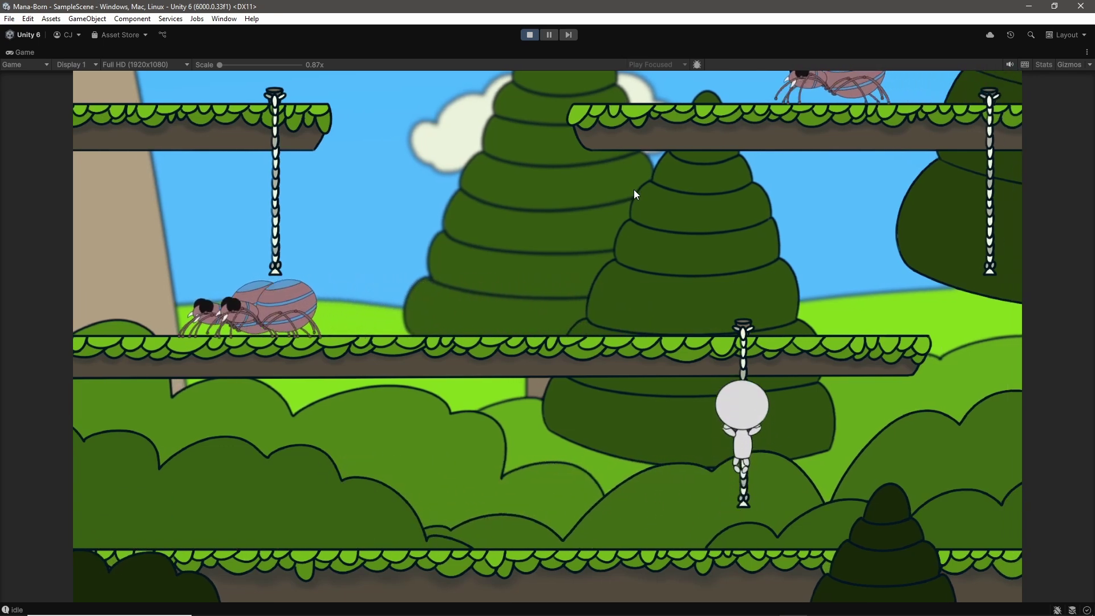
key("w")
key("s")
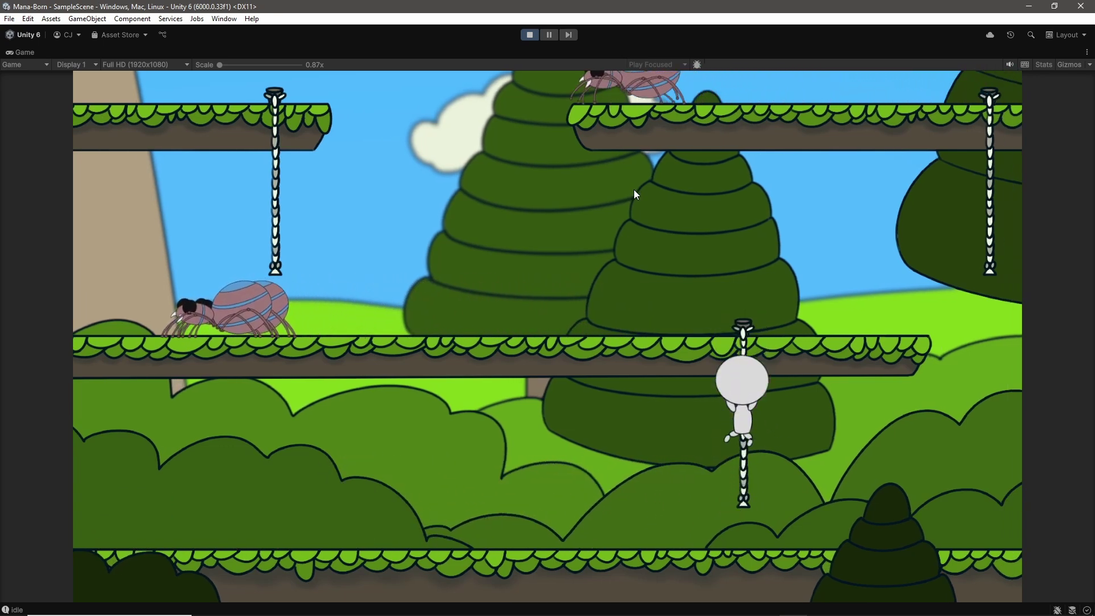
key("s")
key("a")
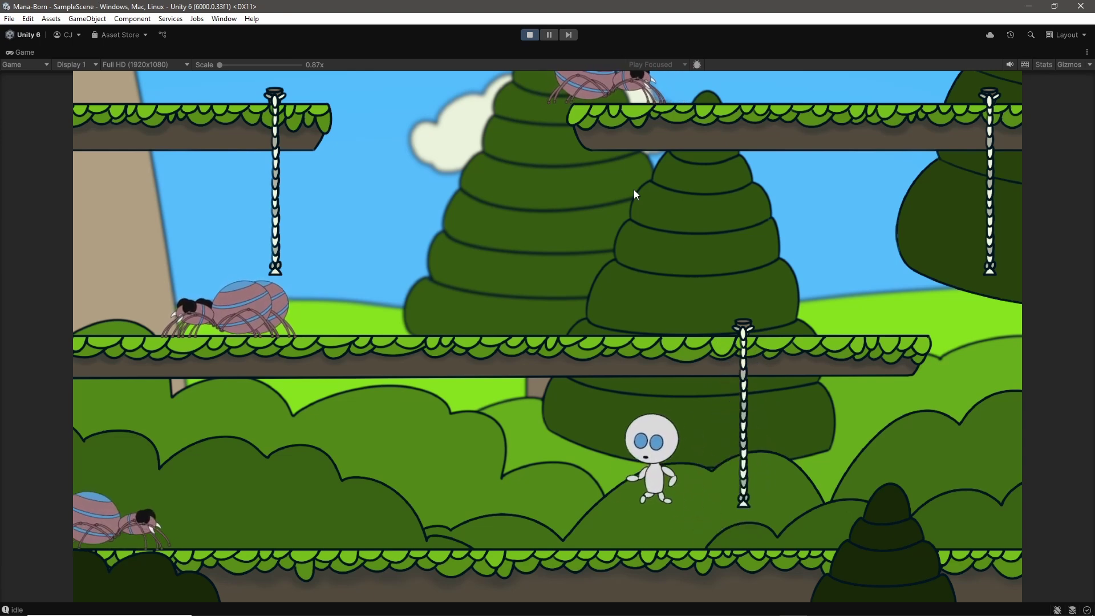
key("a")
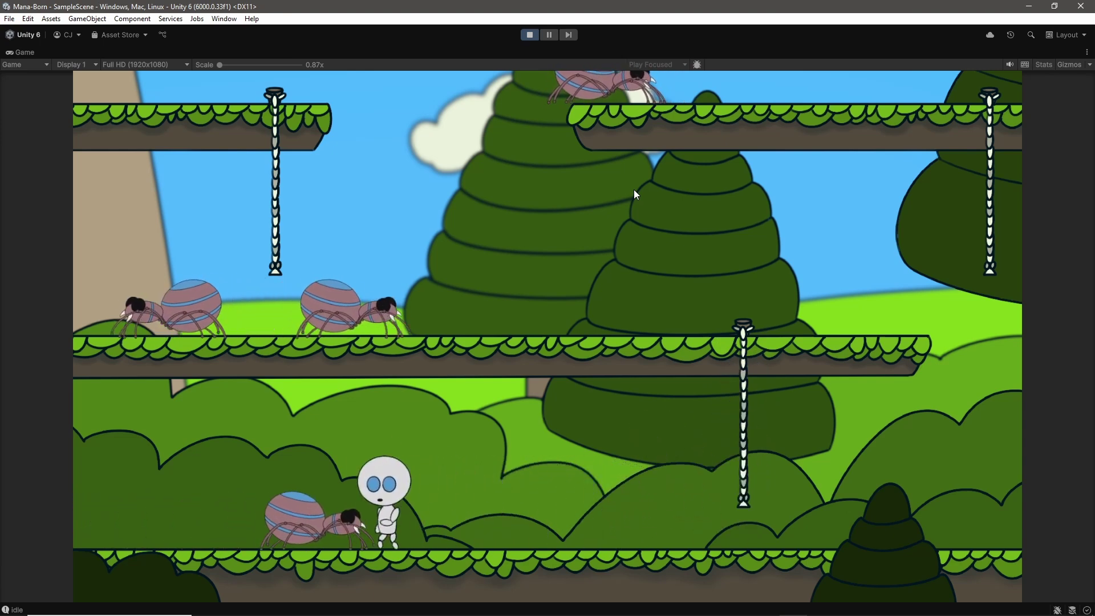
key("a")
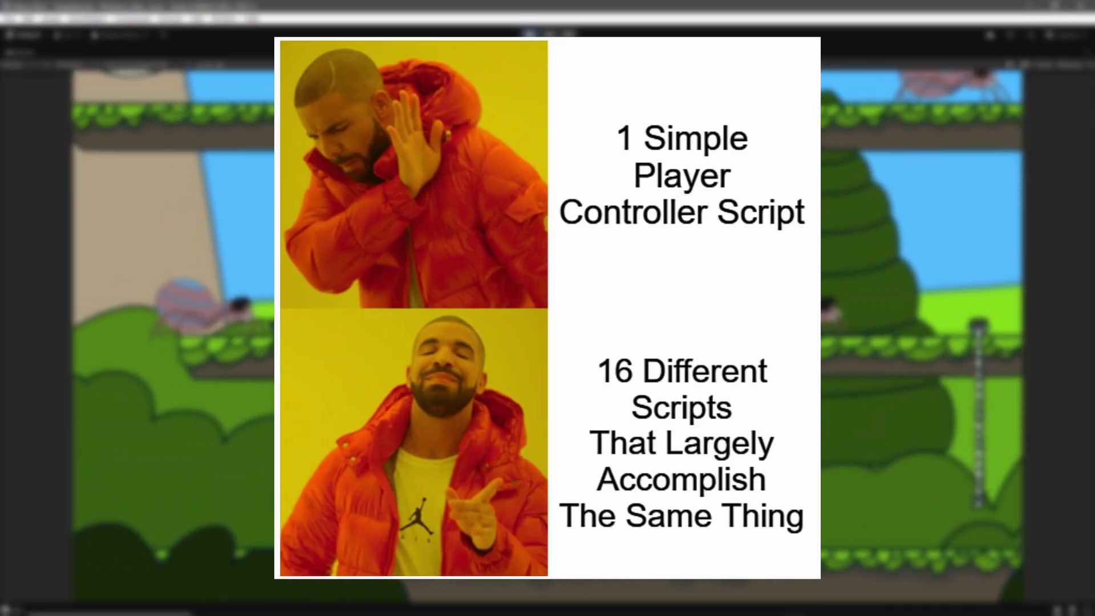
key("a")
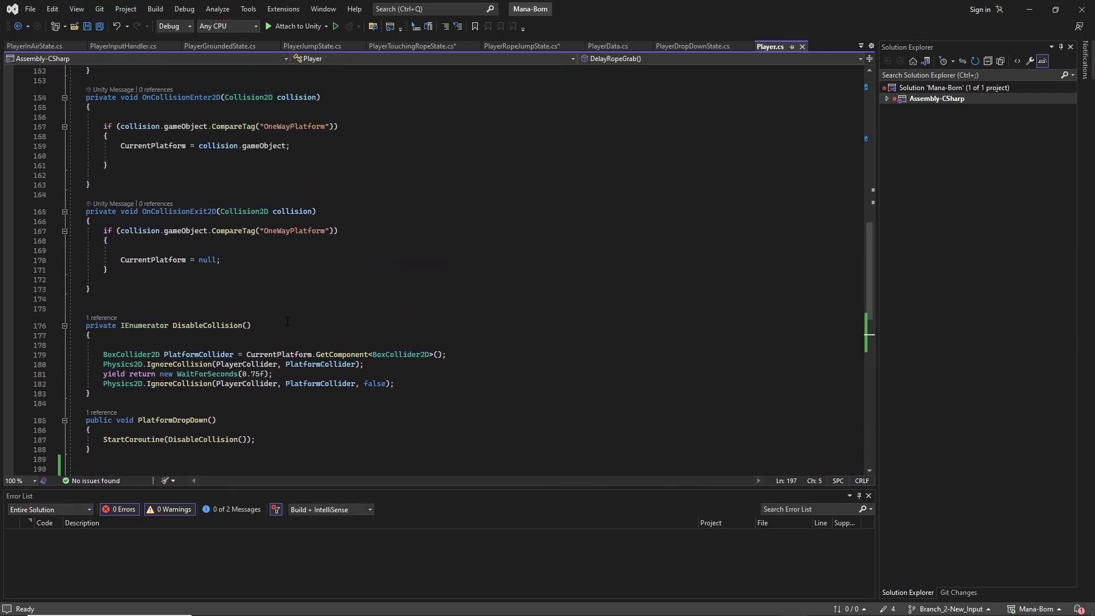
Attack the nearby Fire Boars repeatedly, including up the slope.
scroll(287, 321, "up", 18)
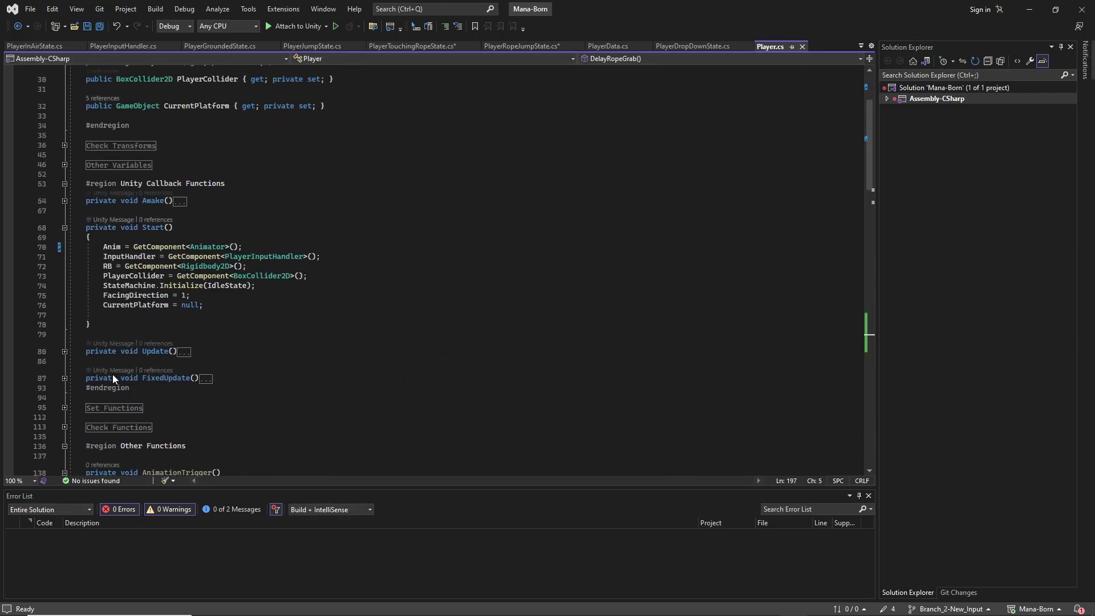
scroll(161, 334, "up", 5)
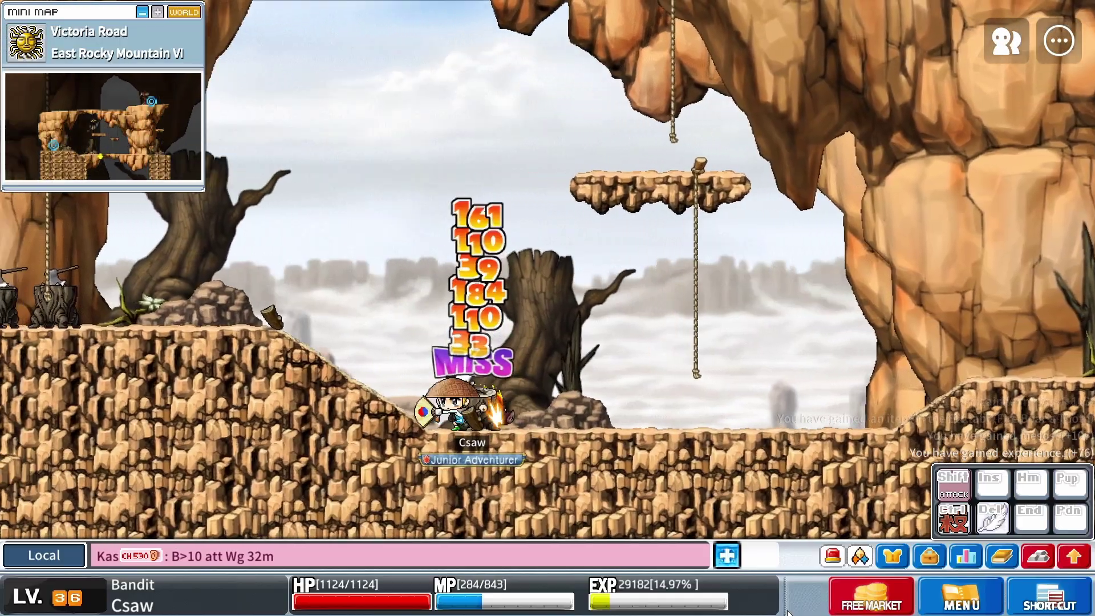
key("ctrl")
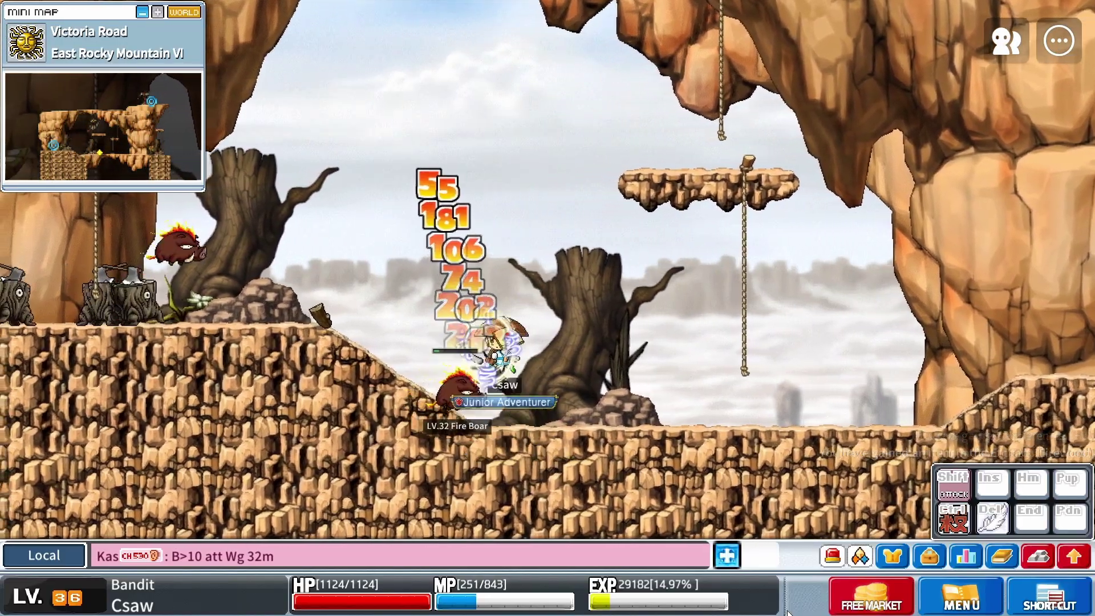
key("Left")
key("Left")
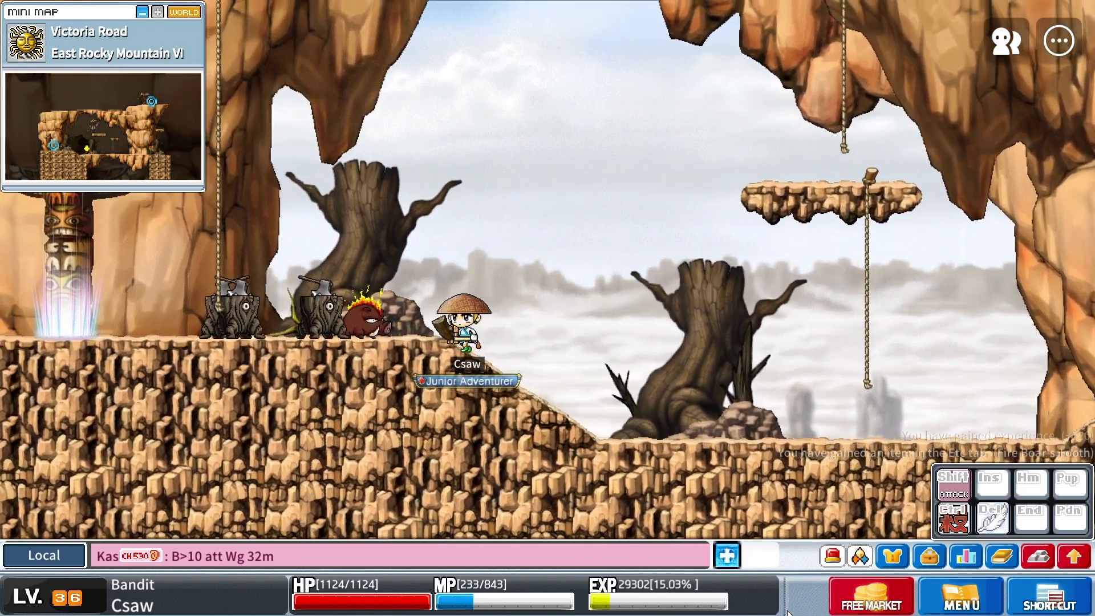
key("ctrl")
key("ctrl")
key("ctrl")
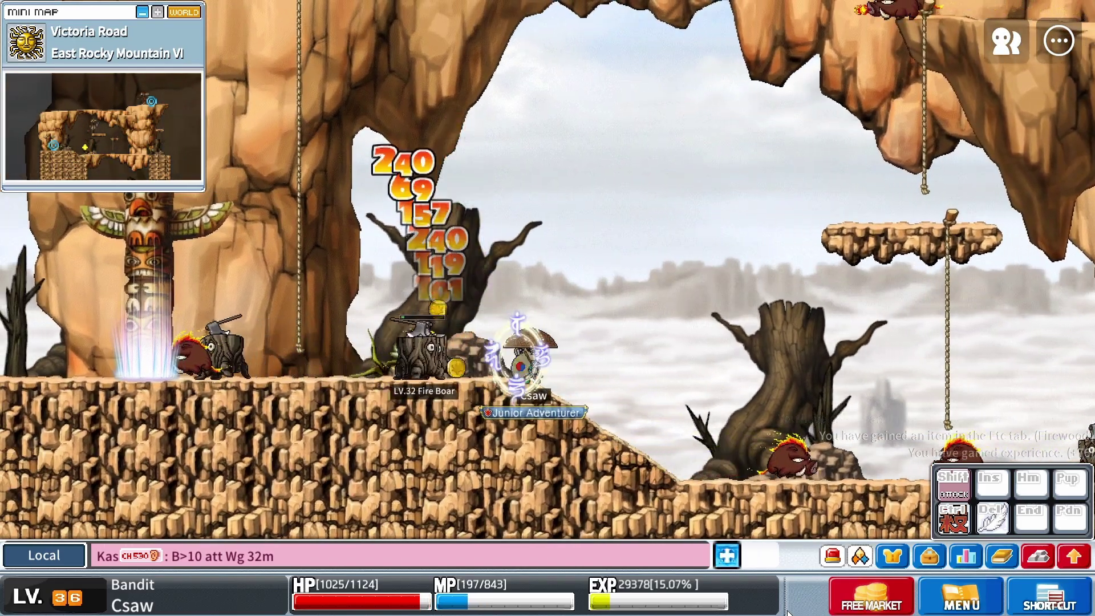
key("ctrl")
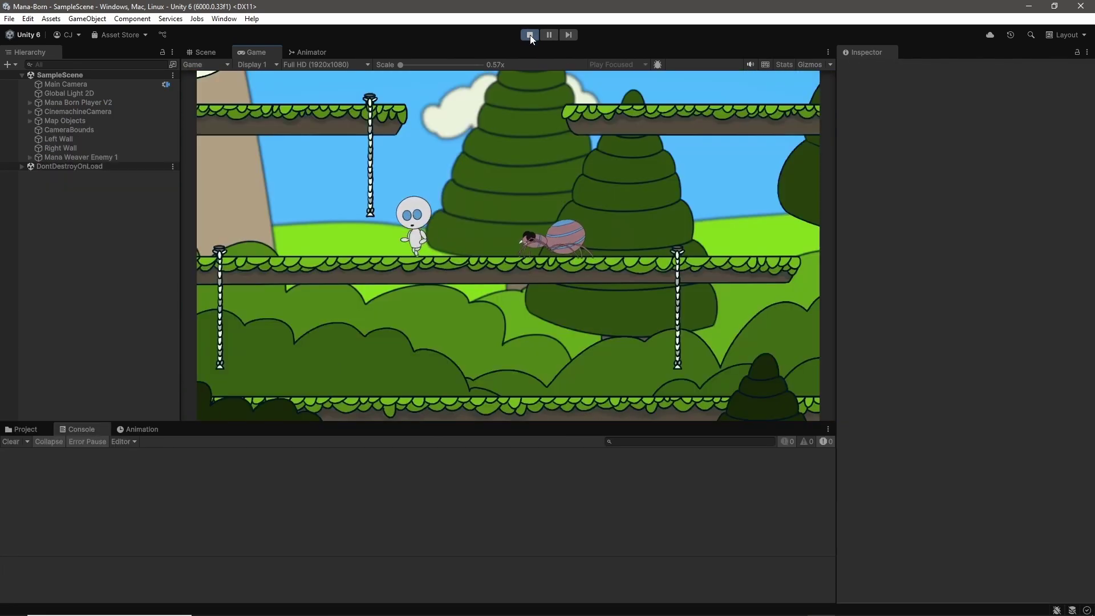
Walk the player right toward the spider, then left, then back right.
key("d")
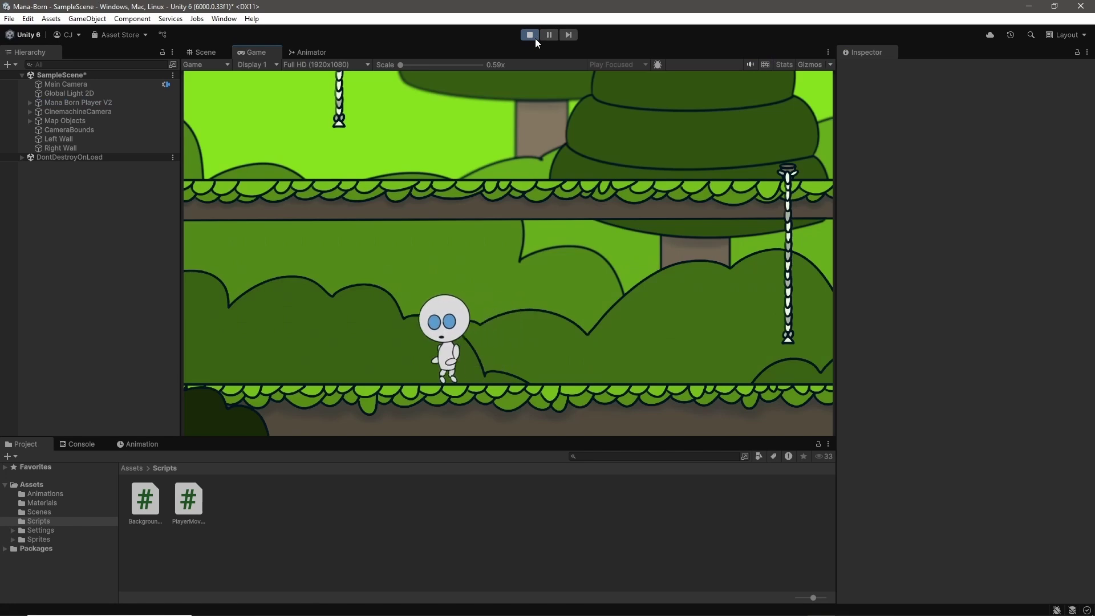
key("a")
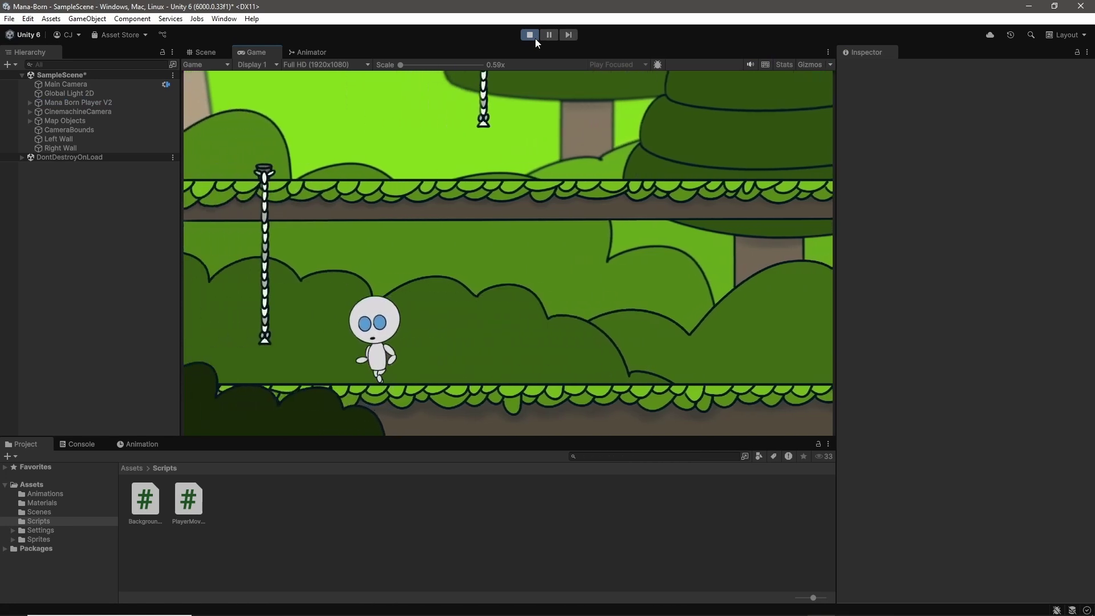
key("a")
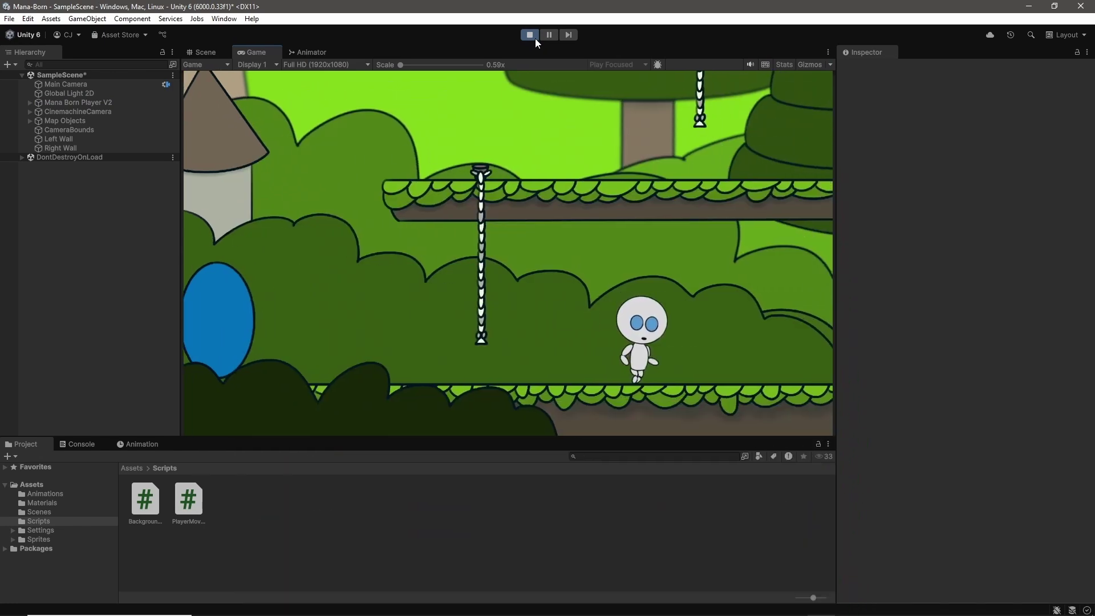
key("d")
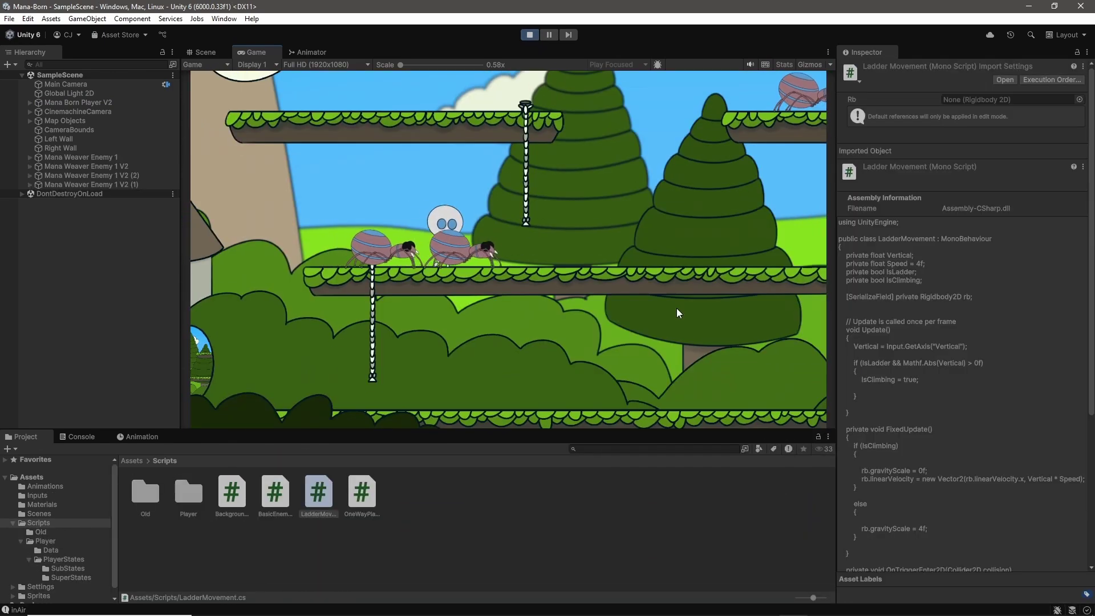
Climb the ladder onto the tree, move right, then drop off and walk left.
key("d")
key("w")
key("w")
key("d")
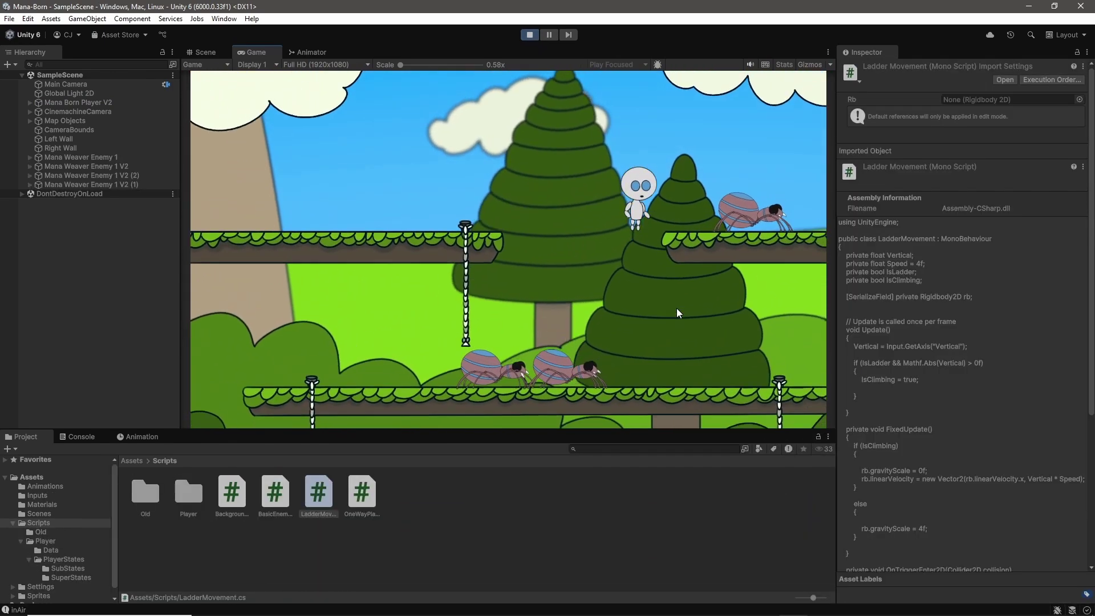
key("w")
key("d")
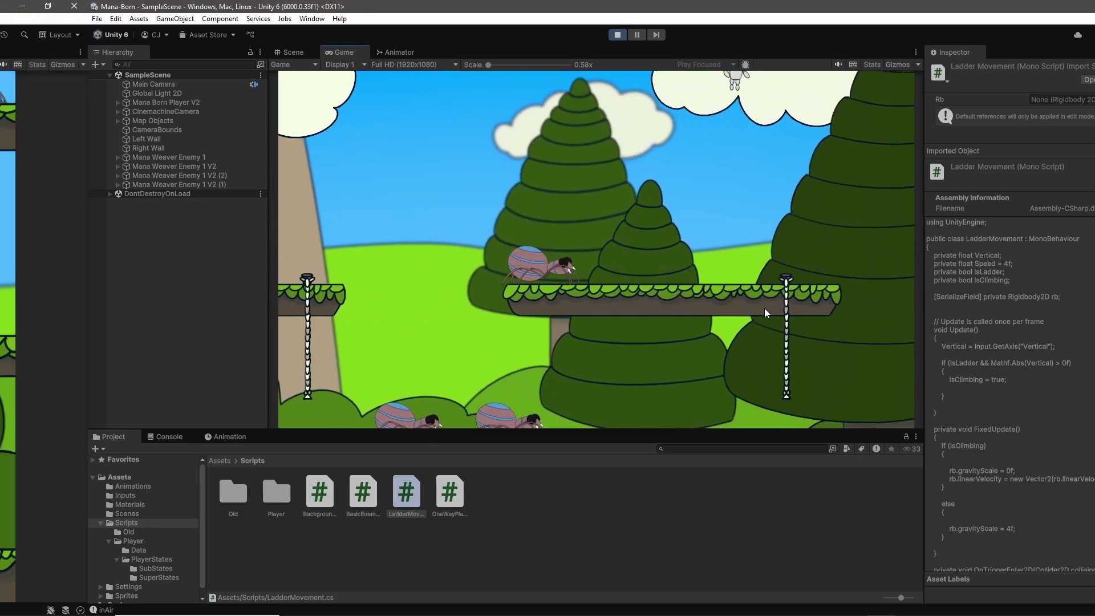
key("shift+space")
key("d")
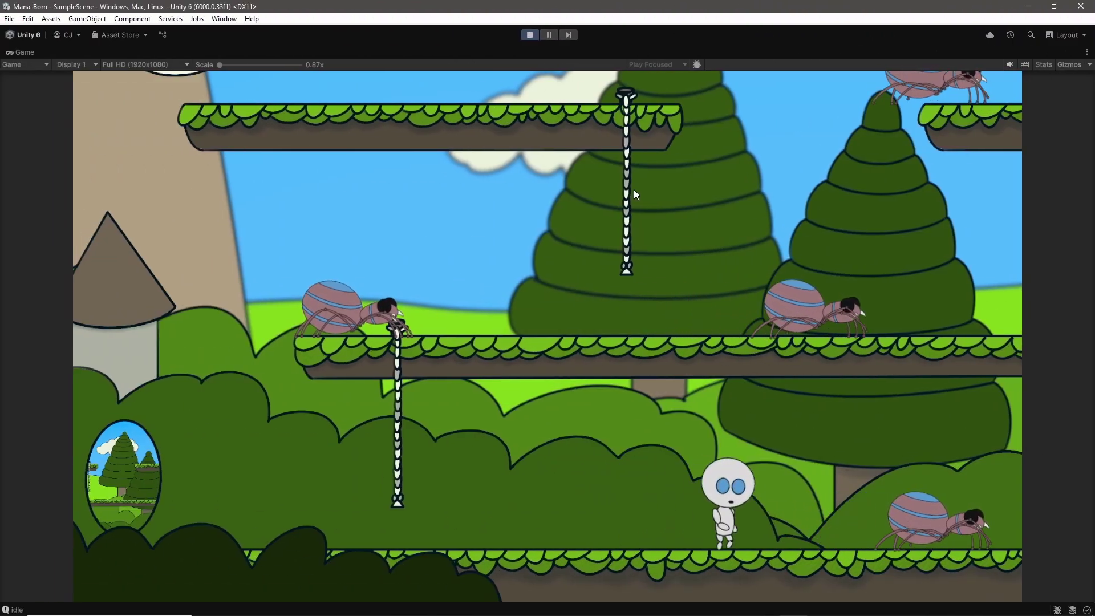
key("d")
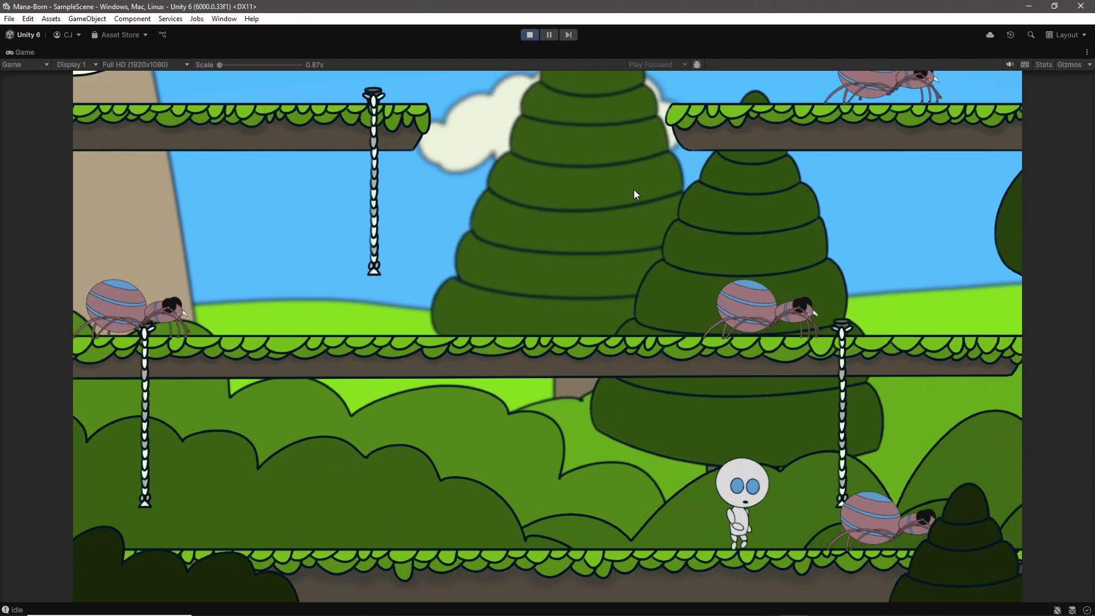
key("d")
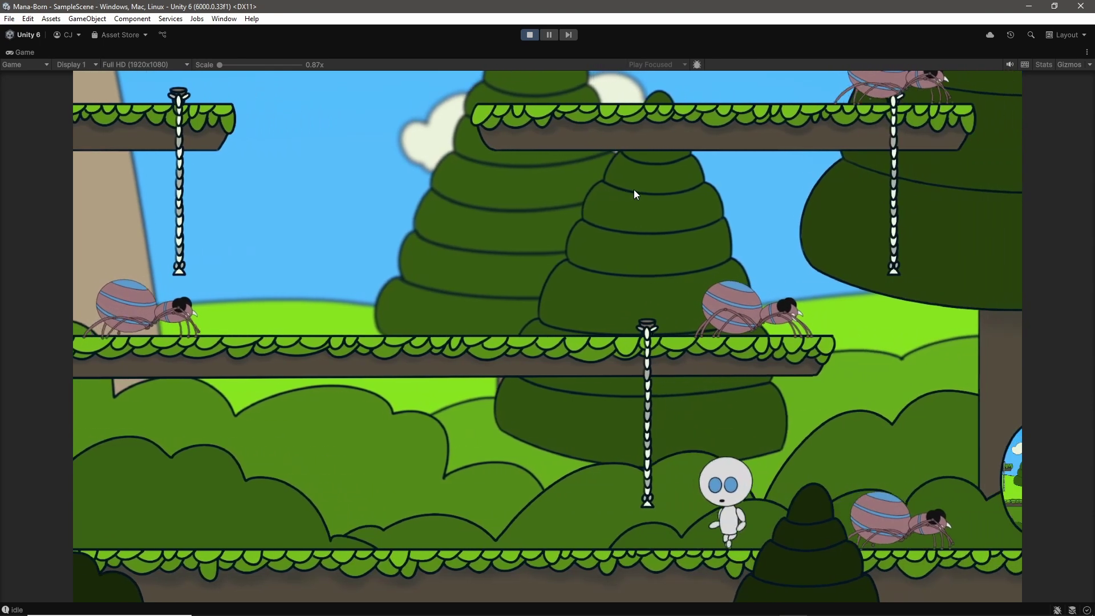
key("a")
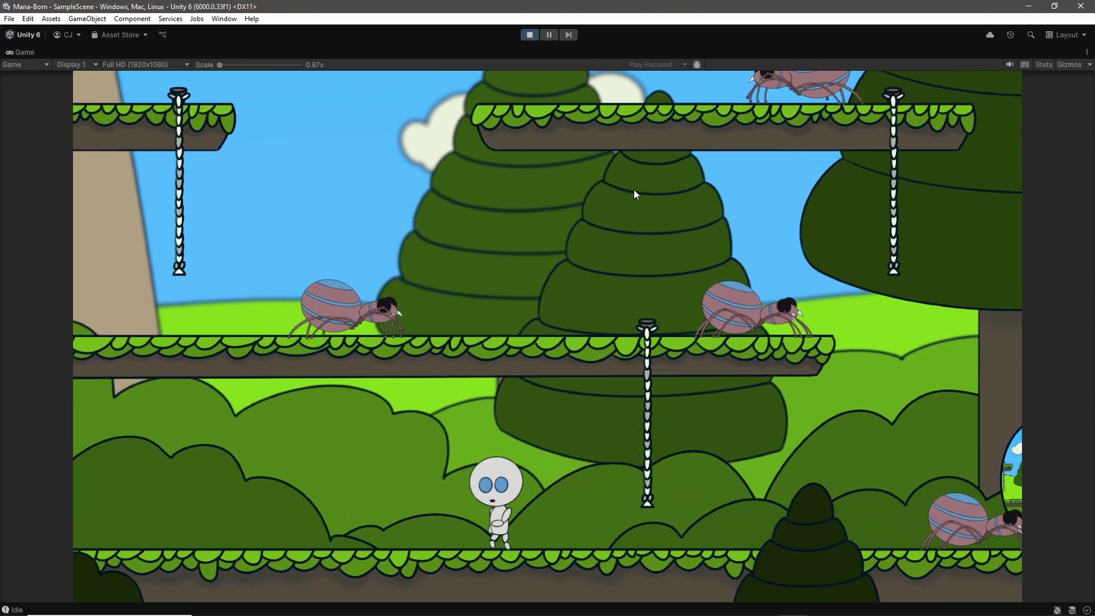
key("a")
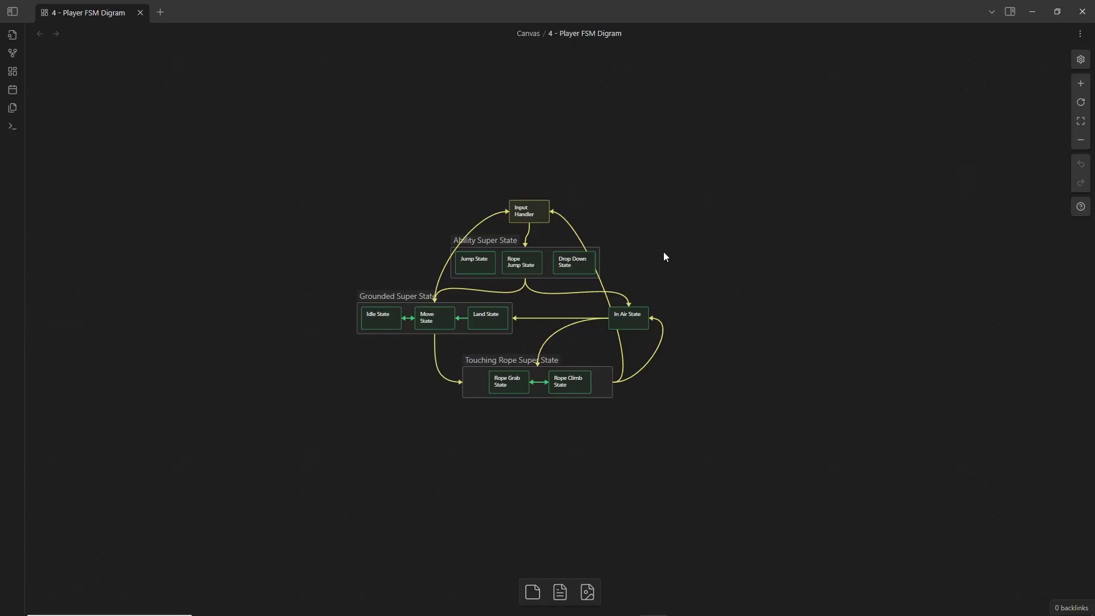
Pan the FSM canvas and align the Input Handler node with Drop Down State.
scroll(663, 251, "up", 5, "ctrl")
middle_click_drag(608, 280, 720, 248)
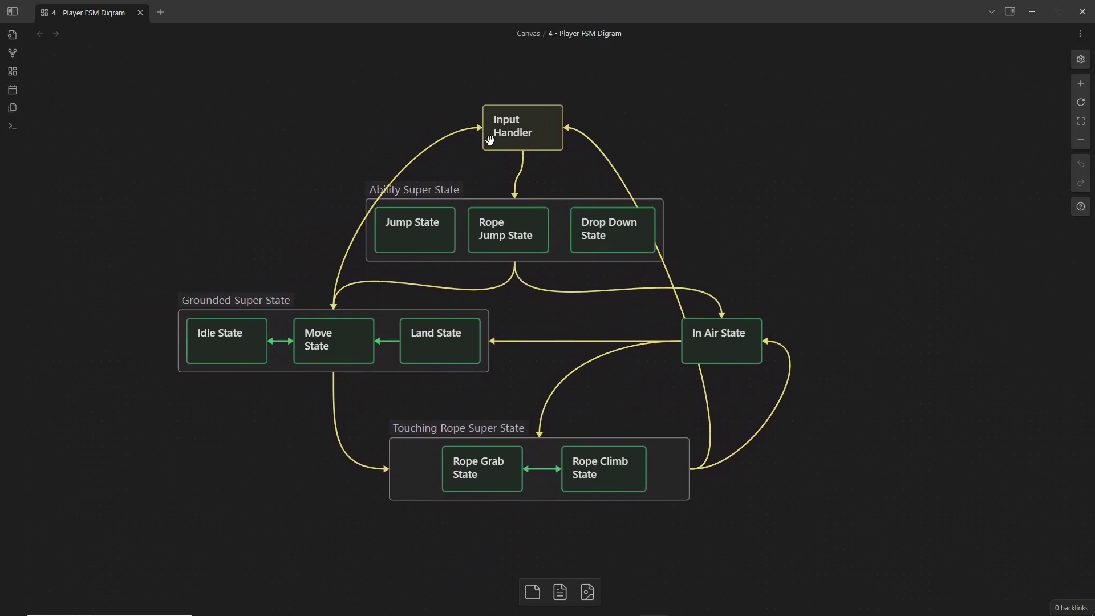
left_click_drag(490, 142, 495, 136)
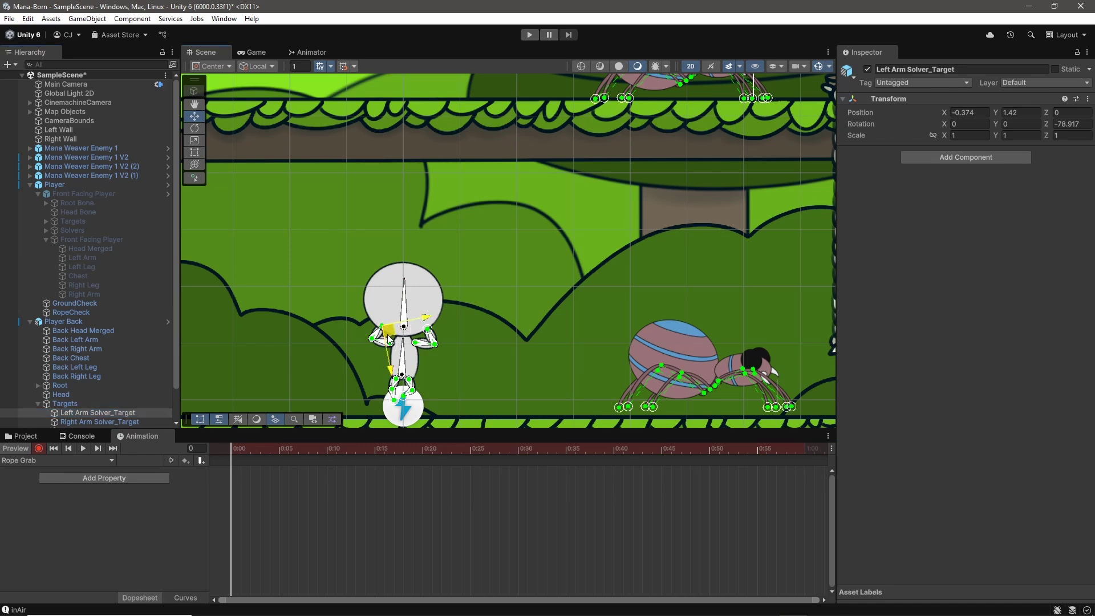
Enclose SetVelocityX between '#region Set Functions' and '#endregion' in Player.cs.
left_click_drag(387, 338, 402, 338)
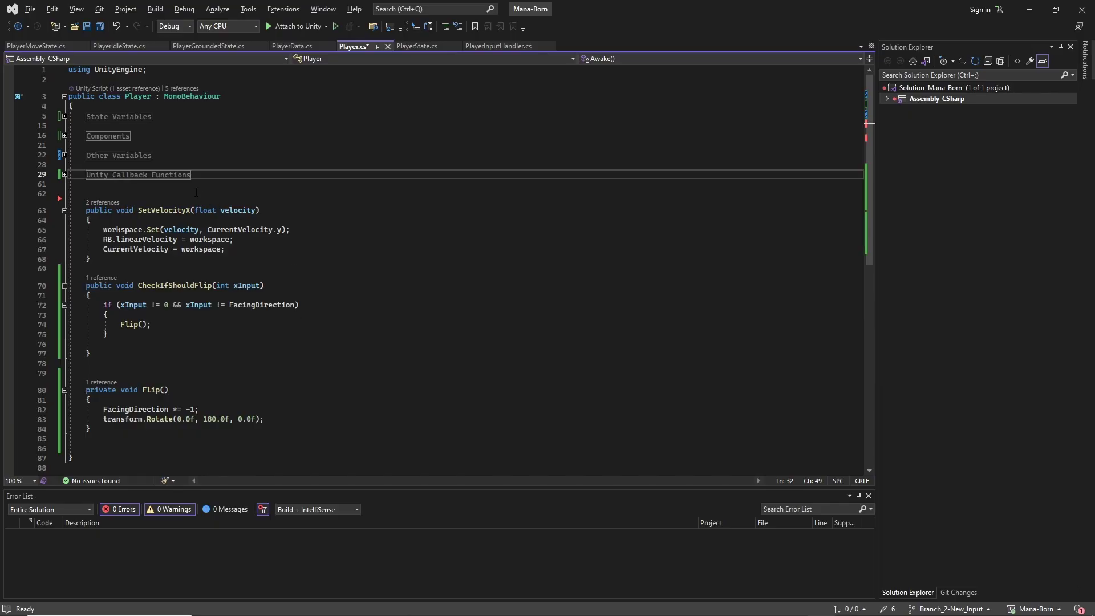
left_click(196, 194)
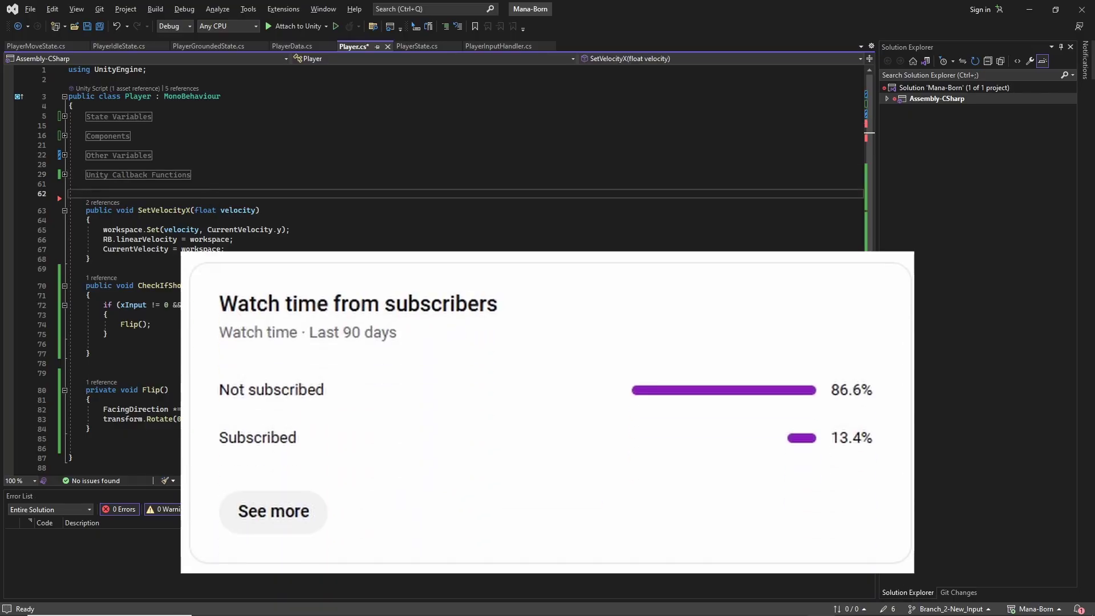
scroll(197, 193, "down", 2)
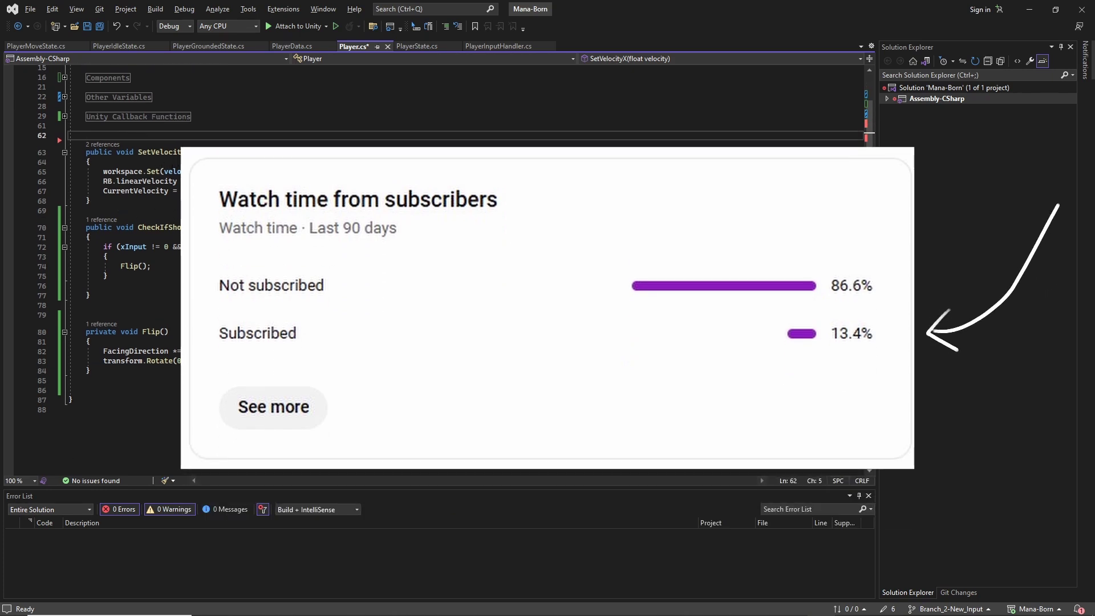
type("#region")
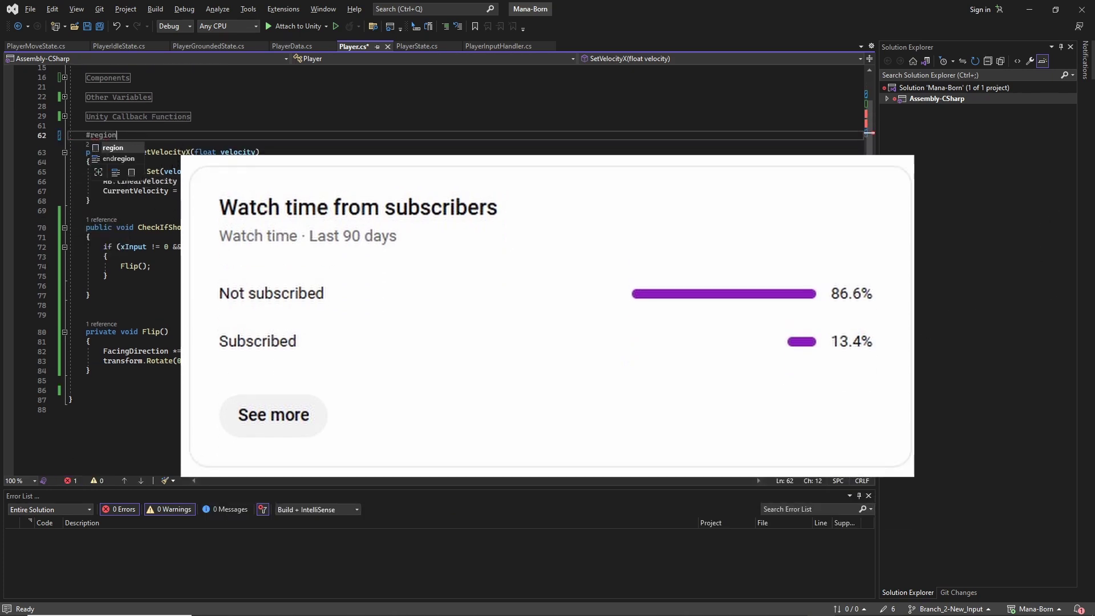
type(" Set Functions")
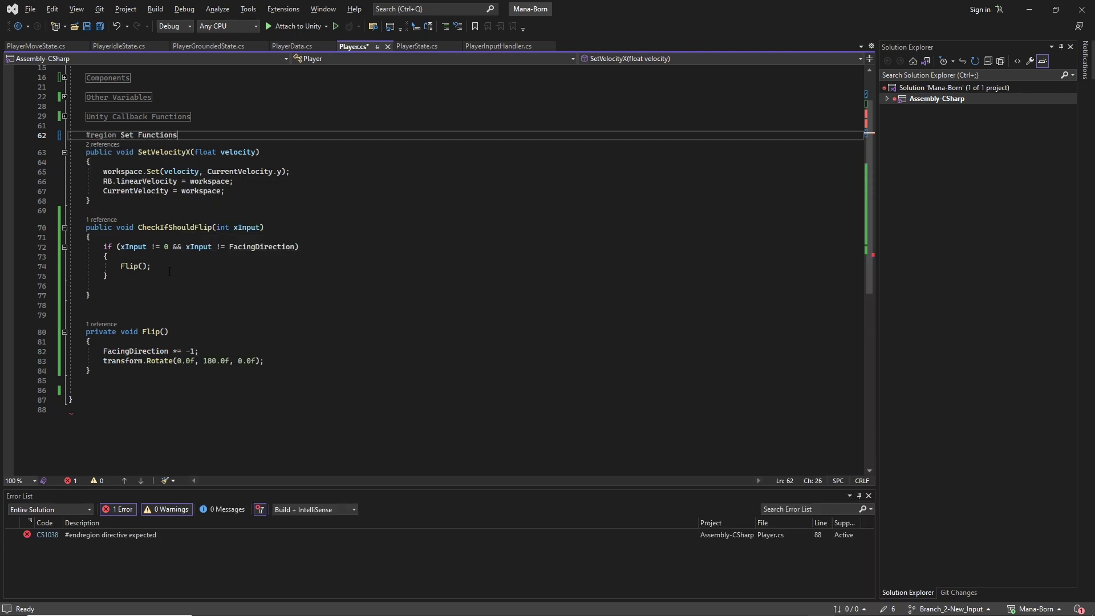
left_click(111, 209)
key("Return")
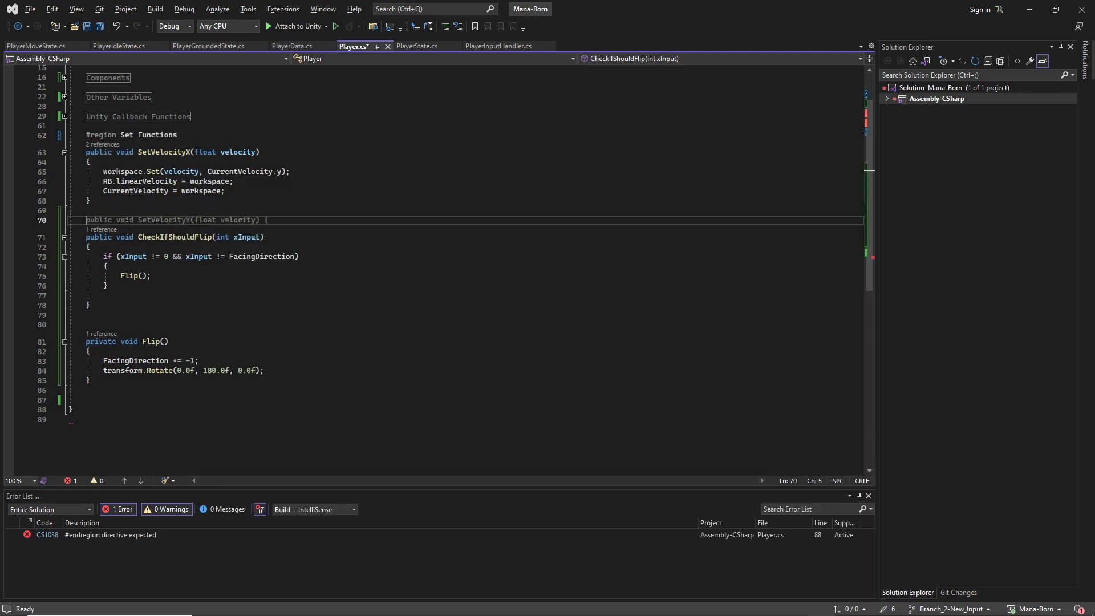
key("Up")
type("#endregion")
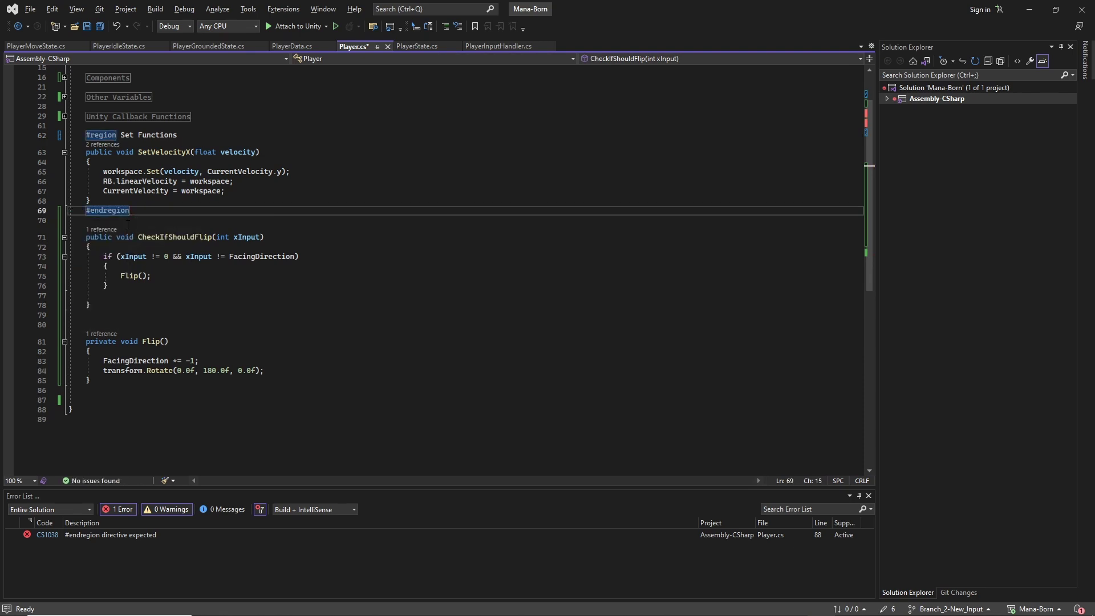
Fold the Set Functions region, then switch the Sprite Editor to Skinning Editor with Visibility shown.
left_click(64, 136)
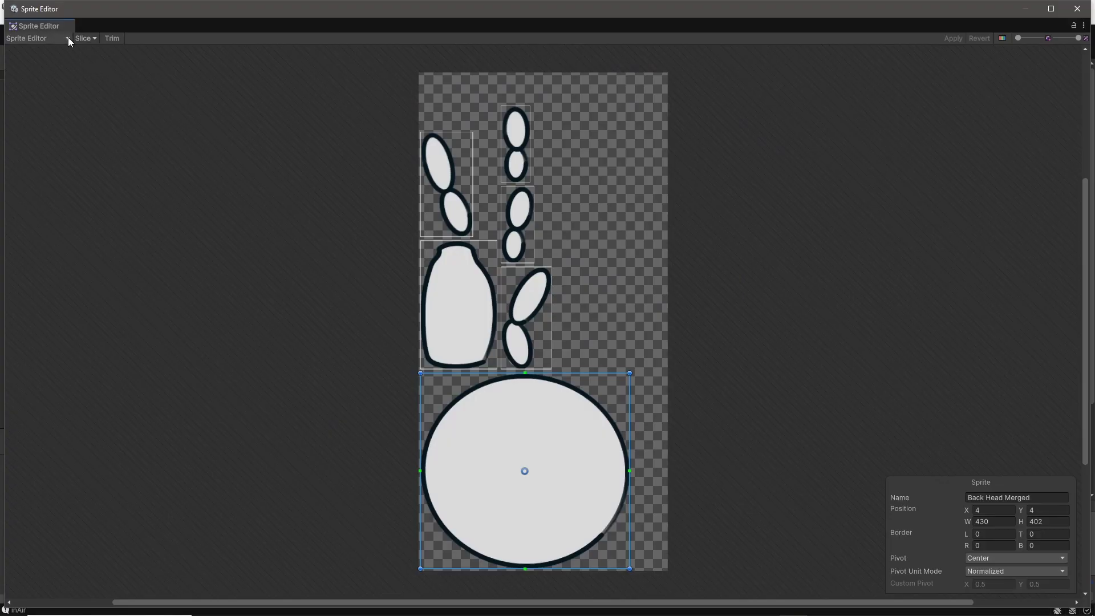
left_click(67, 37)
left_click(34, 105)
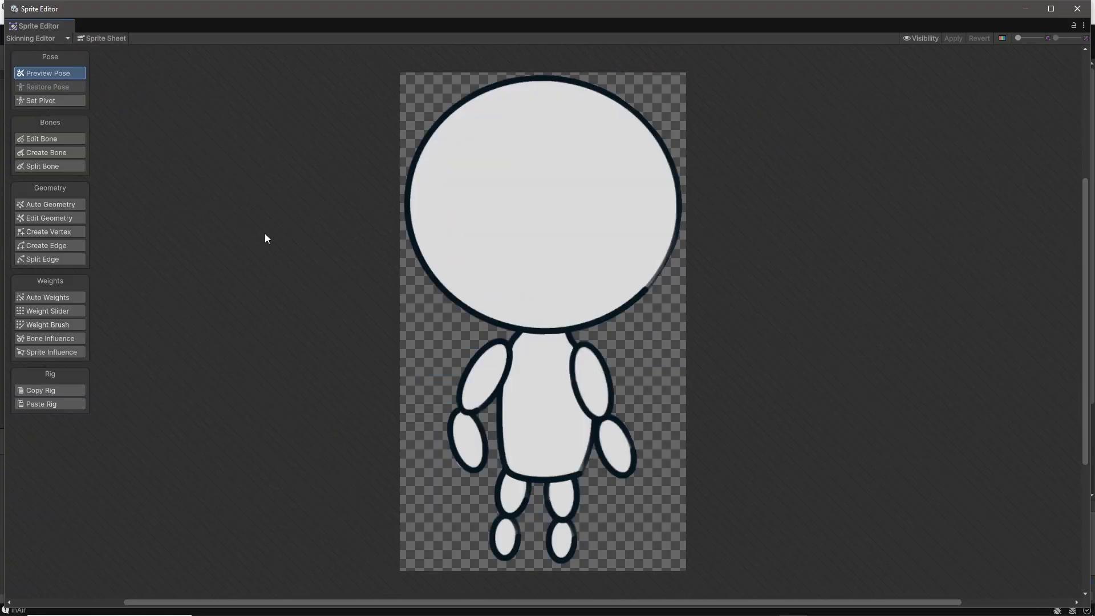
left_click(920, 39)
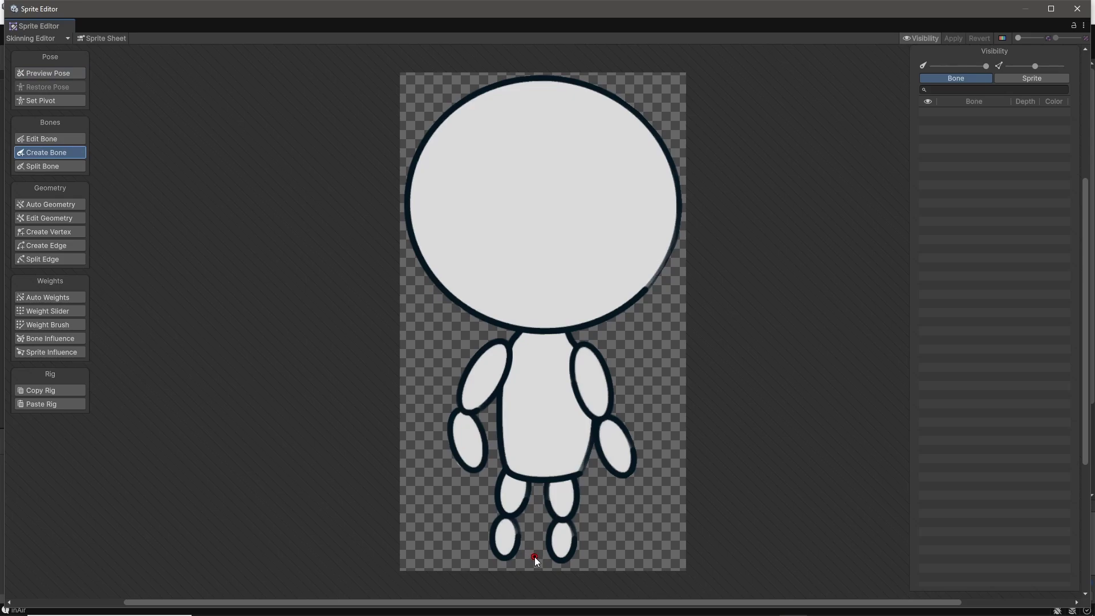
key("alt+Tab")
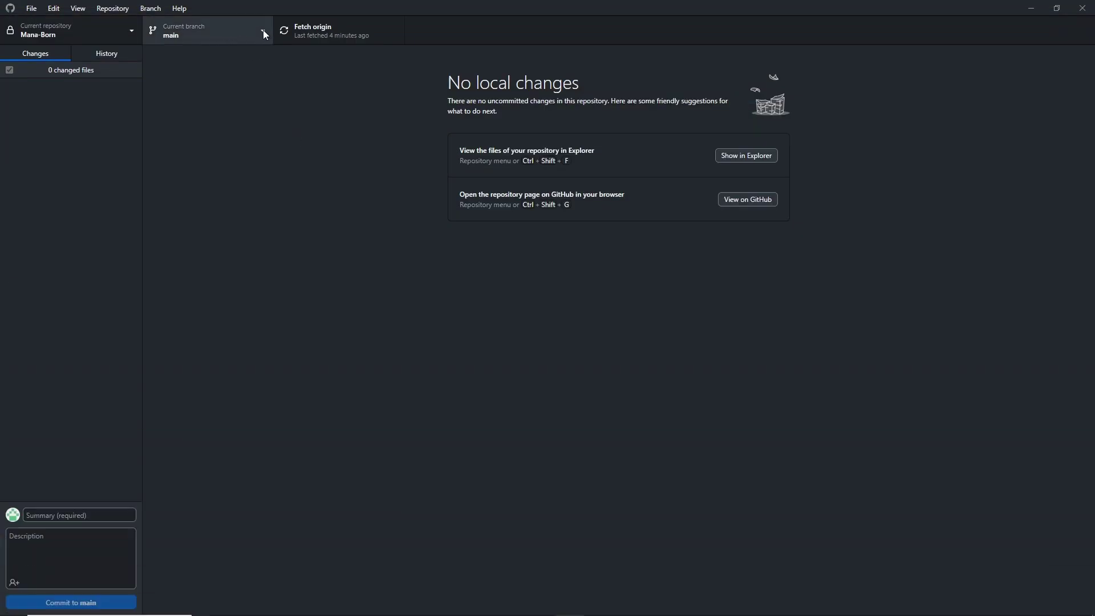
Add a Branch_2-New_Input branch off main from the Current branch menu.
left_click(262, 30)
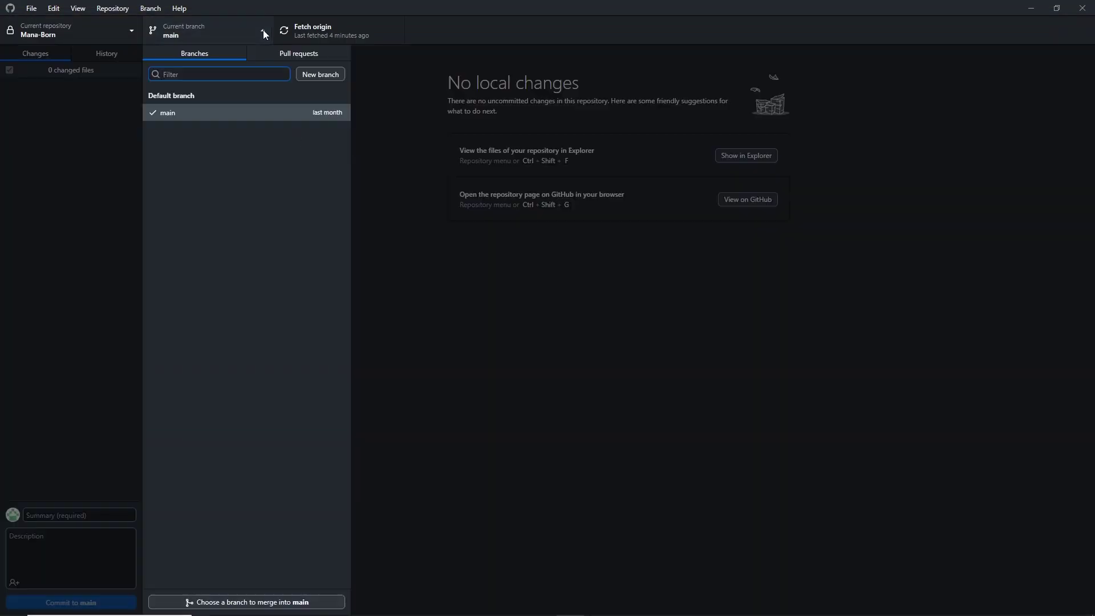
left_click(327, 78)
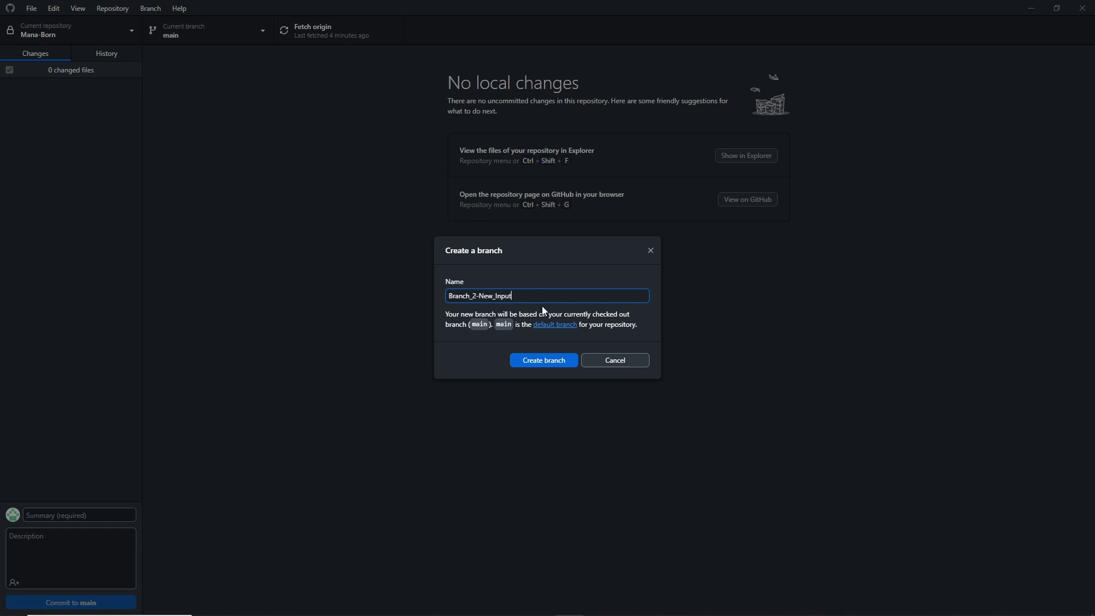
left_click(545, 362)
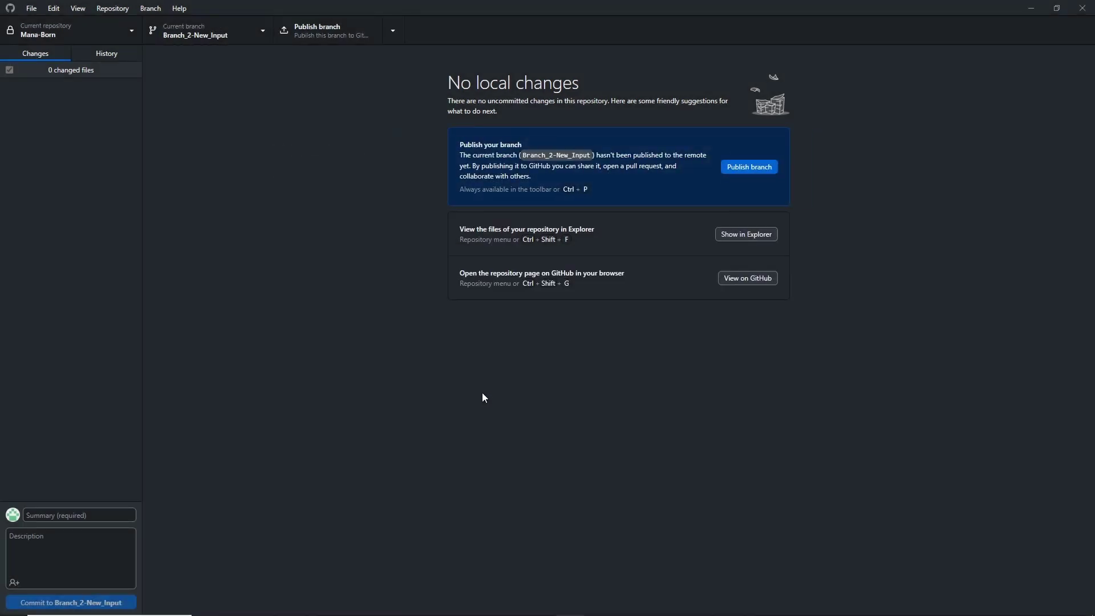
key("alt+Tab")
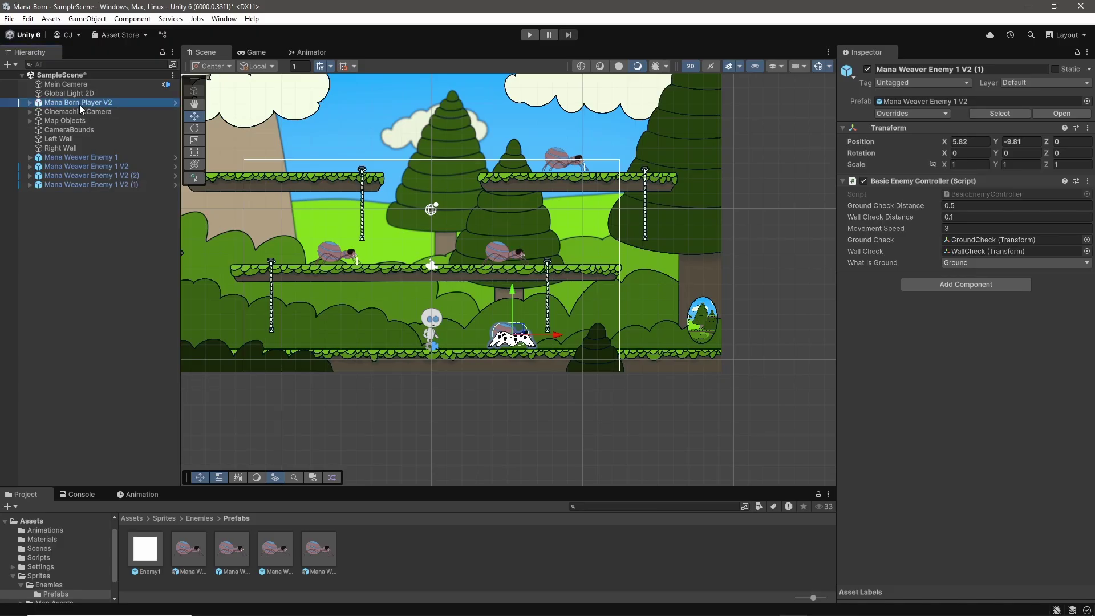
Select Mana Born Player V2 in the Hierarchy to inspect its Rigidbody 2D.
left_click(81, 103)
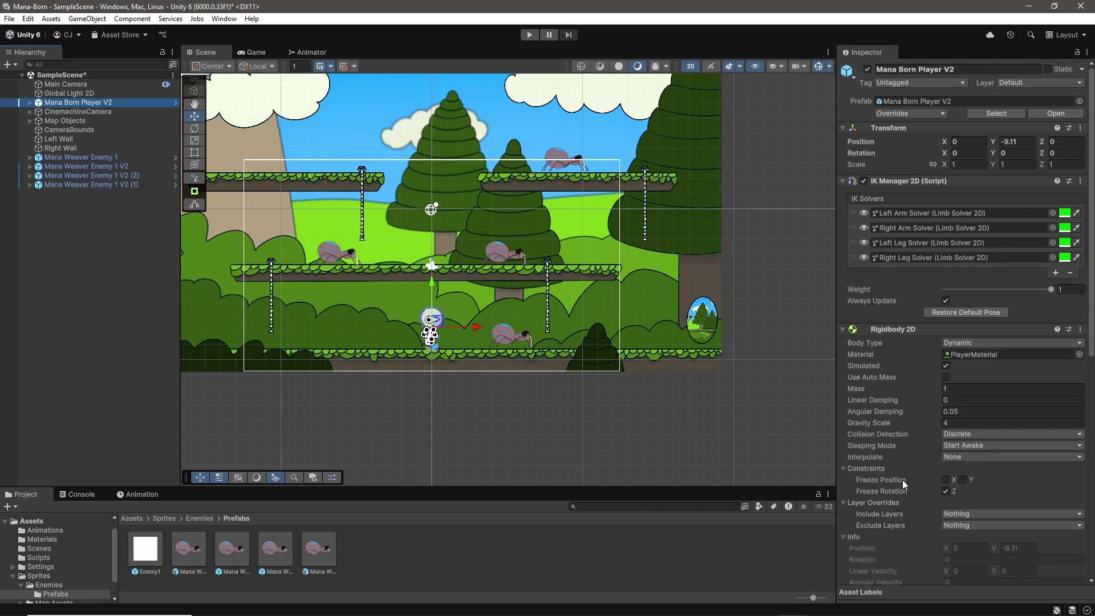
Set the player's Rigidbody 2D Gravity Scale to 6.
left_click(957, 424)
type("6")
left_click(114, 384)
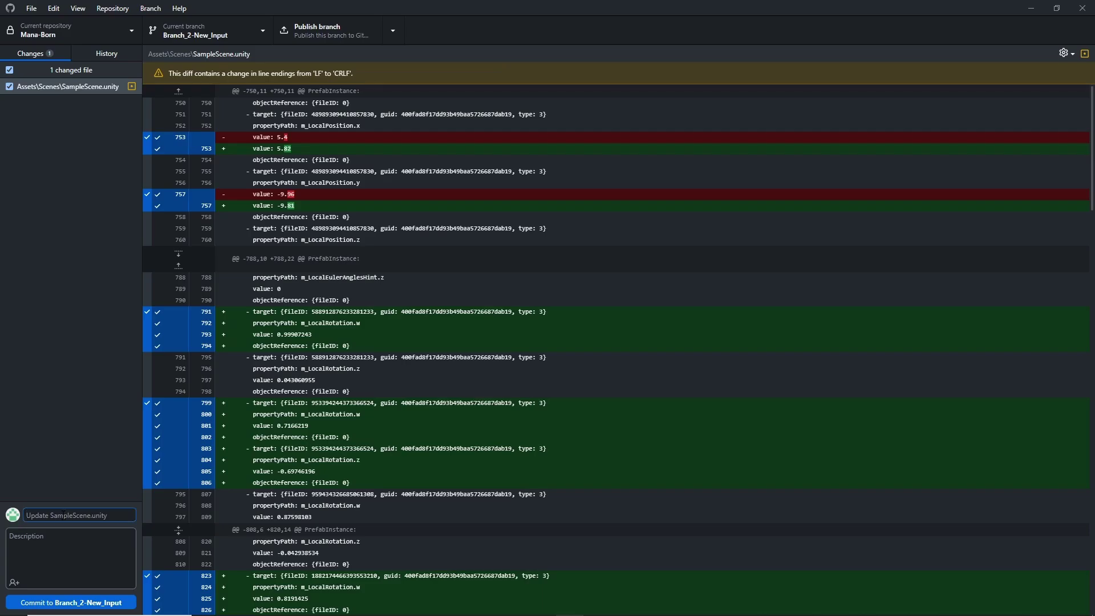
Commit the scene change as 'Branch Test' and publish Branch_2-New_Input.
type("Branch Test")
left_click(78, 602)
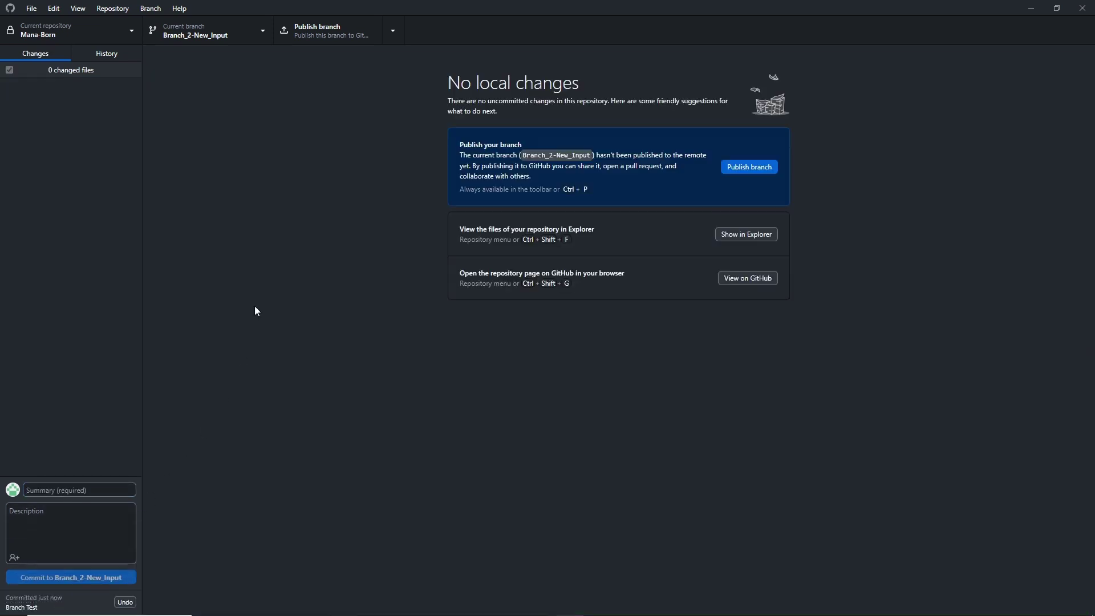
left_click(332, 44)
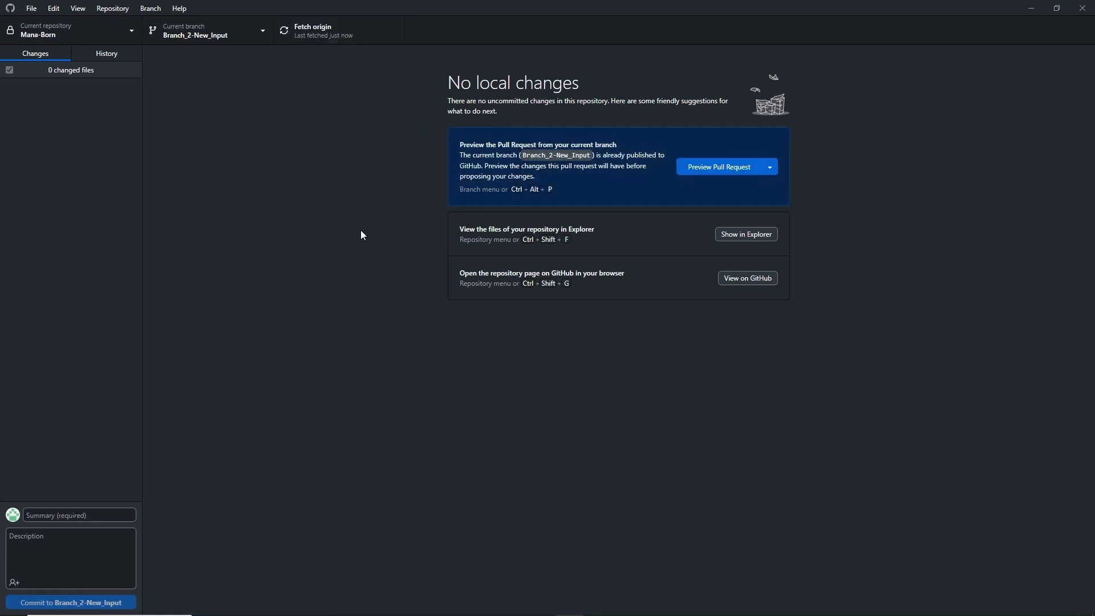
Switch to main and reload SampleScene in Unity to check the player's gravity.
left_click(218, 35)
left_click(204, 111)
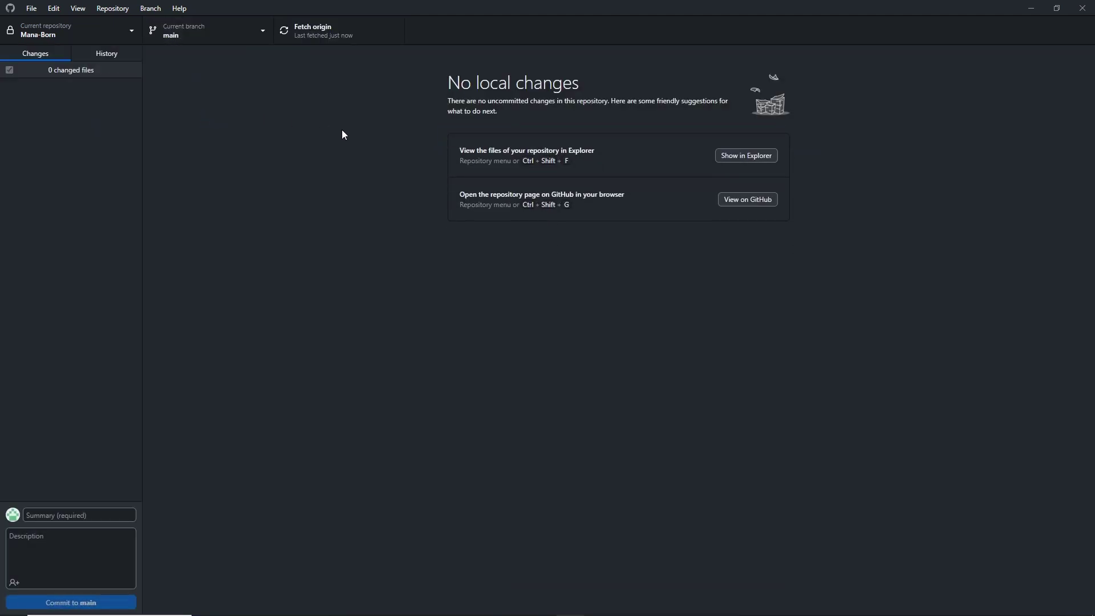
key("alt+Tab")
left_click(582, 340)
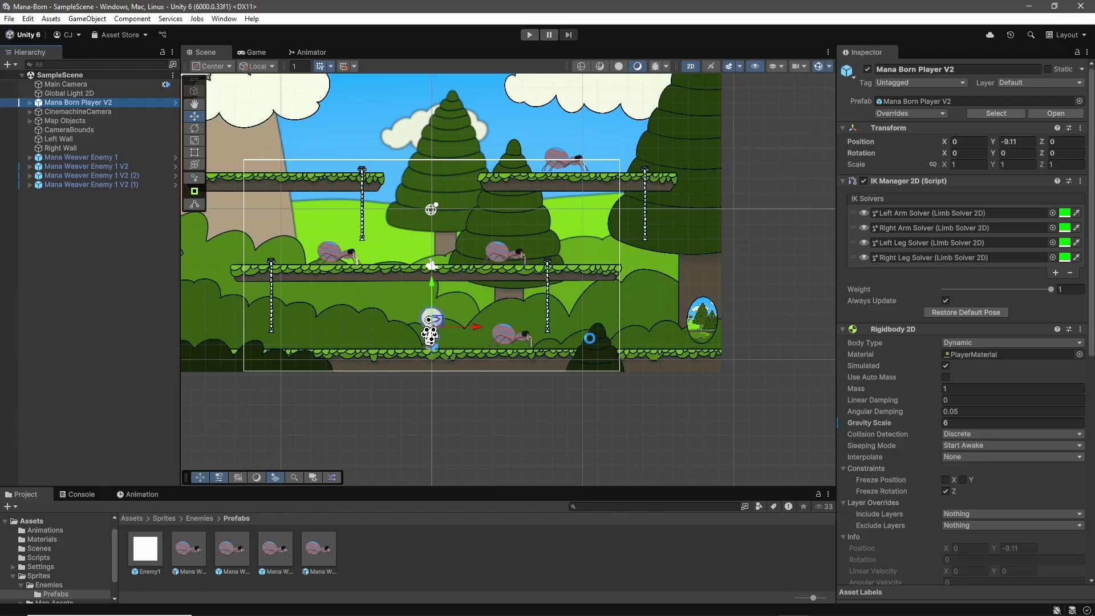
left_click(87, 104)
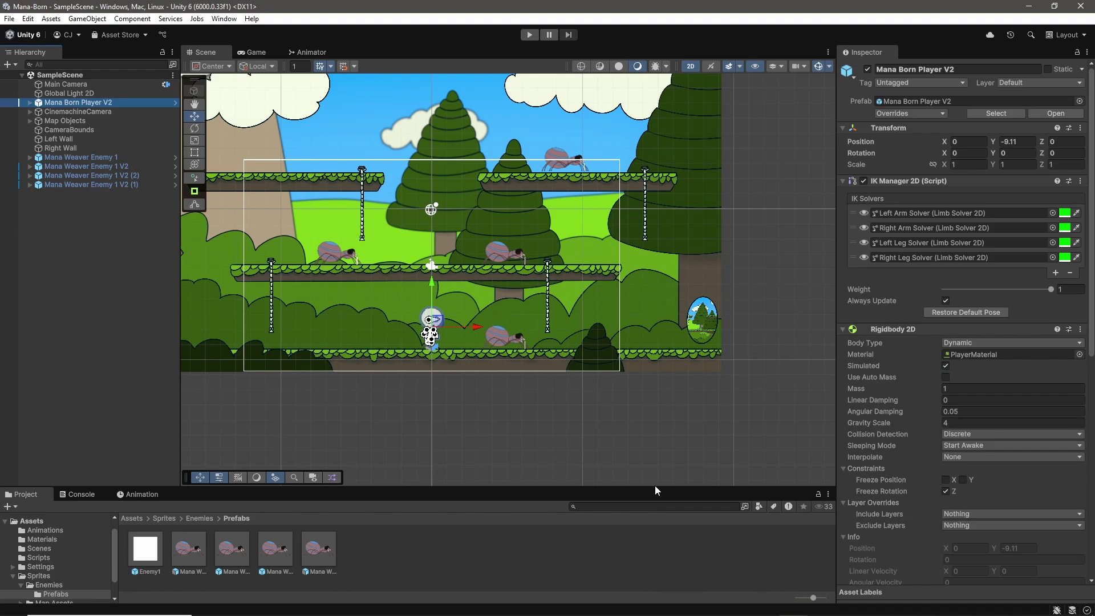
Switch back to Branch_2-New_Input and reload the scene in Unity.
key("alt+Tab")
left_click(216, 147)
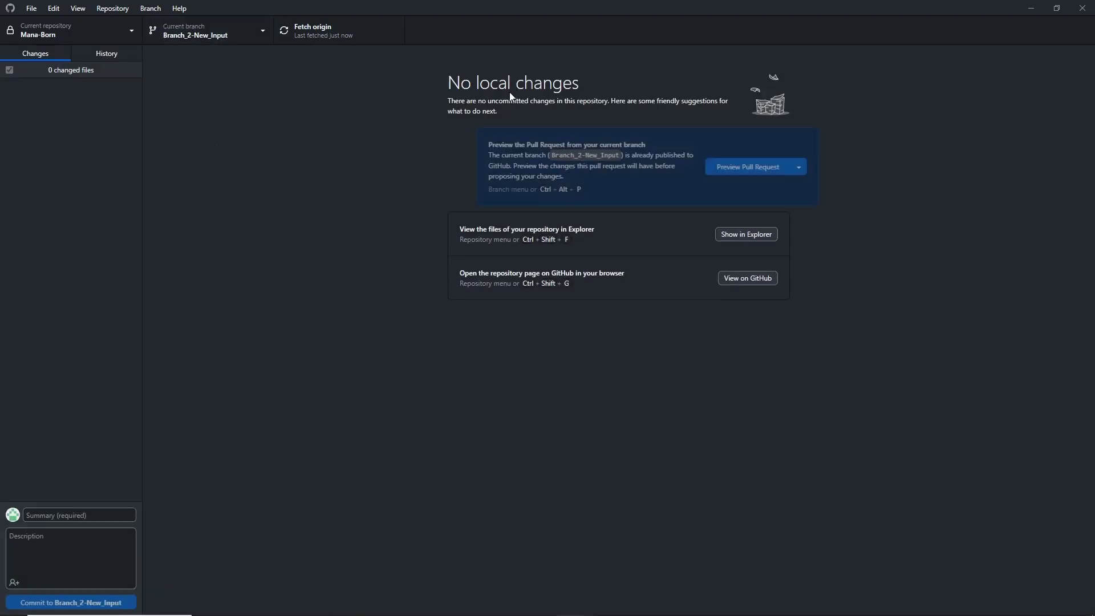
key("alt+Tab")
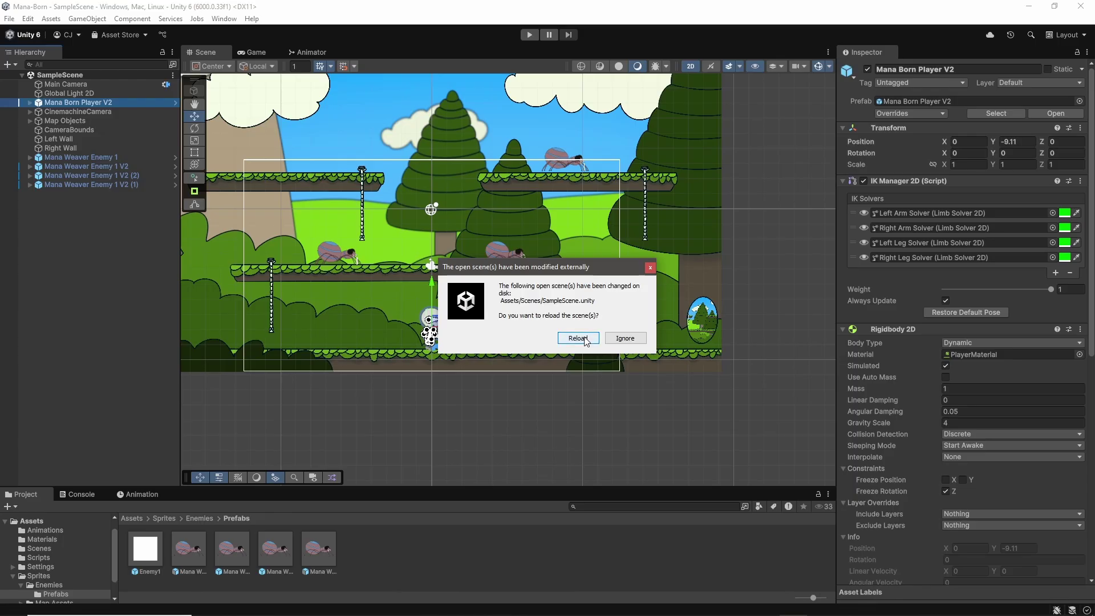
left_click(579, 339)
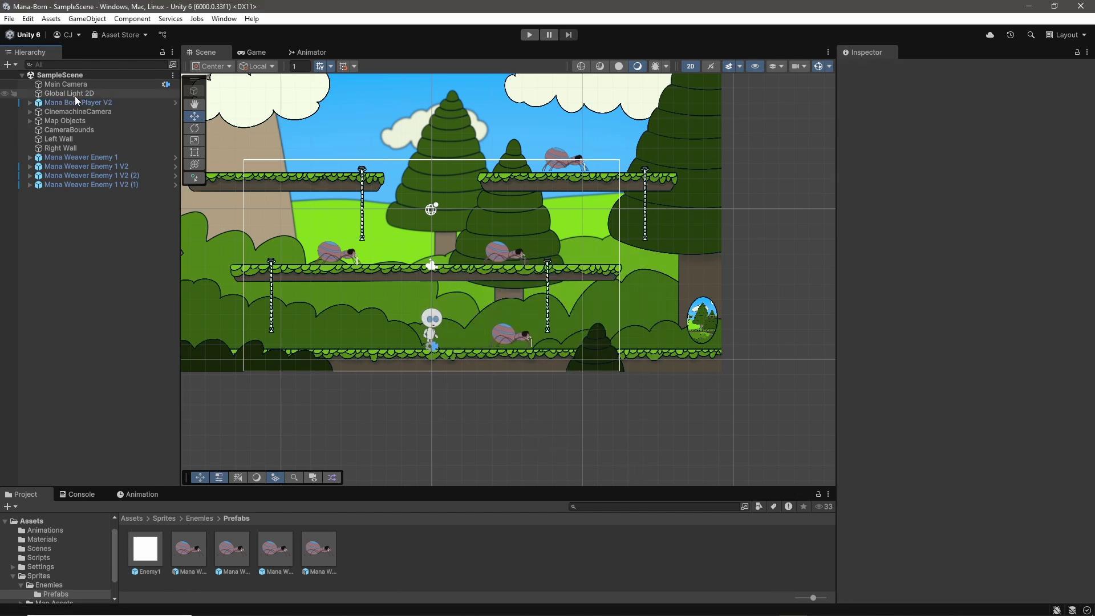
left_click(93, 103)
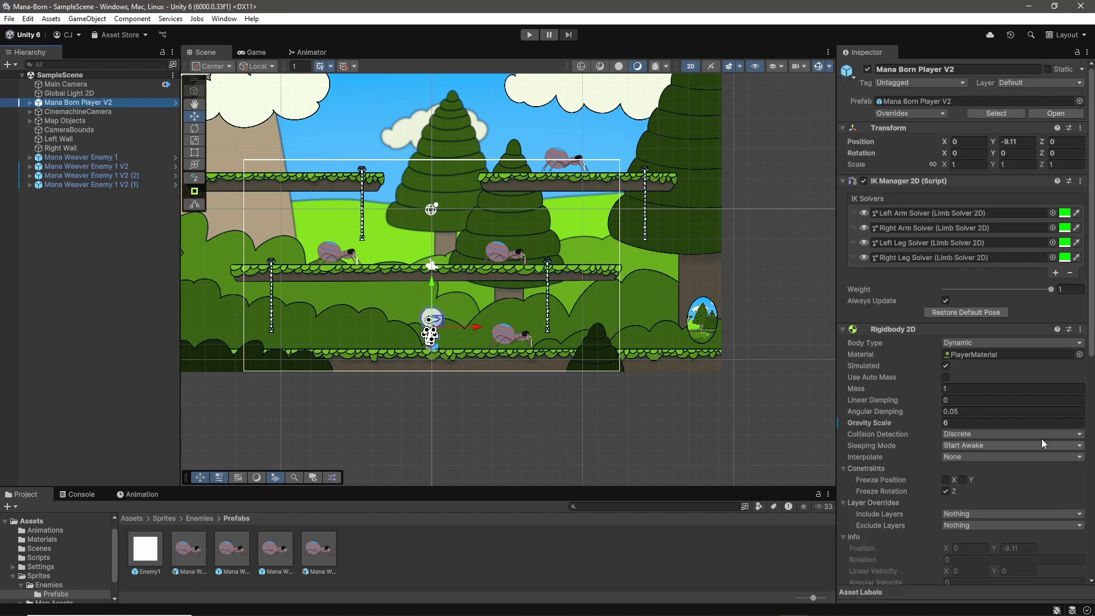
Set the player's Gravity Scale to 4 and save the scene.
left_click(956, 425)
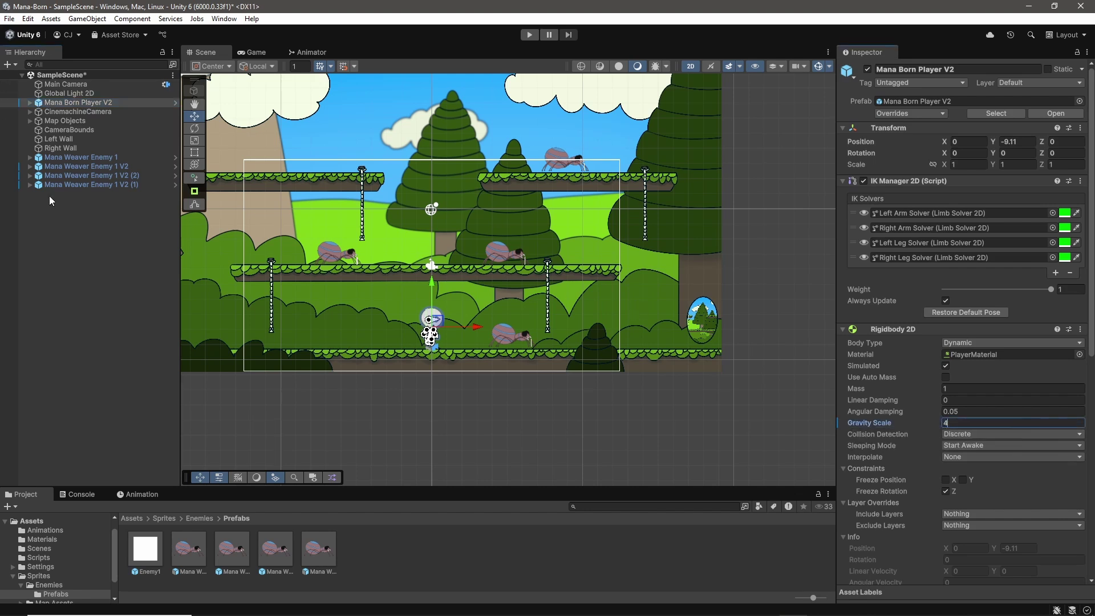
left_click(91, 251)
key("ctrl+s")
key("alt+Tab")
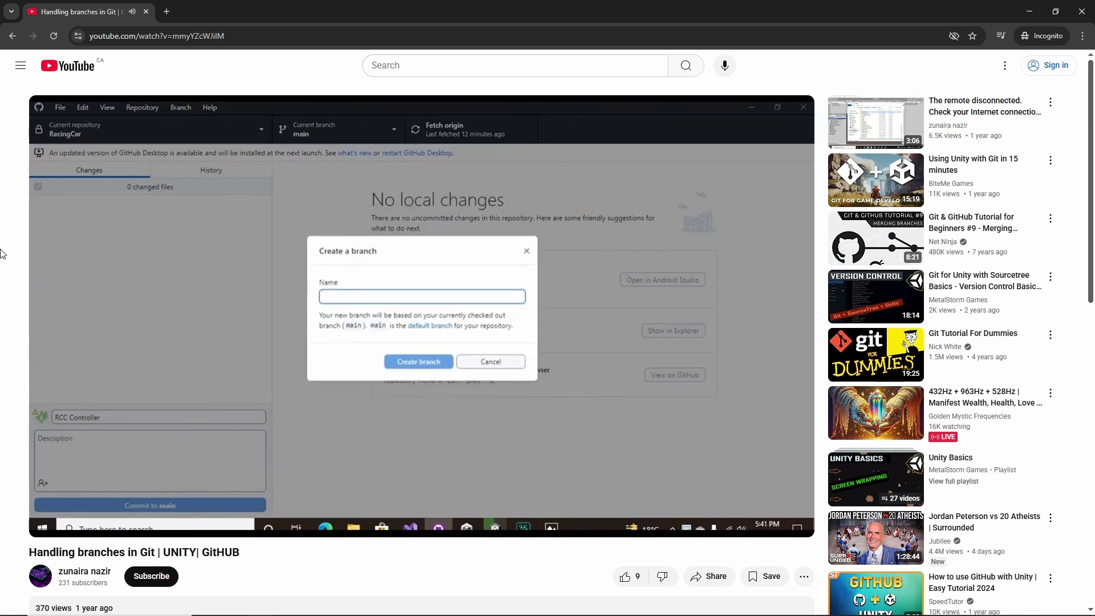
Minimize the browser after watching the Git branches tutorial.
key("super+Down")
Choose Input System Package (New) for Active Input Handling in Player settings.
scroll(446, 501, "up", 6)
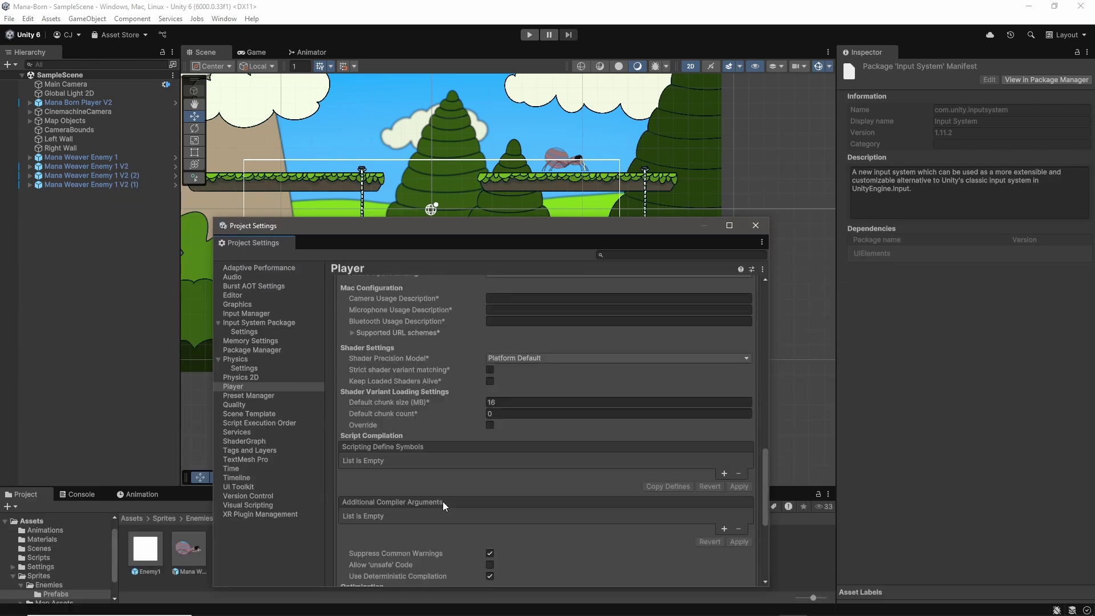
scroll(450, 472, "up", 6)
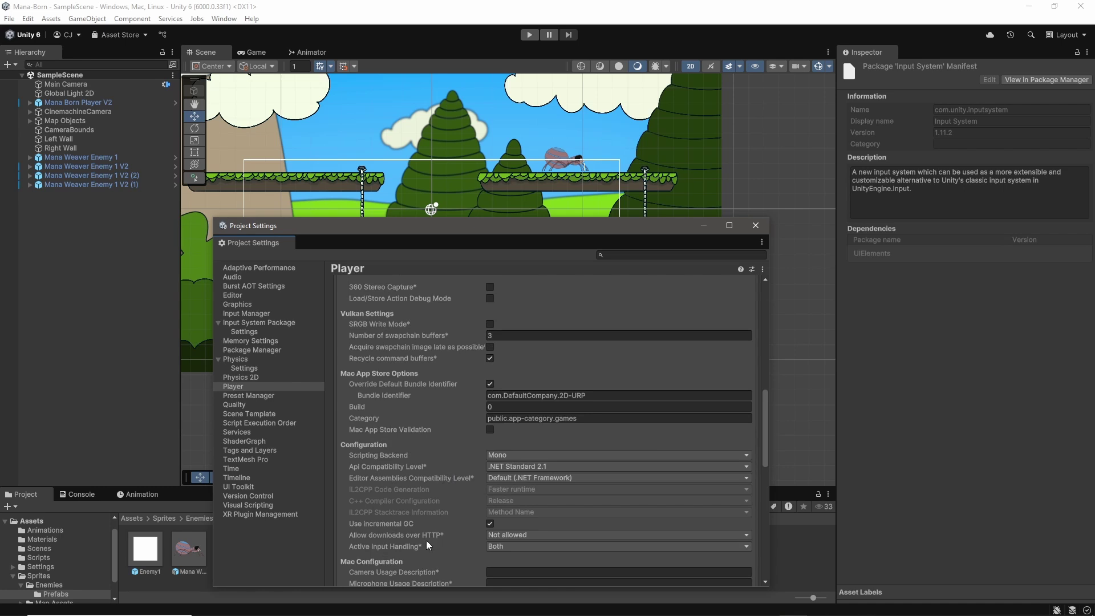
left_click(599, 546)
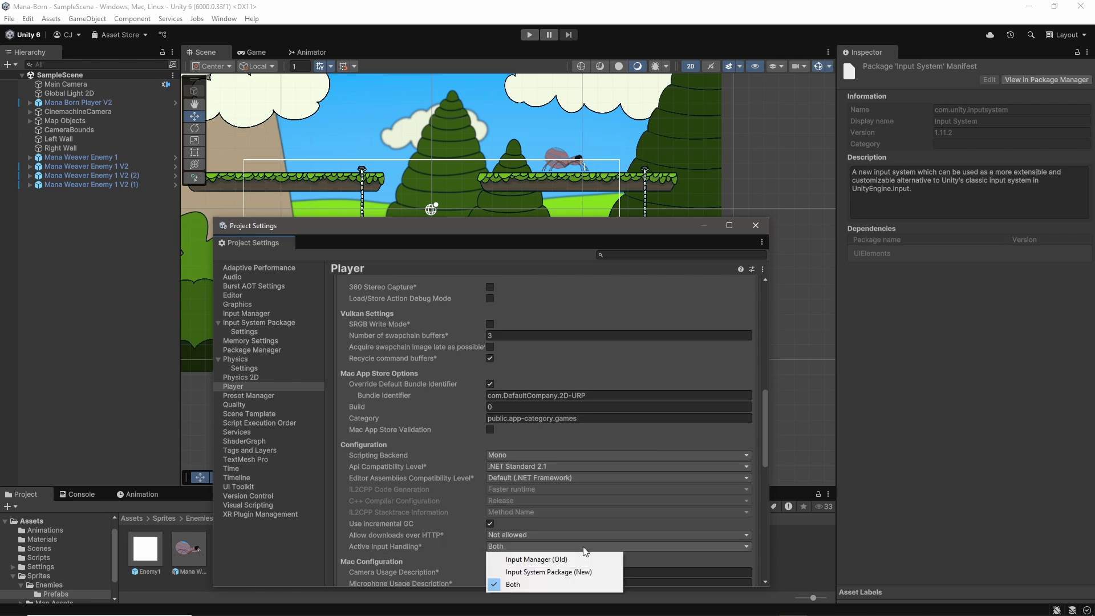
left_click(533, 572)
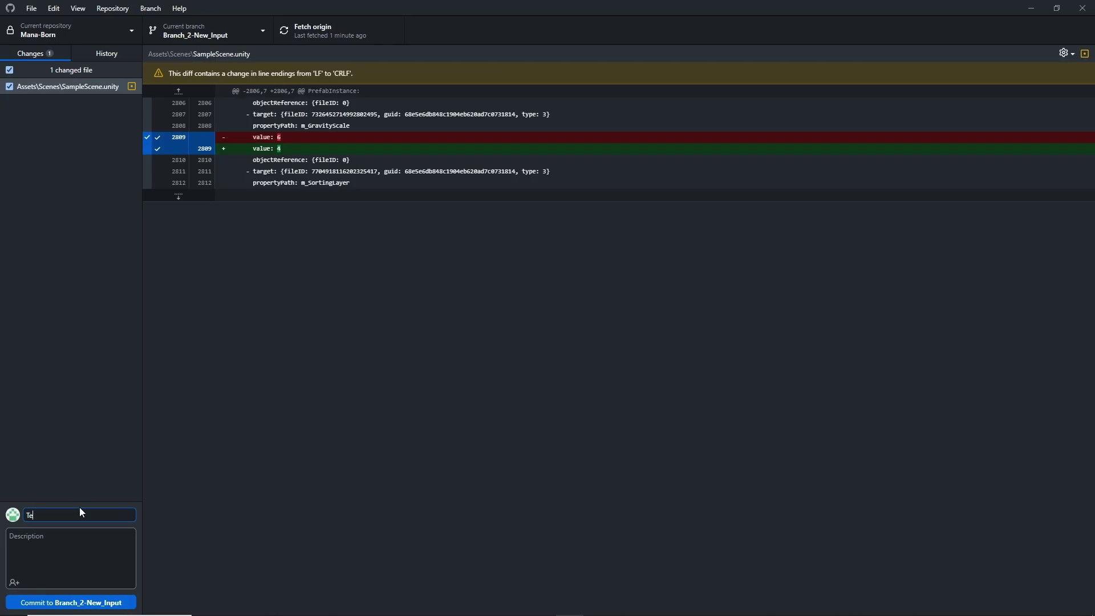
type("st Branch V2")
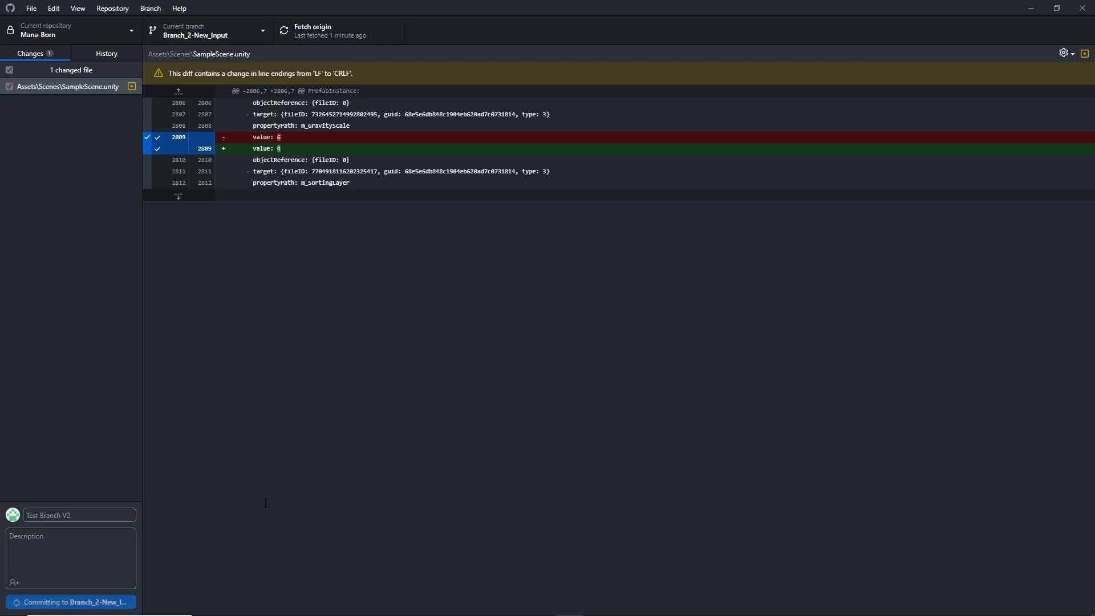
Commit the Gravity Scale change as 'Test Branch V2' and push to origin.
left_click(102, 603)
left_click(334, 38)
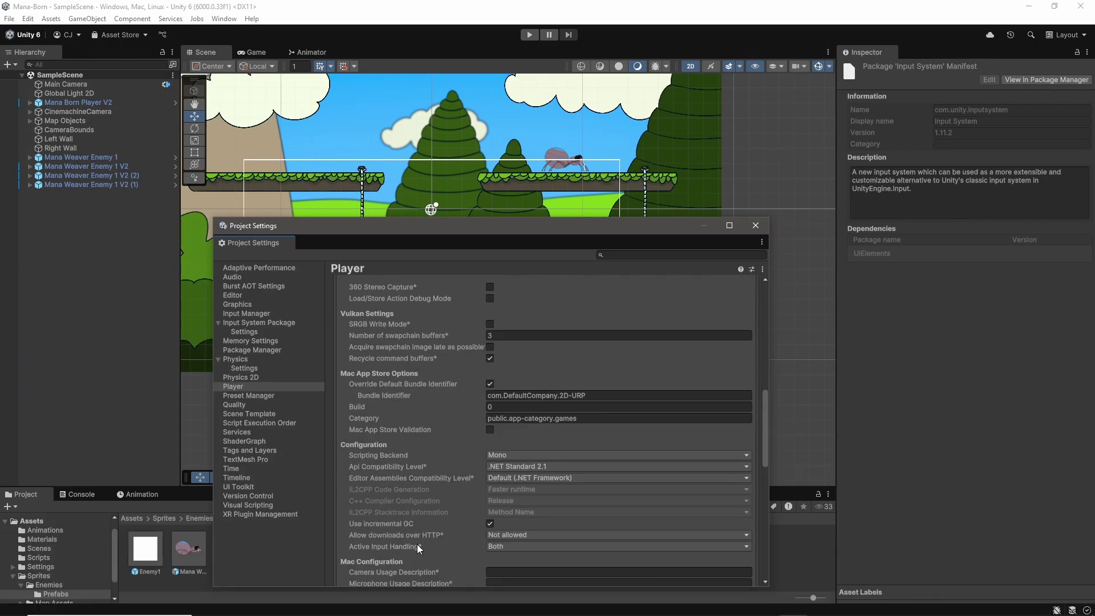
Add a Player Input component to the player and wire its Jump event to PlayerInputHandler.OnJumpInput.
left_click(582, 546)
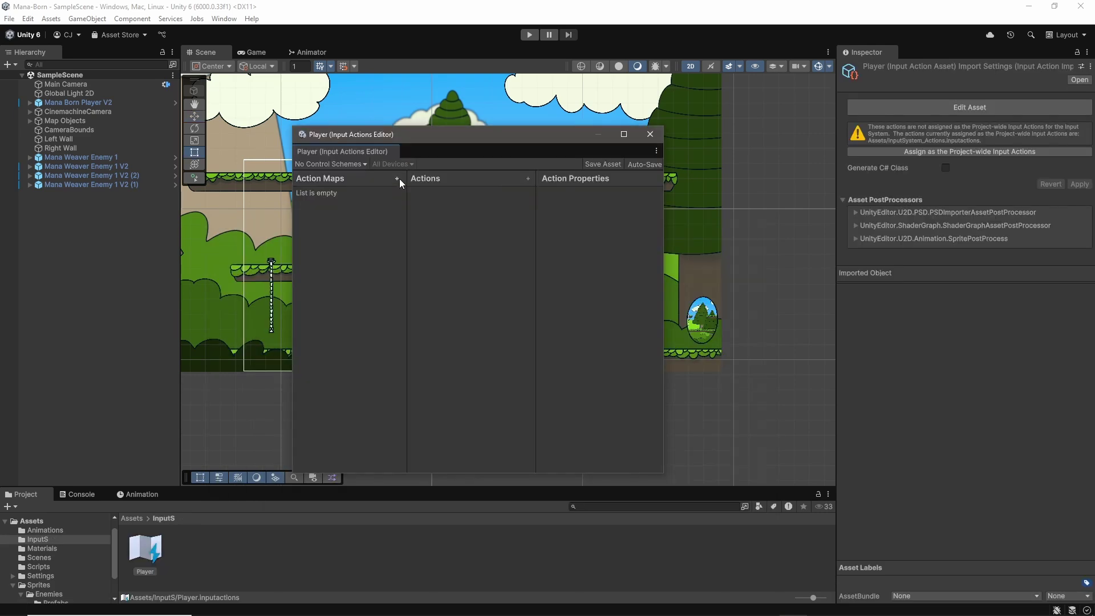
left_click(397, 178)
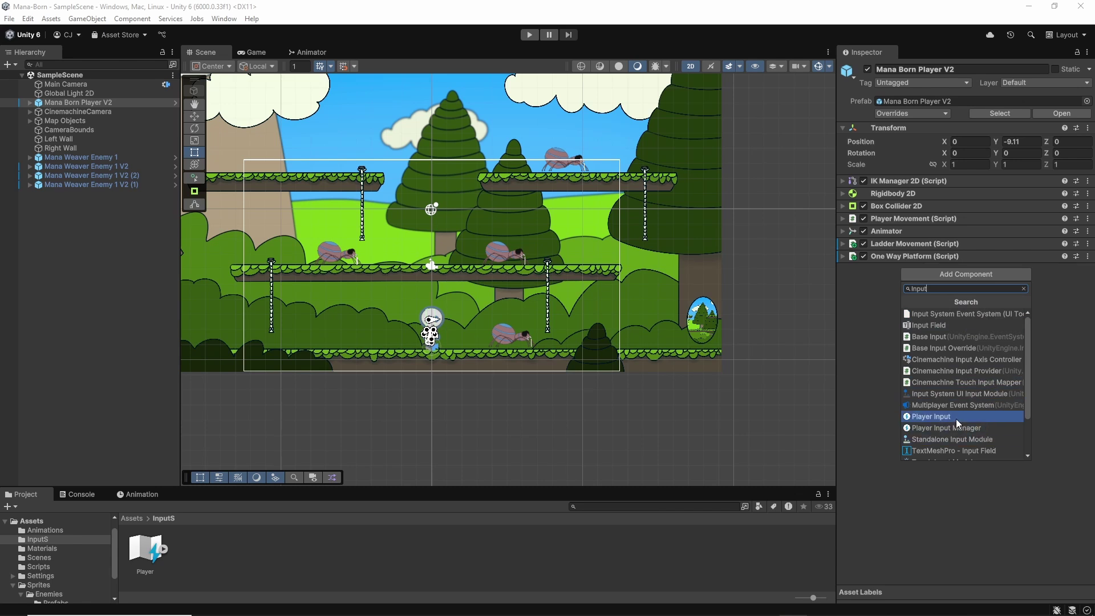
left_click(957, 422)
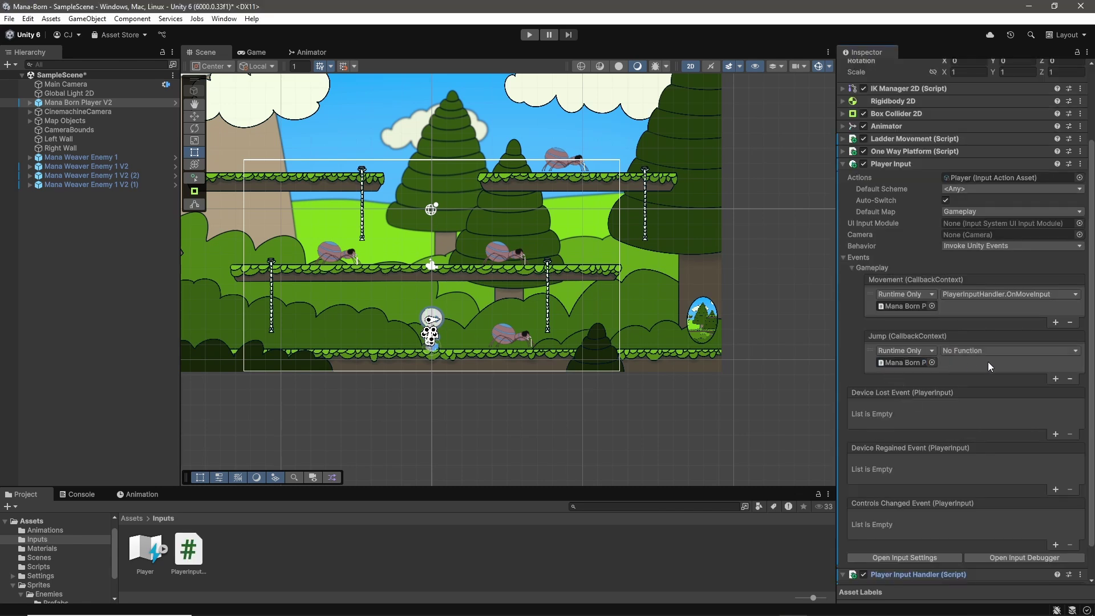
left_click(994, 350)
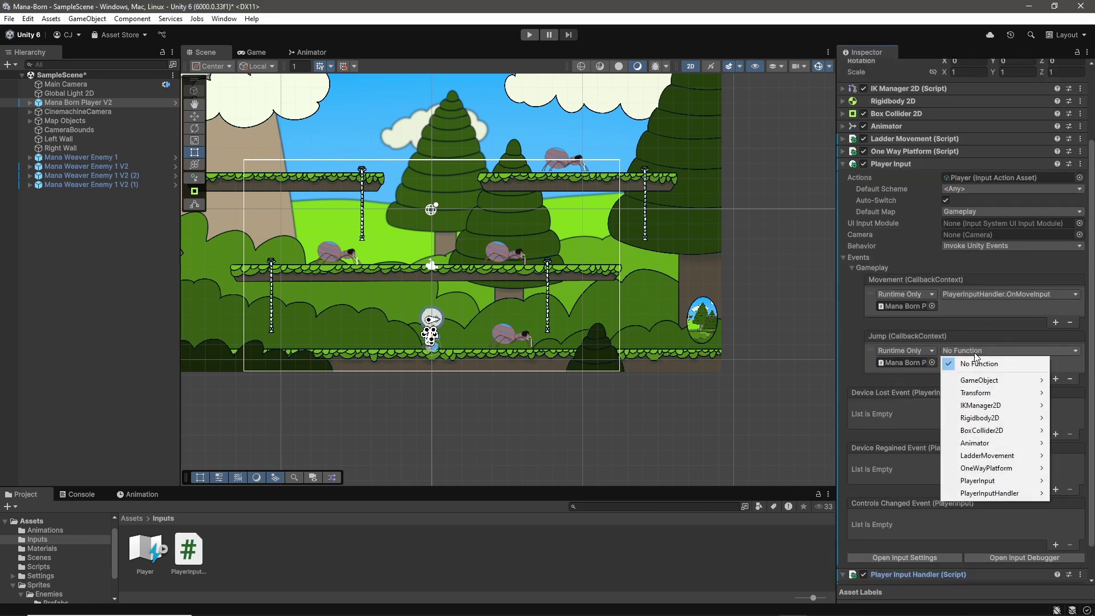
mouse_move(1012, 494)
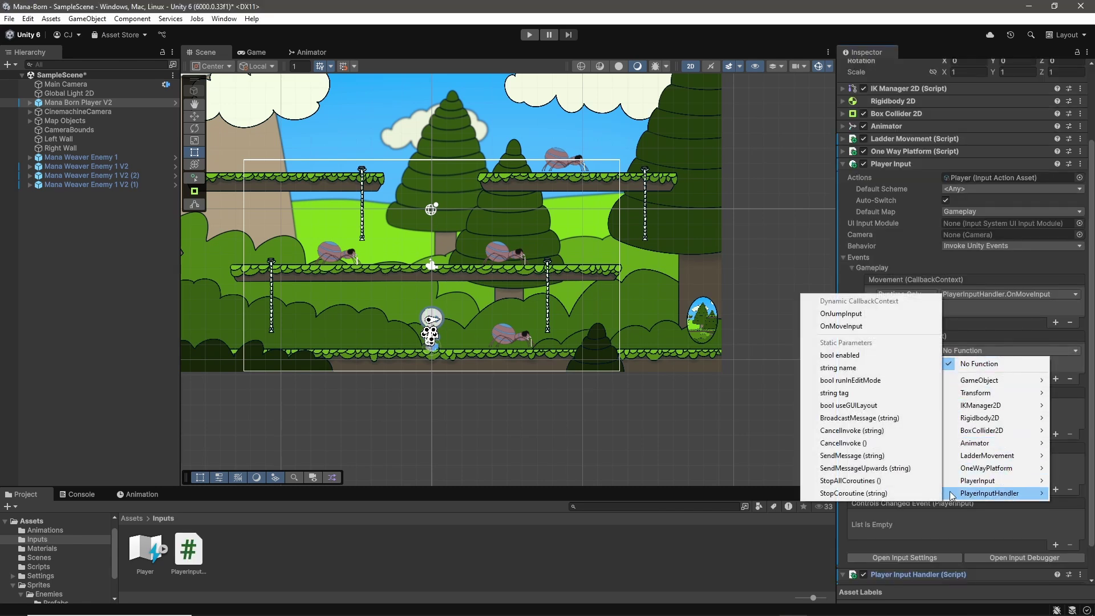
left_click(843, 314)
Enter Play mode and walk the character right, then left, jumping past the rope.
key("ctrl+p")
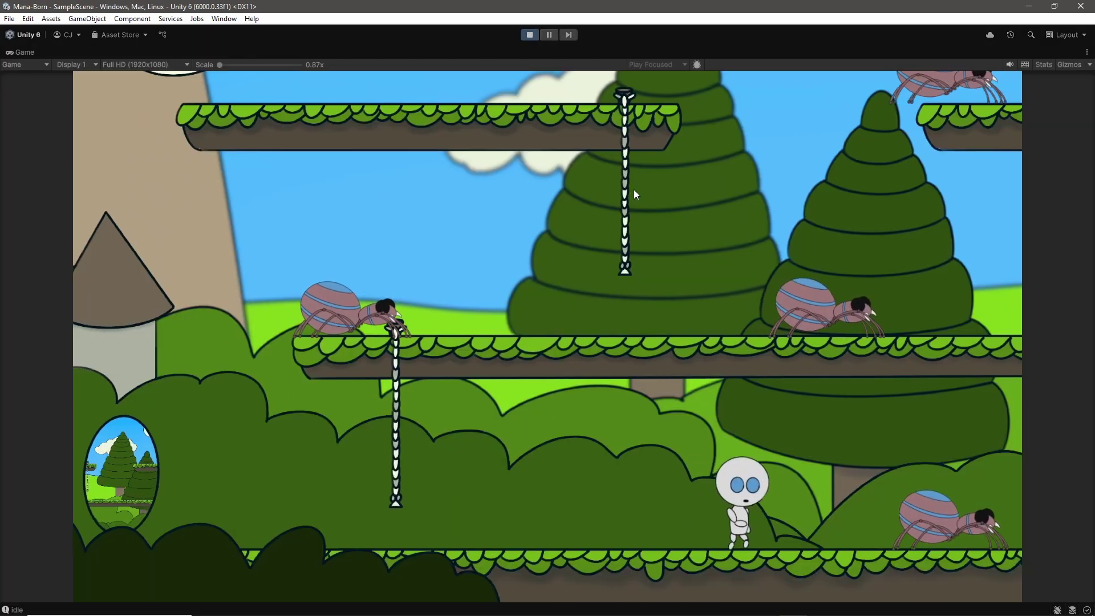
key("d")
key("d")
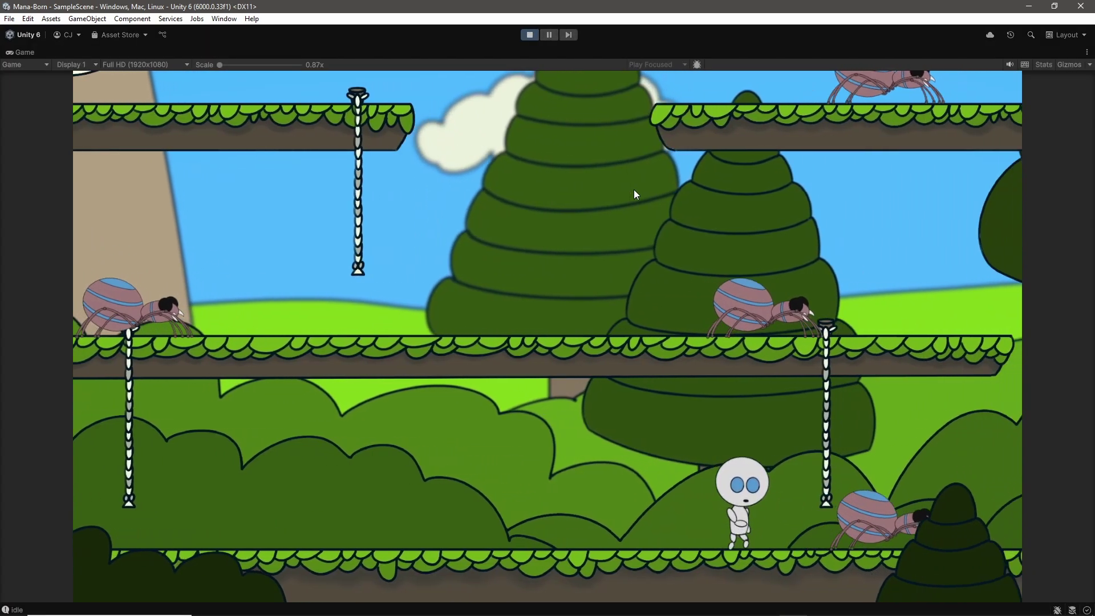
key("a")
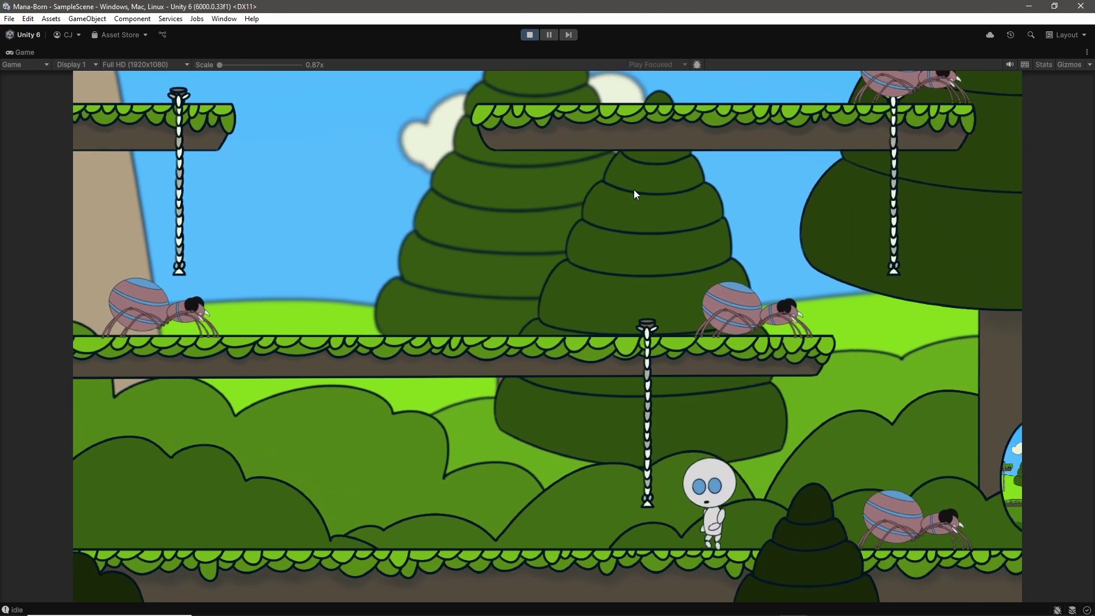
key("space")
key("a")
key("a")
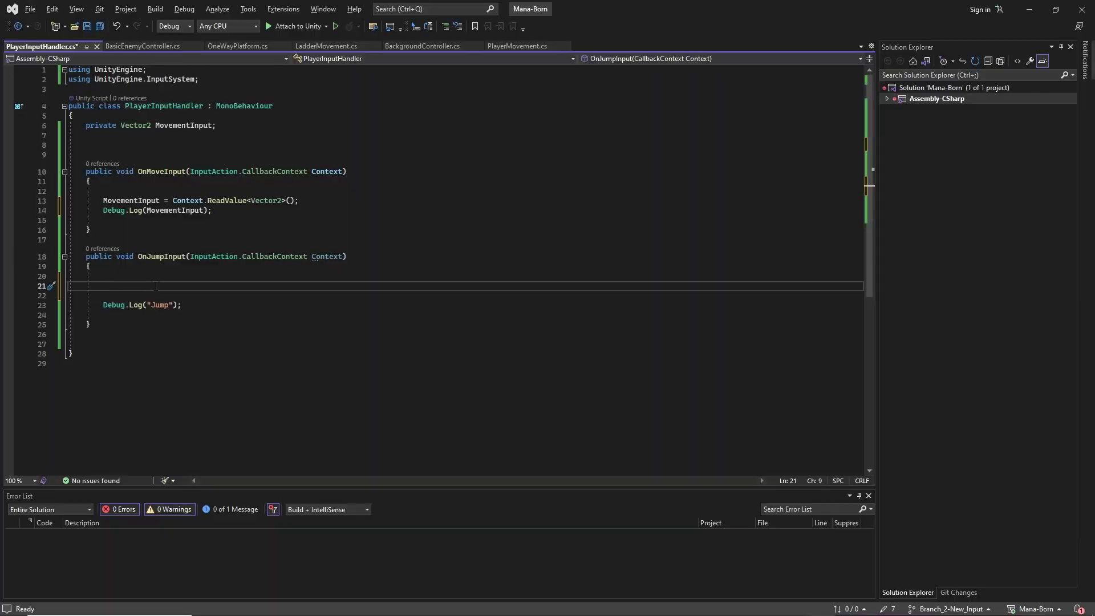
Move Debug.Log("Jump") inside a new if (Context.started) block and delete the unconditional log line.
type("if (")
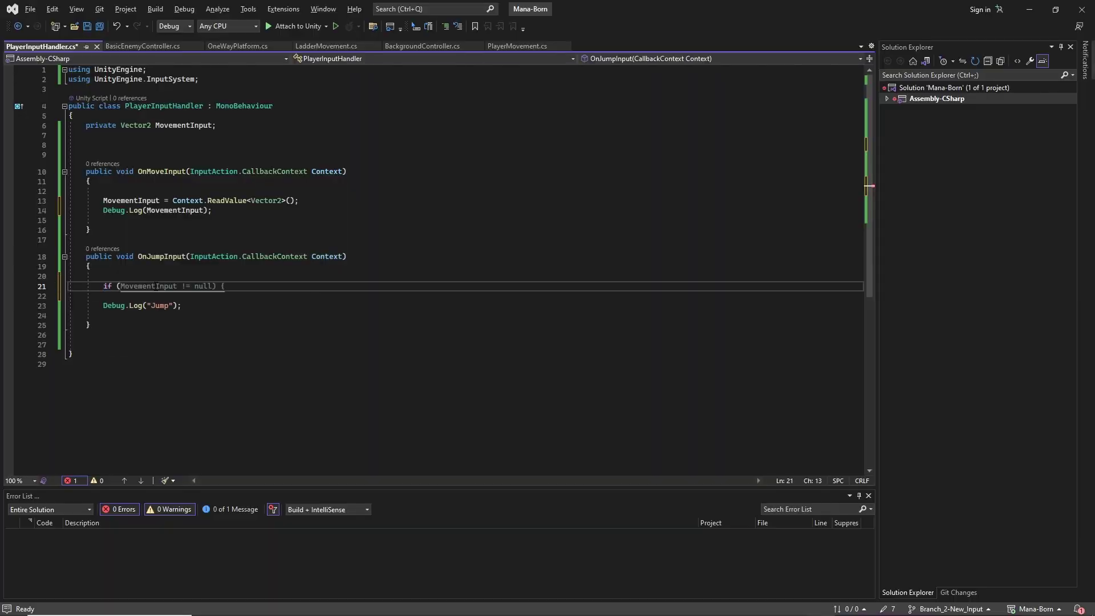
type("Contex")
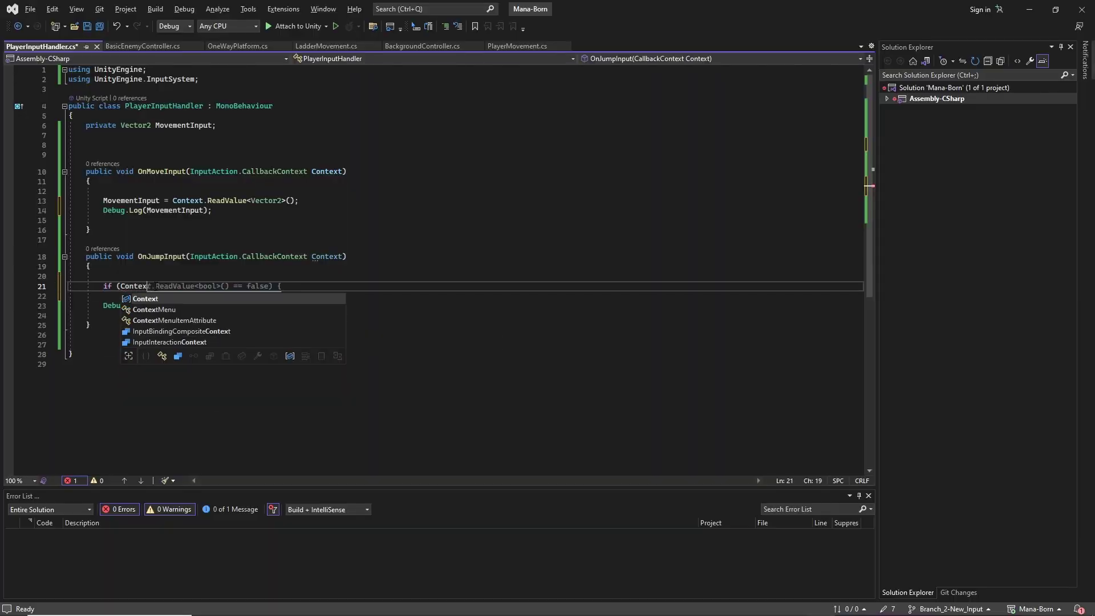
type("t.s")
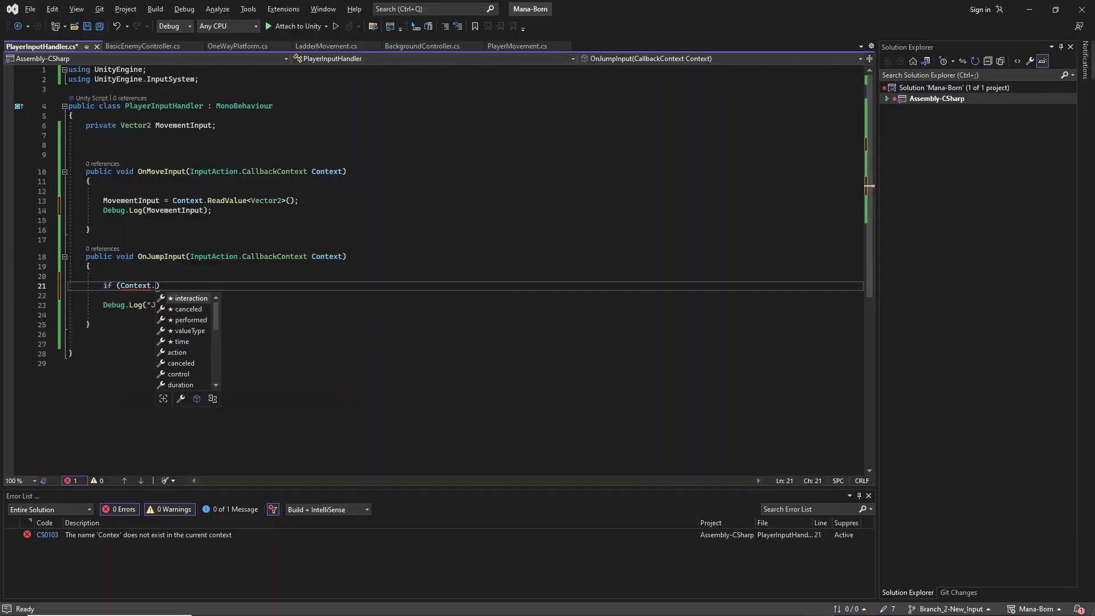
type("t")
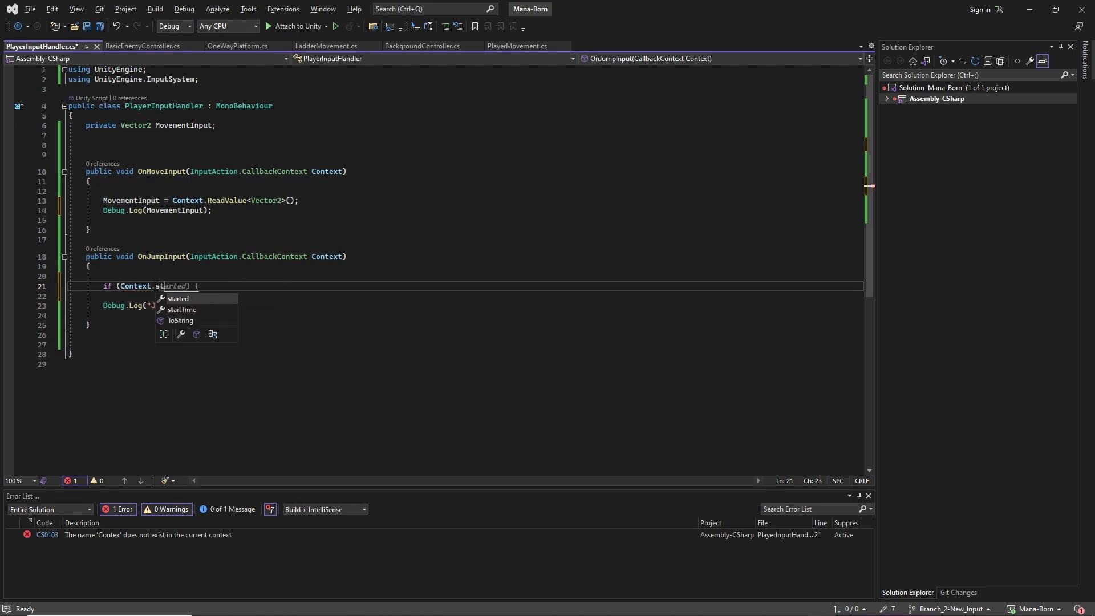
type("arted) {")
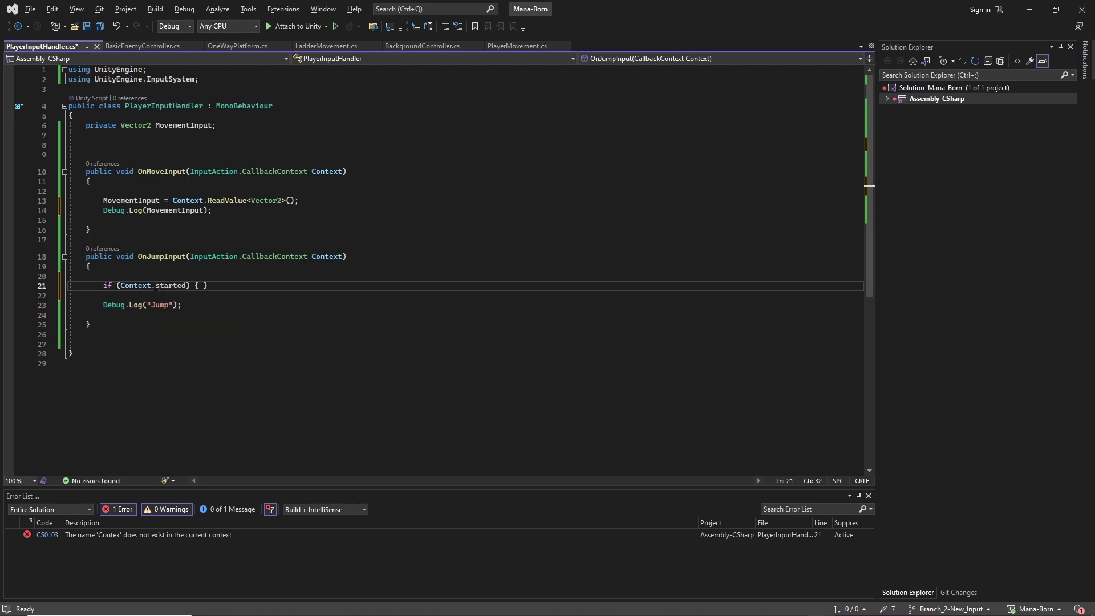
key("Return")
key("Return")
left_click_drag(249, 348, 72, 357)
left_click_drag(181, 344, 103, 344)
key("ctrl+c")
key("Up")
key("Up")
key("Up")
key("Up")
key("ctrl+v")
left_click_drag(183, 344, 94, 344)
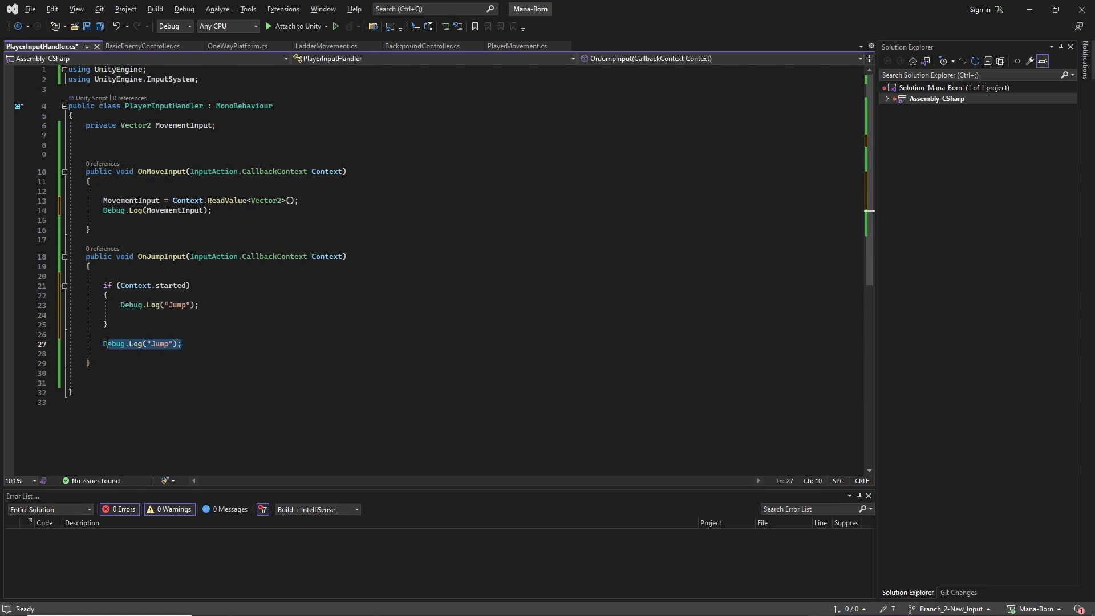
left_click(112, 344)
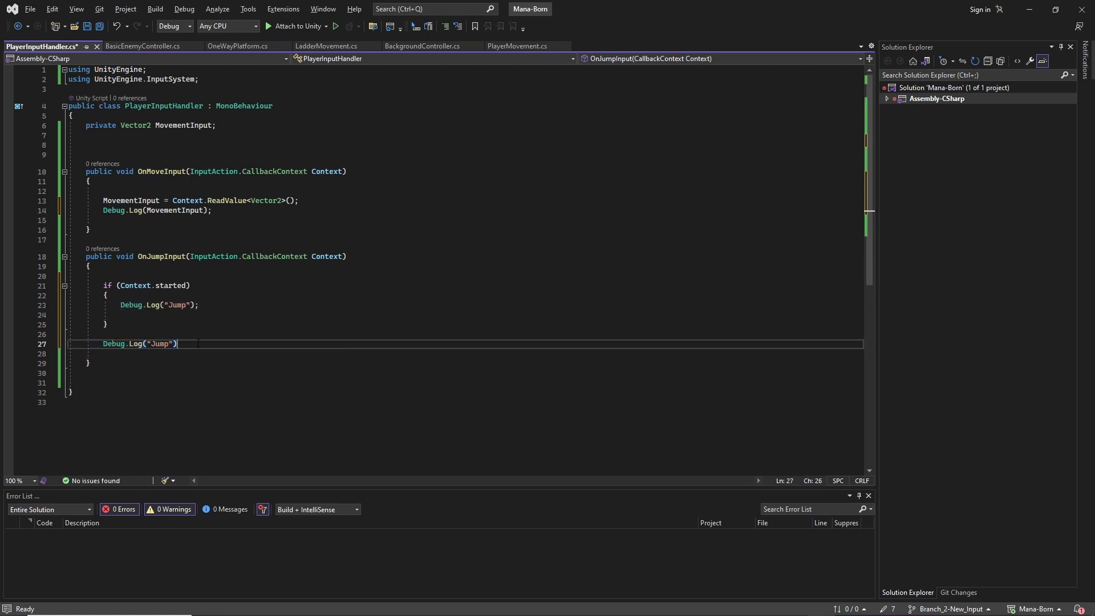
key("BackSpace")
key("BackSpace")
key("BackSpace")
key("BackSpace")
key("BackSpace")
key("BackSpace")
key("BackSpace")
key("BackSpace")
key("BackSpace")
key("BackSpace")
key("BackSpace")
key("BackSpace")
key("BackSpace")
key("BackSpace")
key("BackSpace")
key("BackSpace")
key("BackSpace")
key("BackSpace")
key("BackSpace")
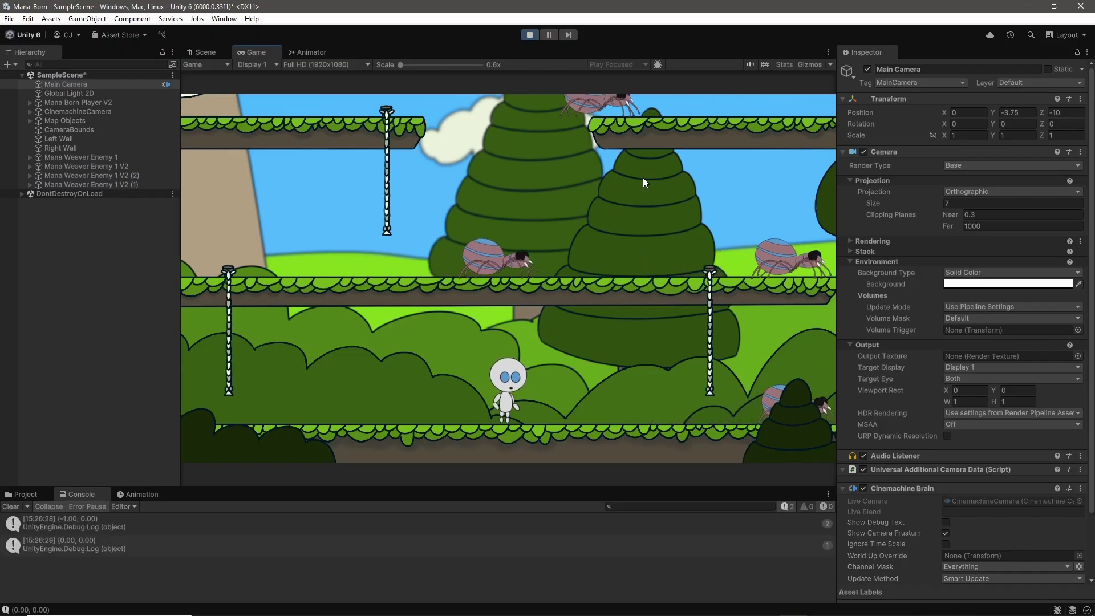
Test right, down and up inputs in the running game, then type an ExitWalkingState() method header.
key("d")
key("s")
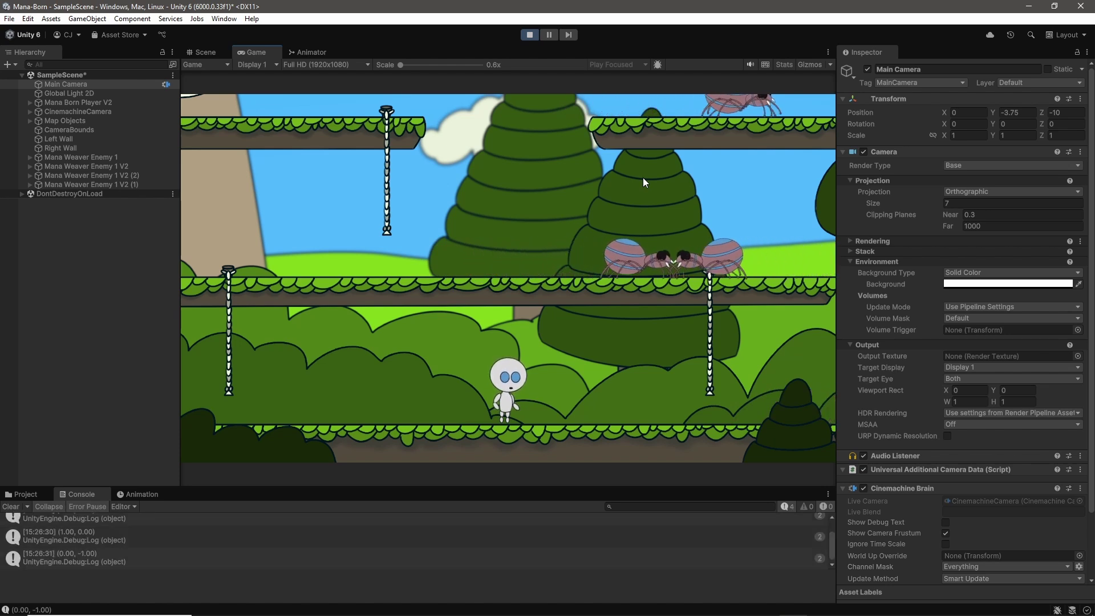
key("w")
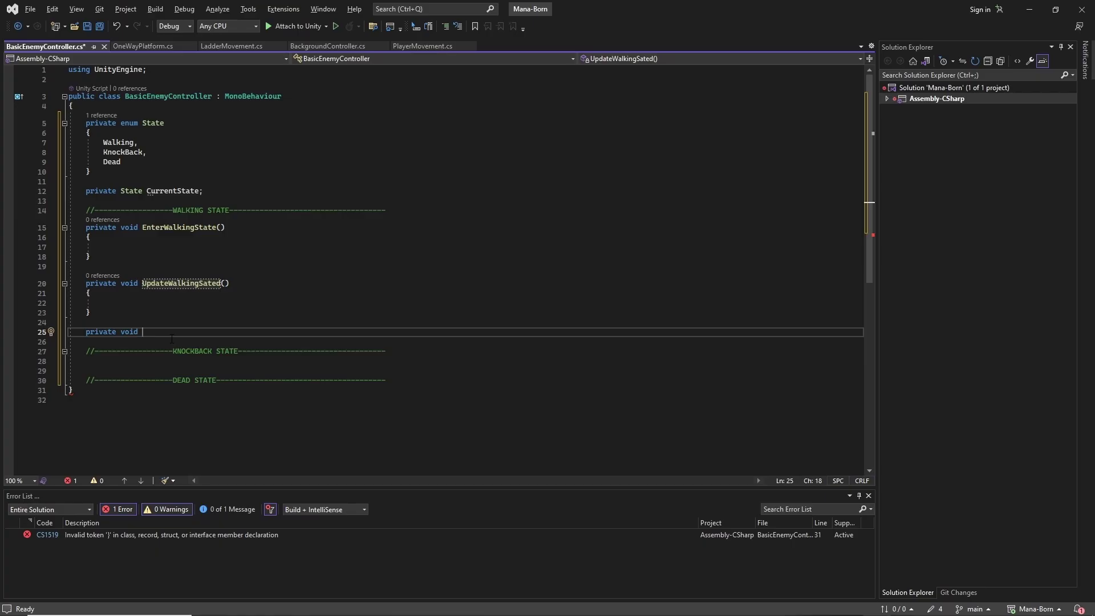
type("ExitWal")
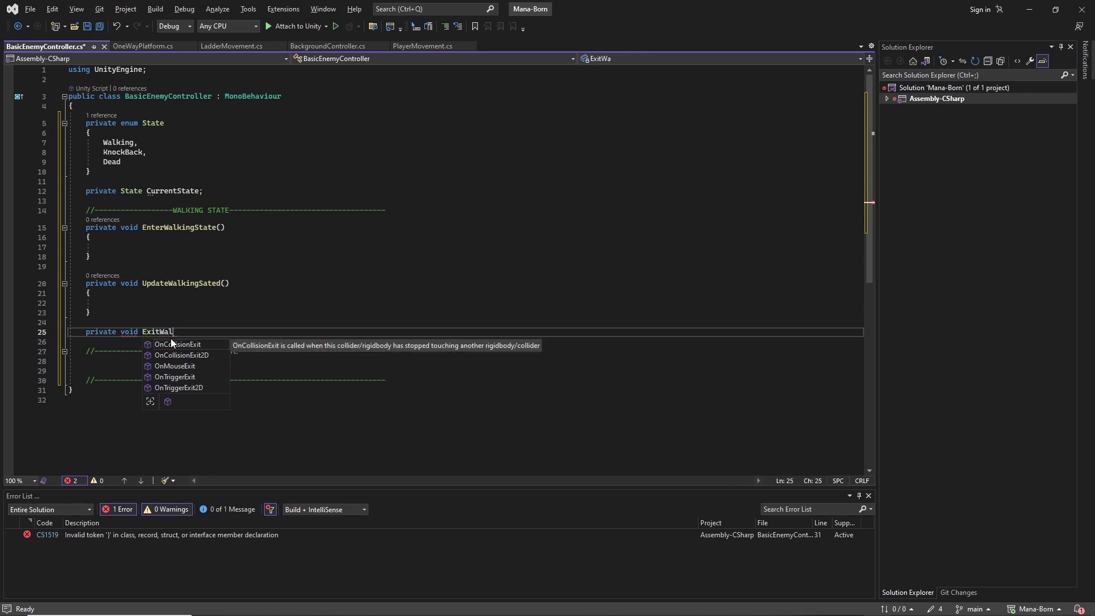
type("kingState")
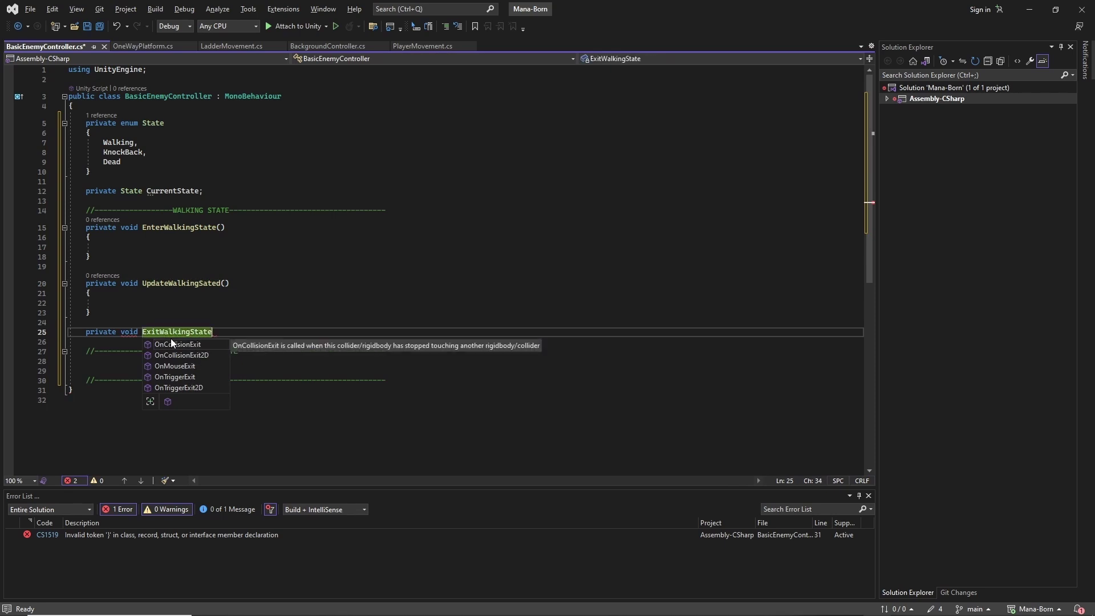
type("()")
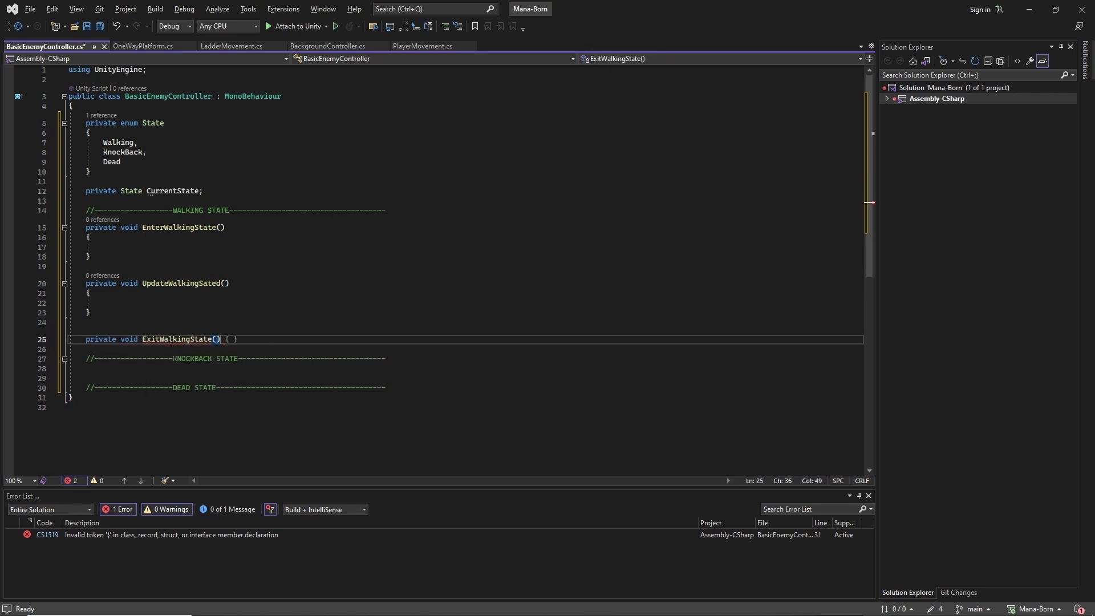
type(" {")
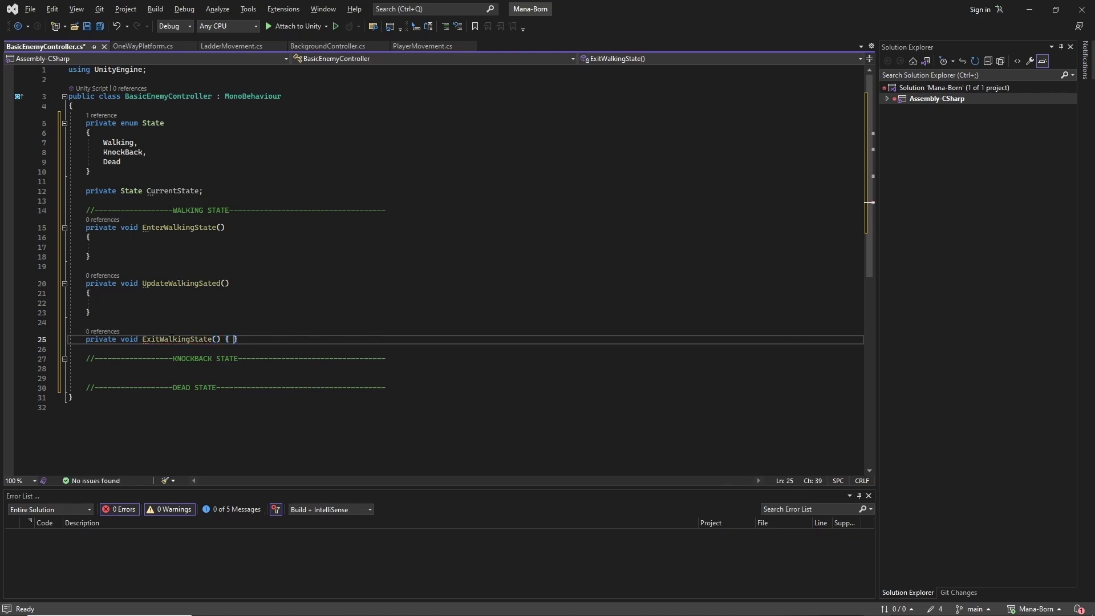
Create a new MonoBehaviour script named PlayerState in the Player scripts folder.
key("Return")
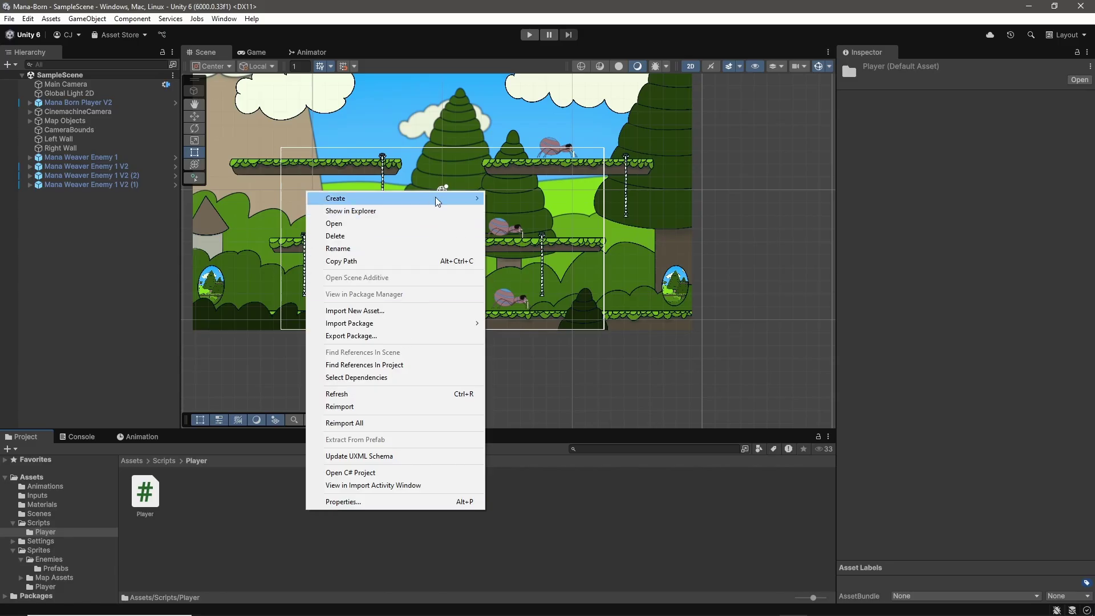
mouse_move(437, 201)
mouse_move(573, 333)
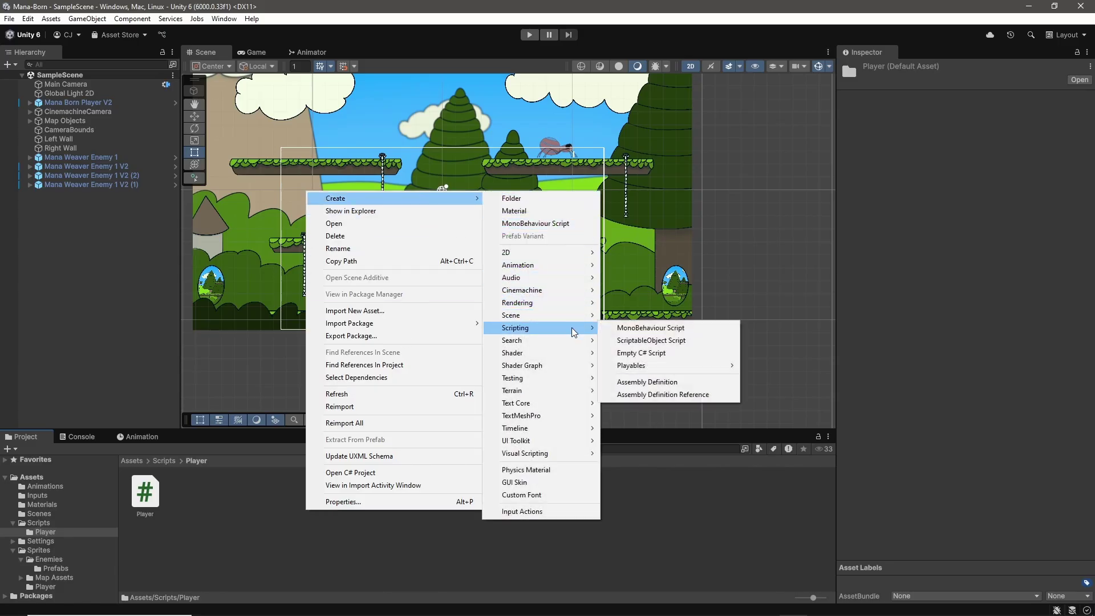
left_click(670, 327)
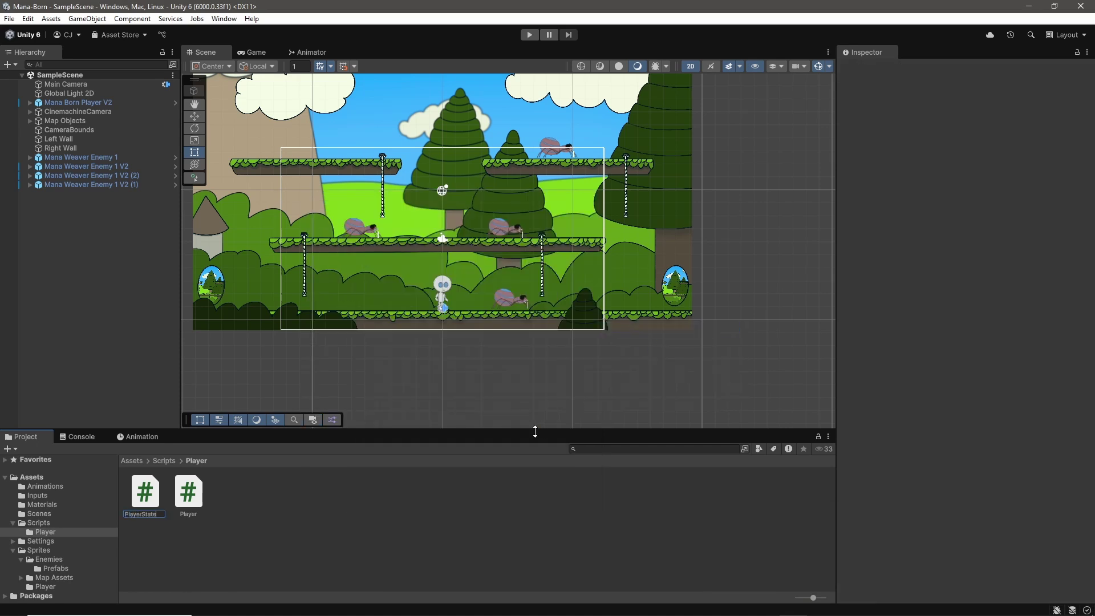
type("PlayerState")
key("Return")
Create a second new MonoBehaviour script beside PlayerState.
right_click(313, 514)
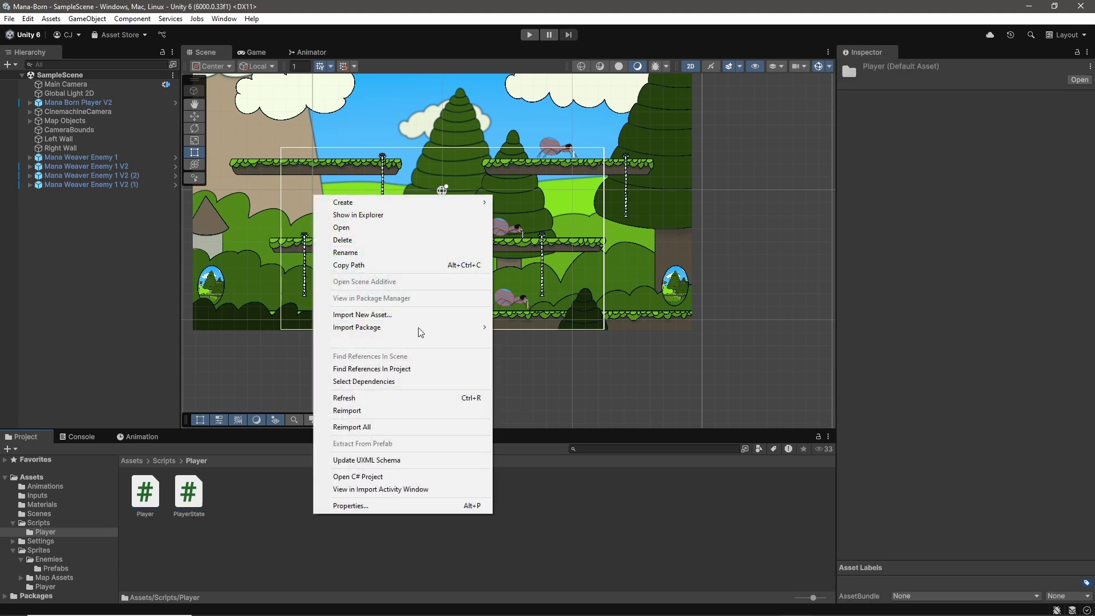
mouse_move(411, 204)
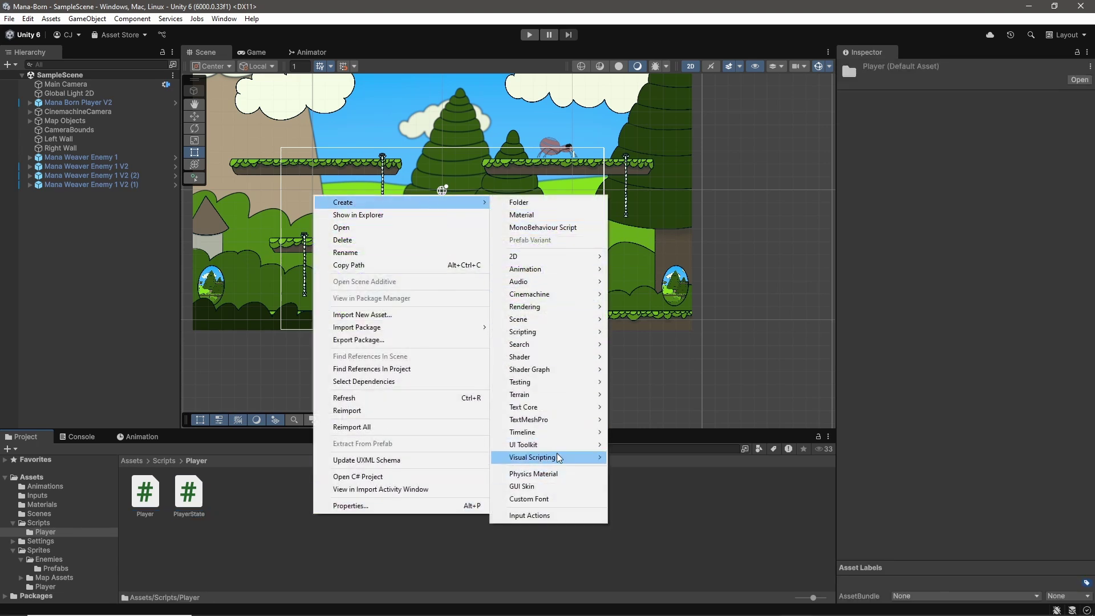
mouse_move(587, 333)
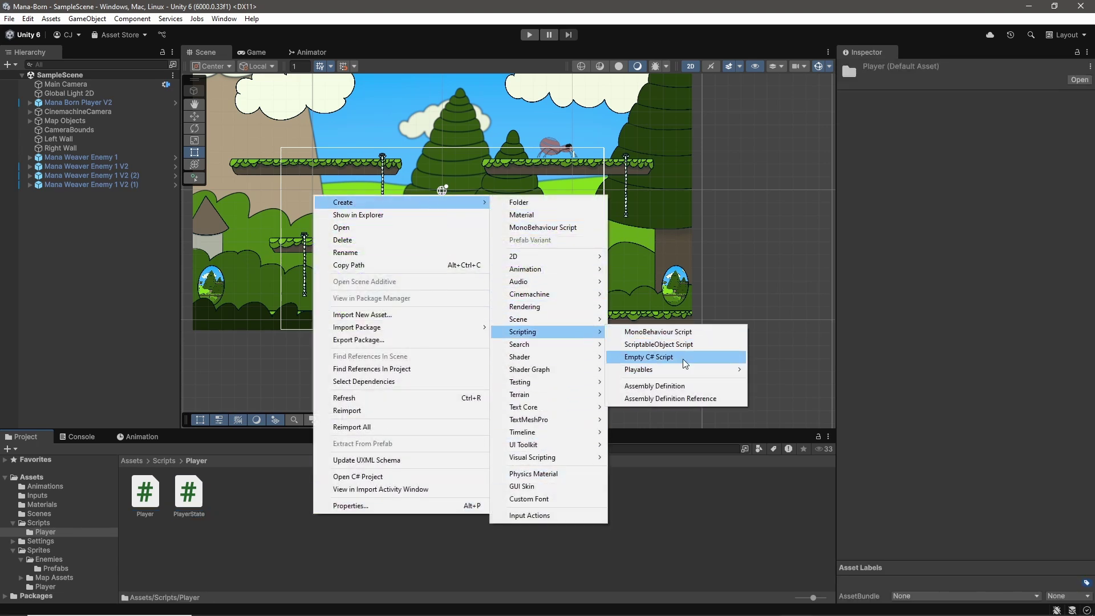
left_click(633, 333)
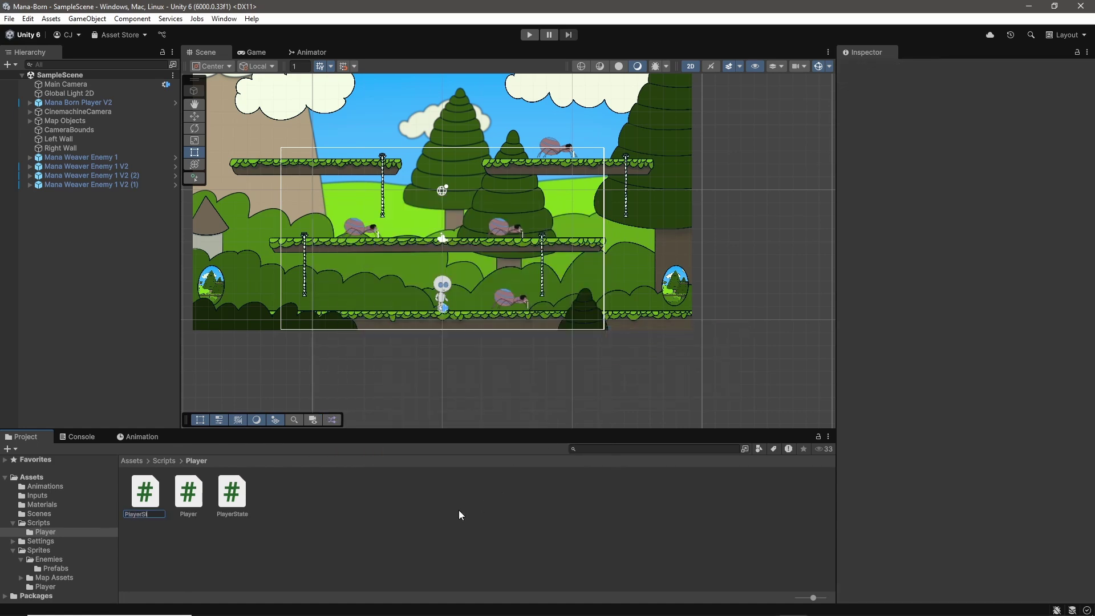
key("alt+Tab")
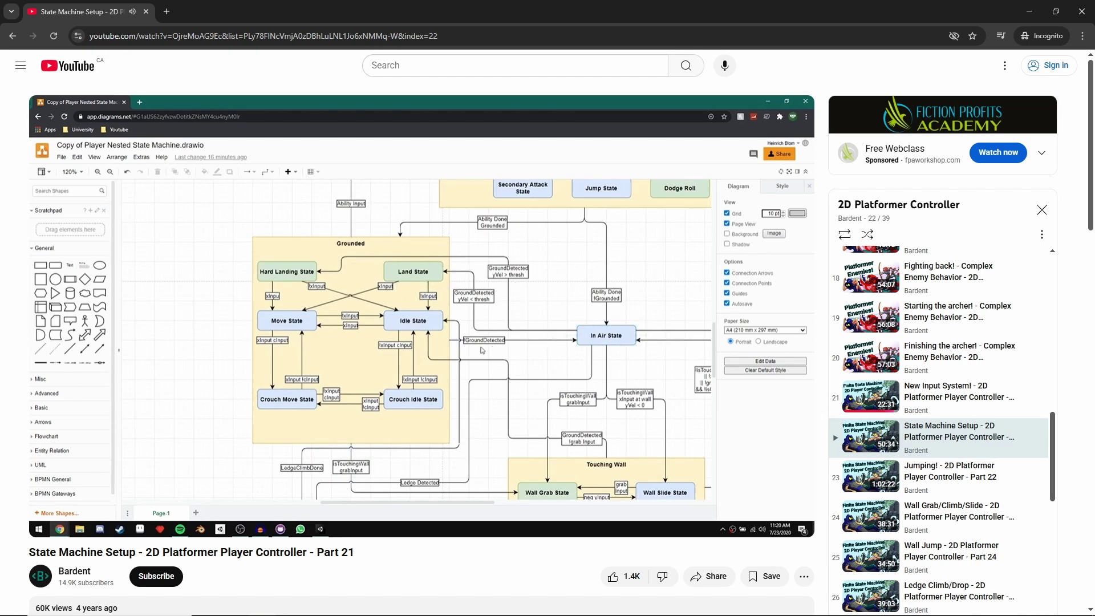
Begin a protected PlayerState field declaration in the PlayerState class.
key("super+Down")
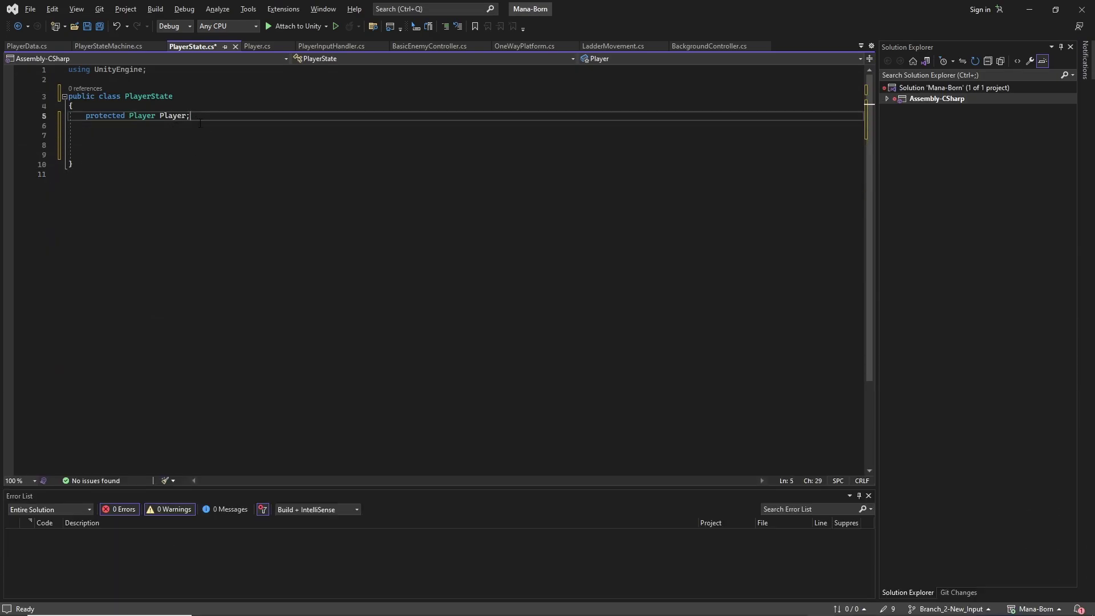
key("Return")
type("protex")
type("t")
key("BackSpace")
key("BackSpace")
type("ct")
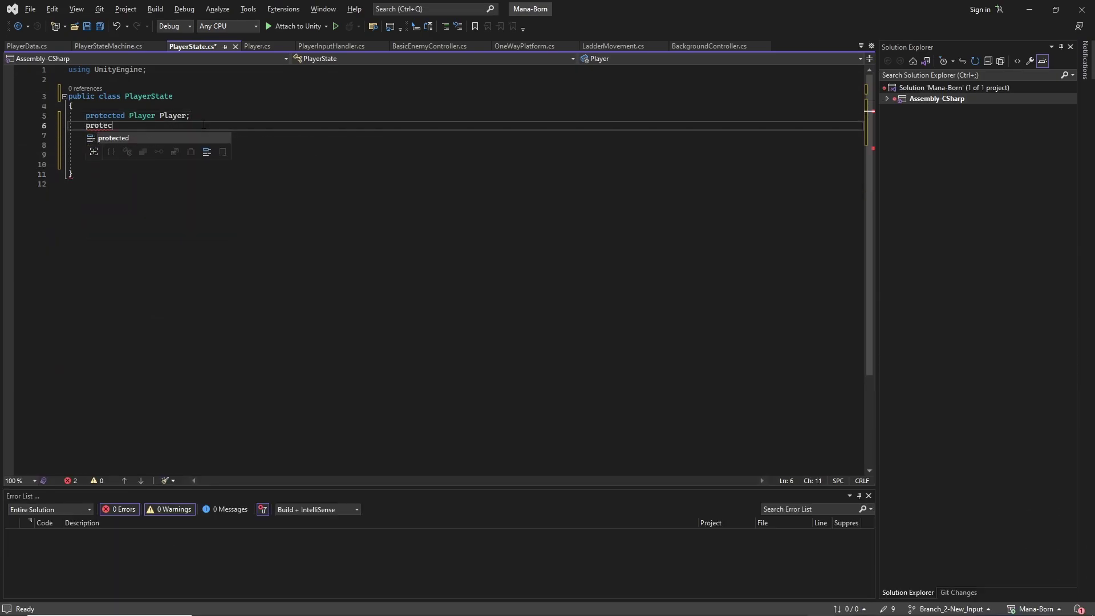
key("Tab")
type("PL")
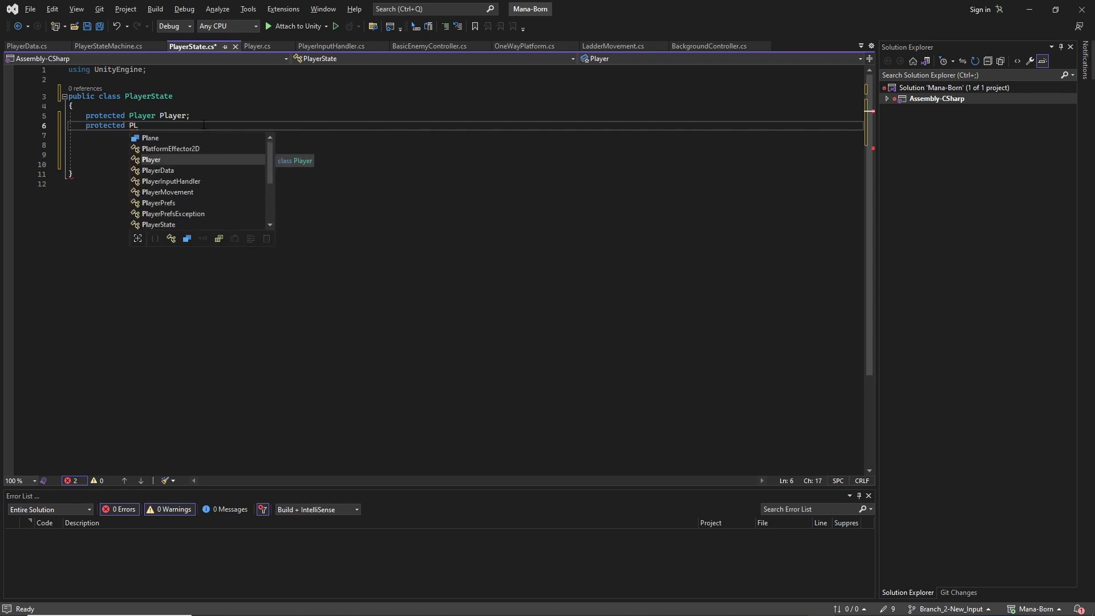
key("BackSpace")
type("layerSt")
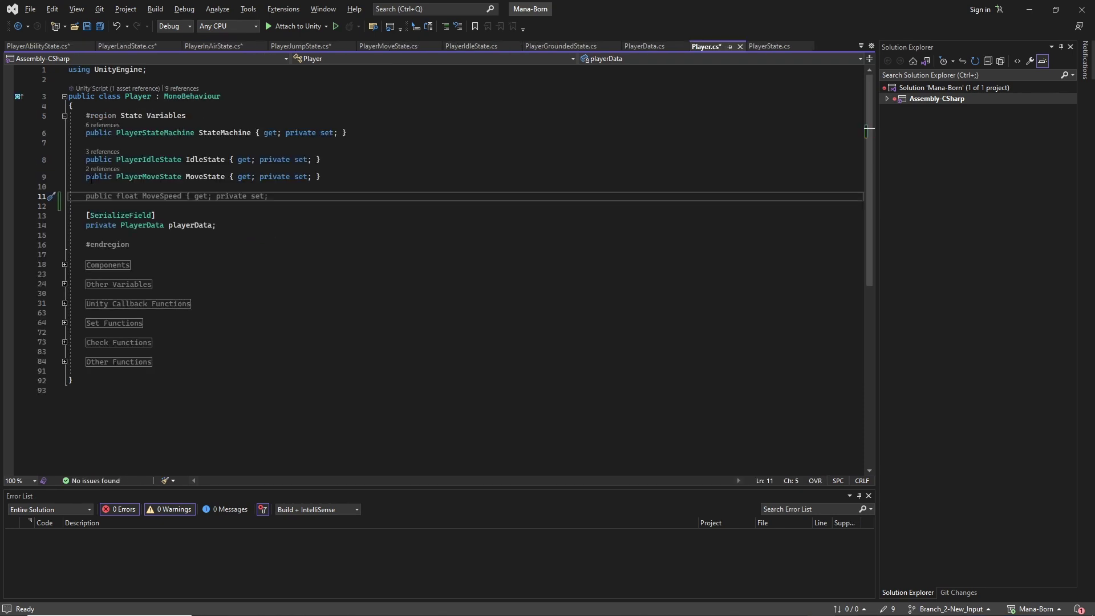
Add public PlayerJumpState JumpState and PlayerInAirState InAirState properties to the Player class.
left_click(90, 185)
type("public")
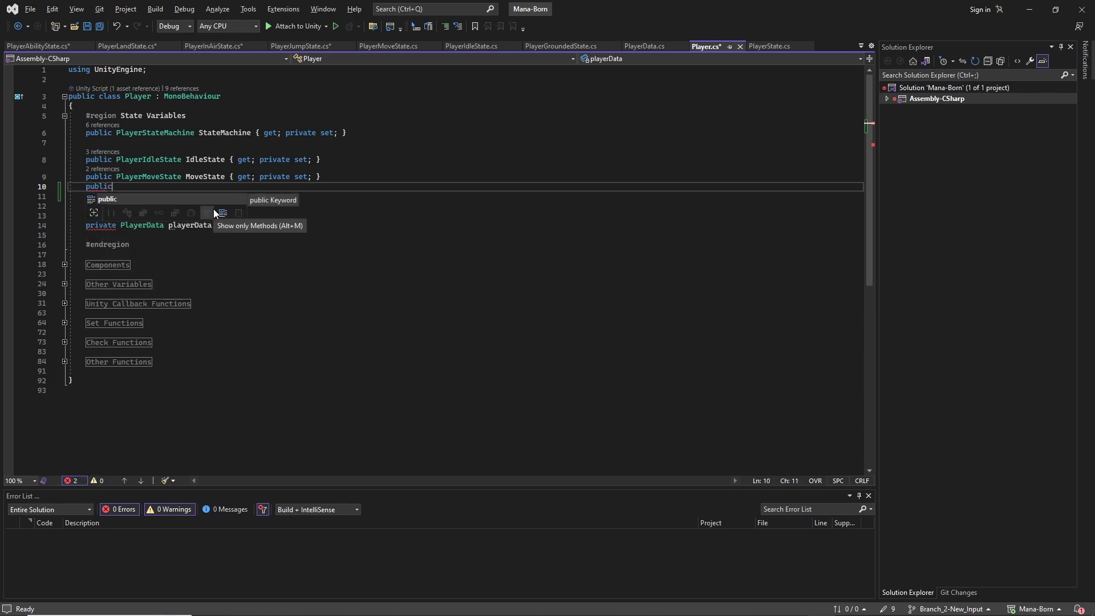
type(" Player")
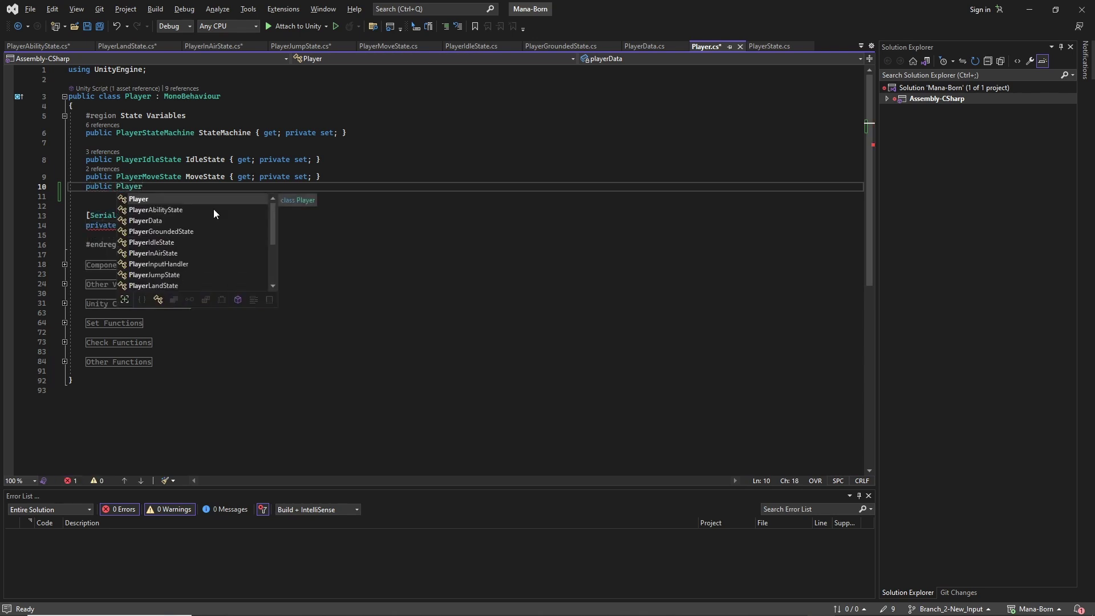
type("Ju")
key("Tab")
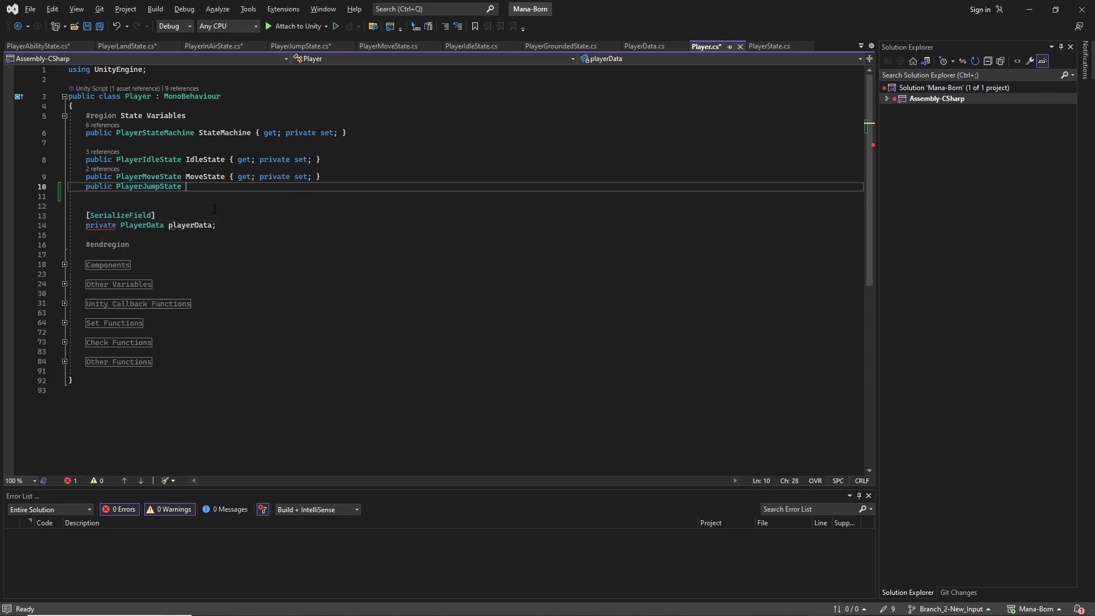
key("Tab")
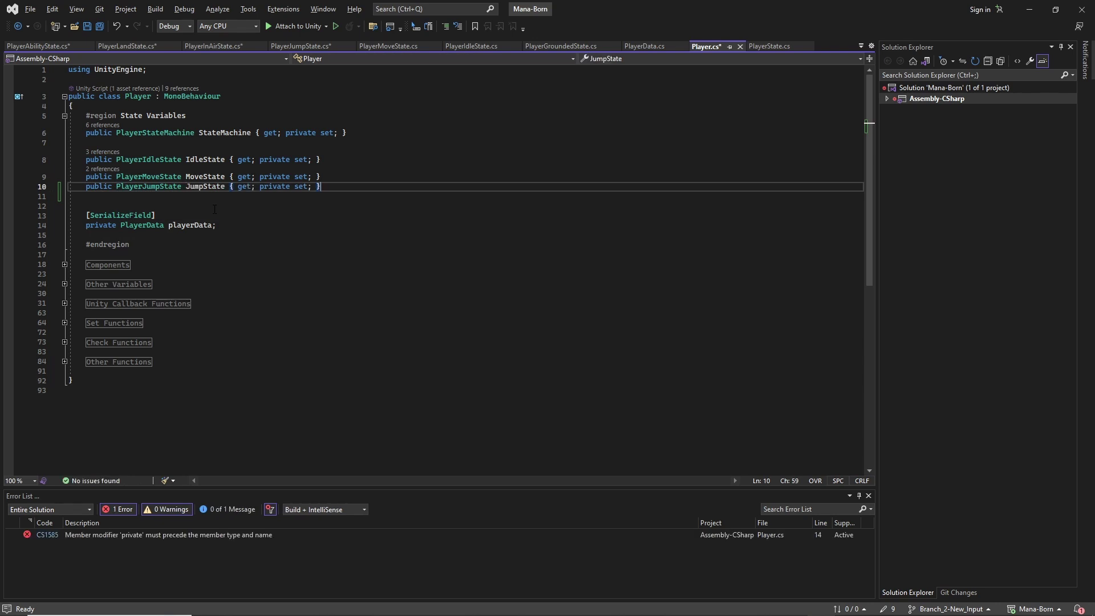
key("Return")
key("Return")
type("pu")
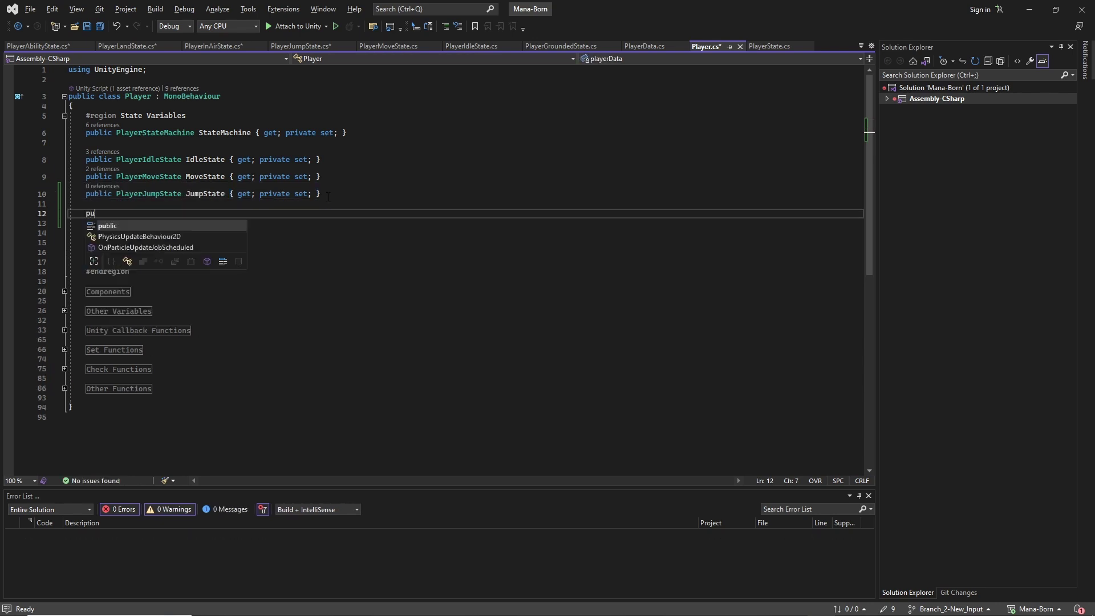
type("blic Player")
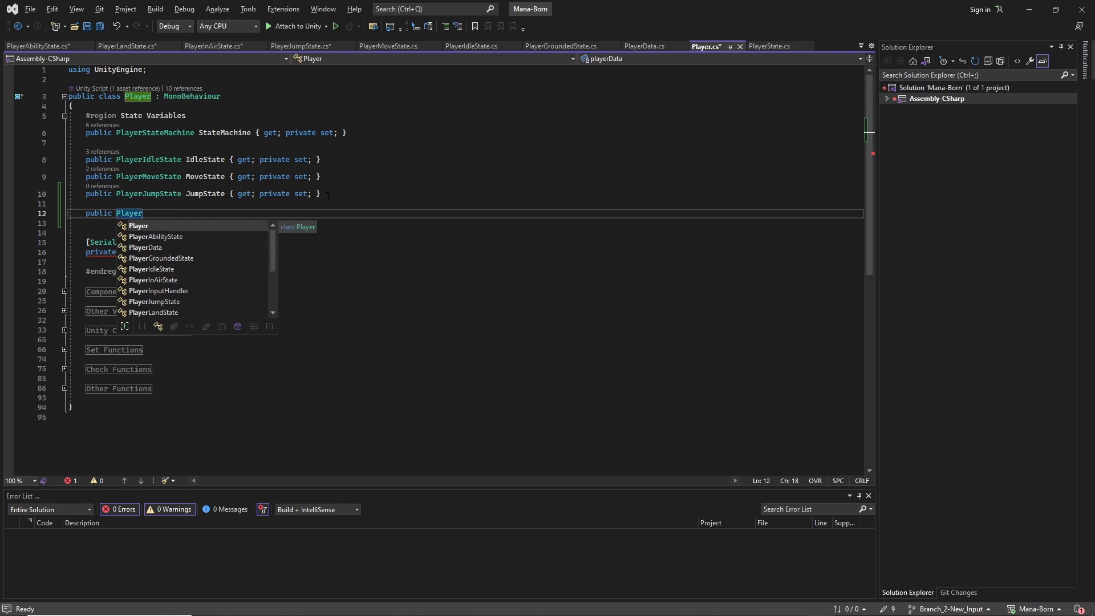
type("In")
key("Tab")
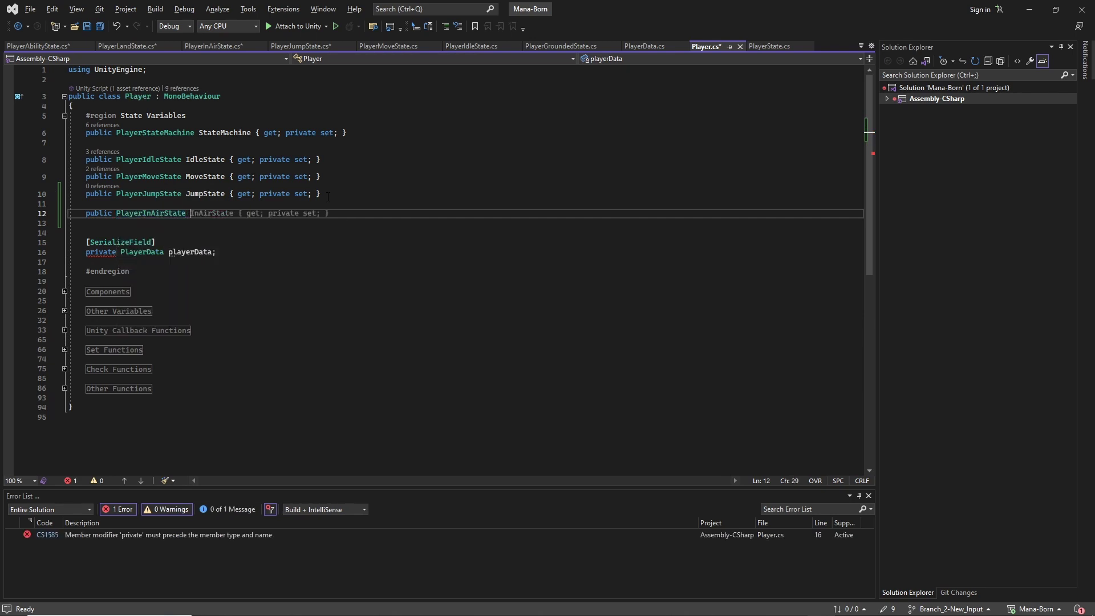
Add a PlayerLandState LandState property, remove the blank line, and collapse the State Variables region.
key("Return")
type("pu")
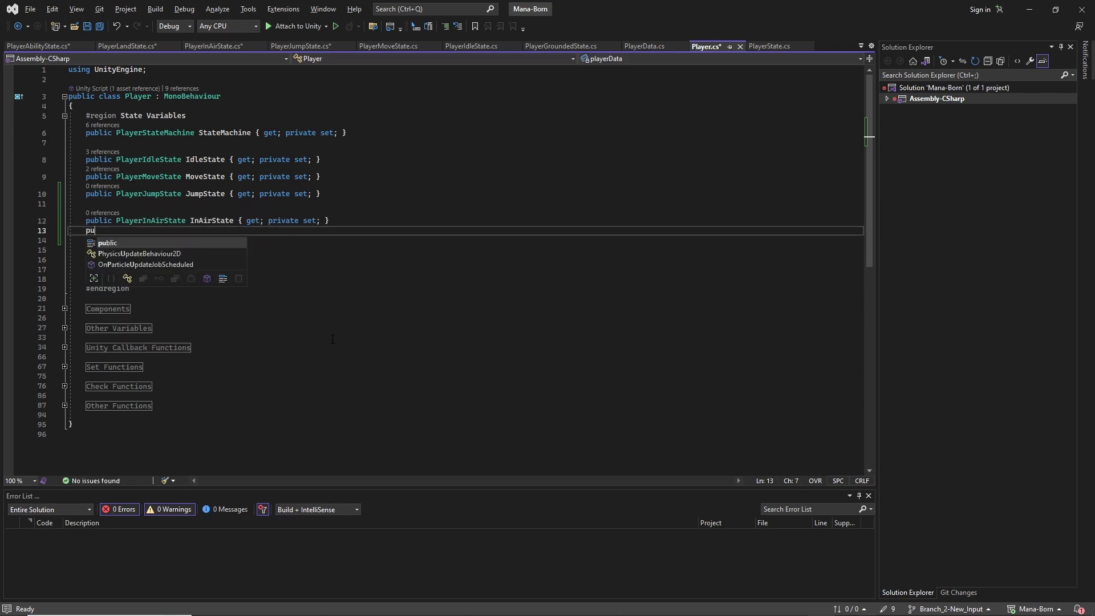
type("blic Player")
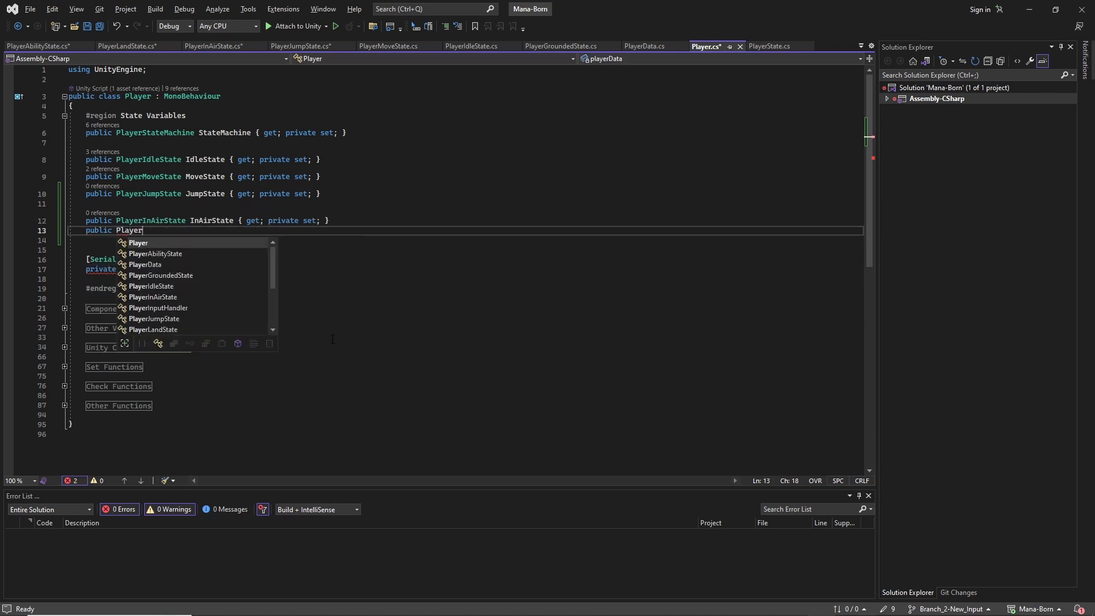
type("Land")
key("Tab")
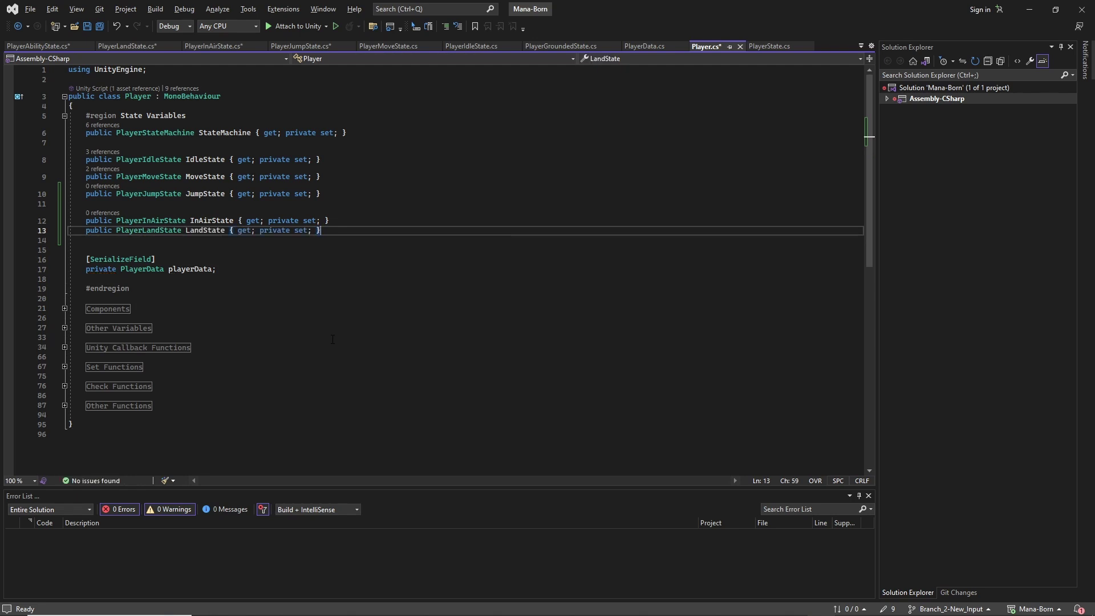
key("Return")
key("Up")
key("Up")
key("Up")
key("Up")
key("End")
key("Delete")
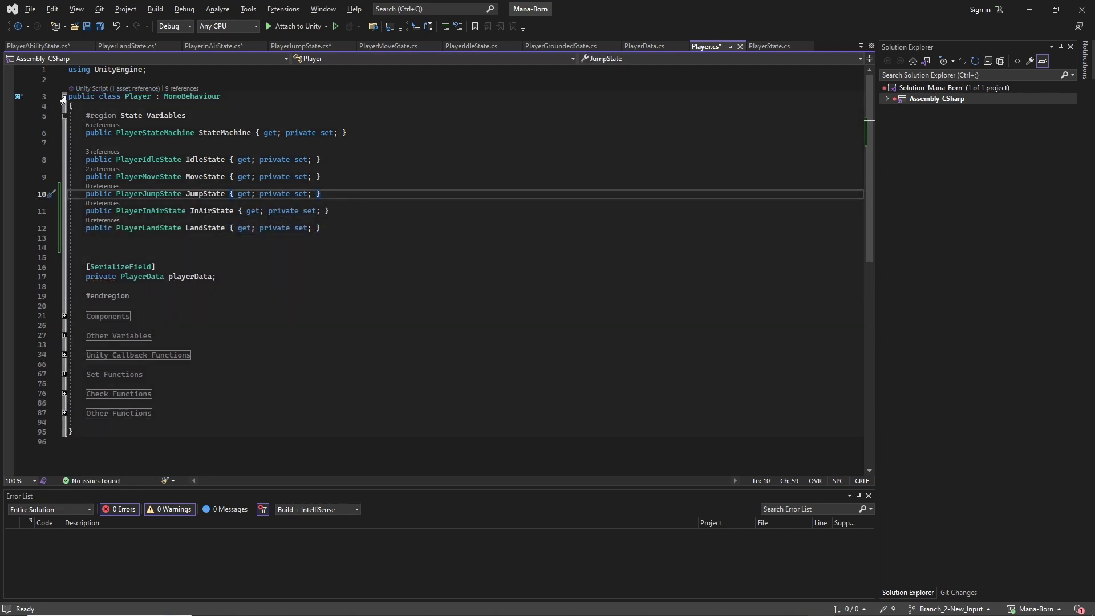
left_click(64, 116)
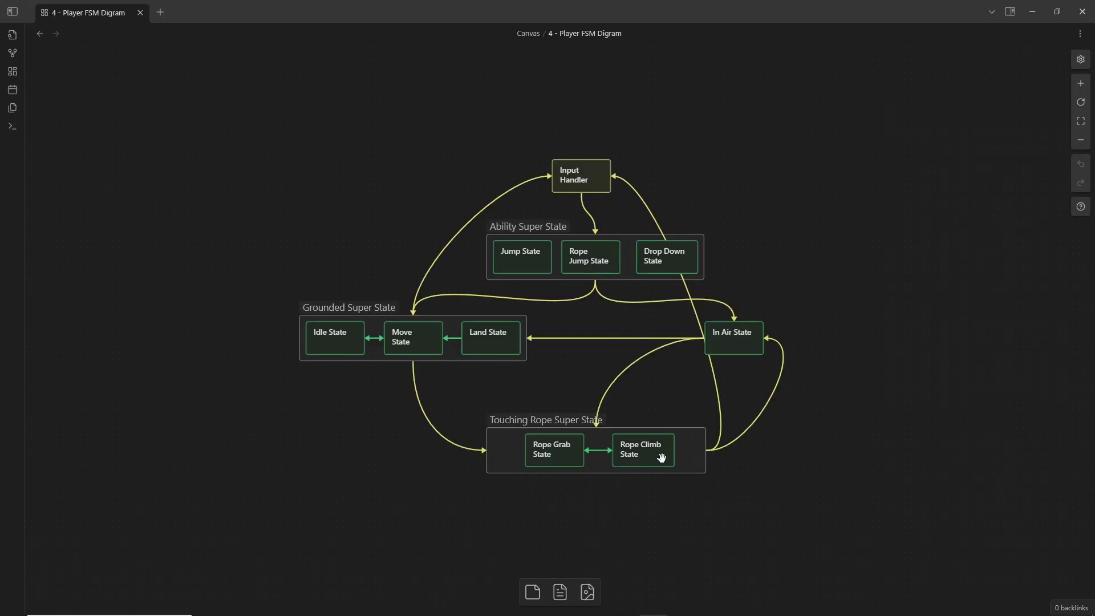
Bring the FSM diagram into view and shift the Grounded Super State group left.
scroll(650, 456, "up", 2, "ctrl")
left_click_drag(591, 283, 606, 336)
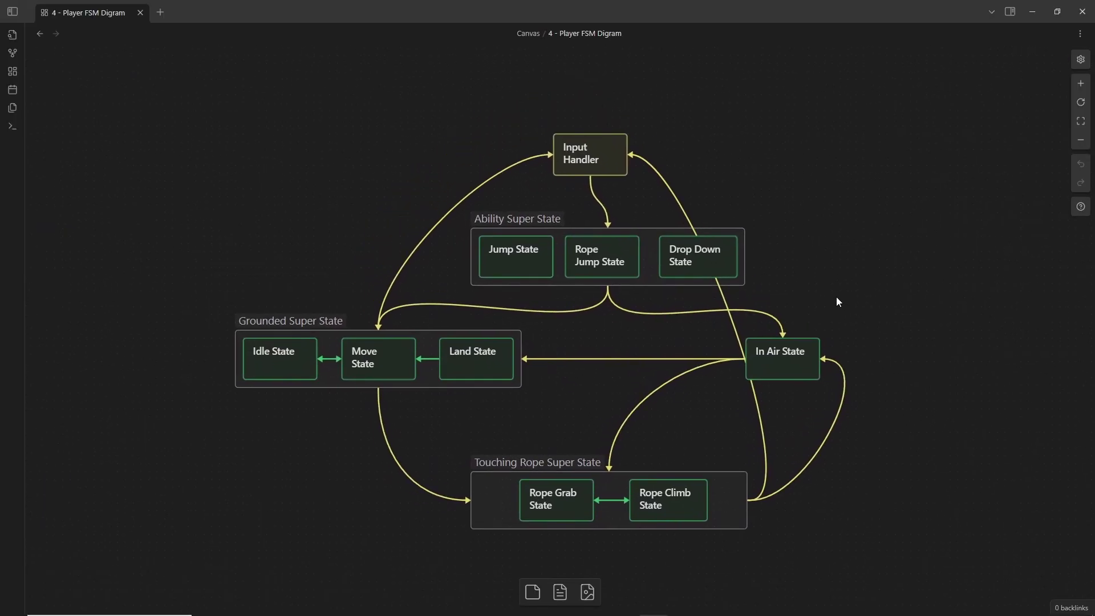
scroll(834, 296, "up", 2, "ctrl")
left_click_drag(803, 222, 851, 230)
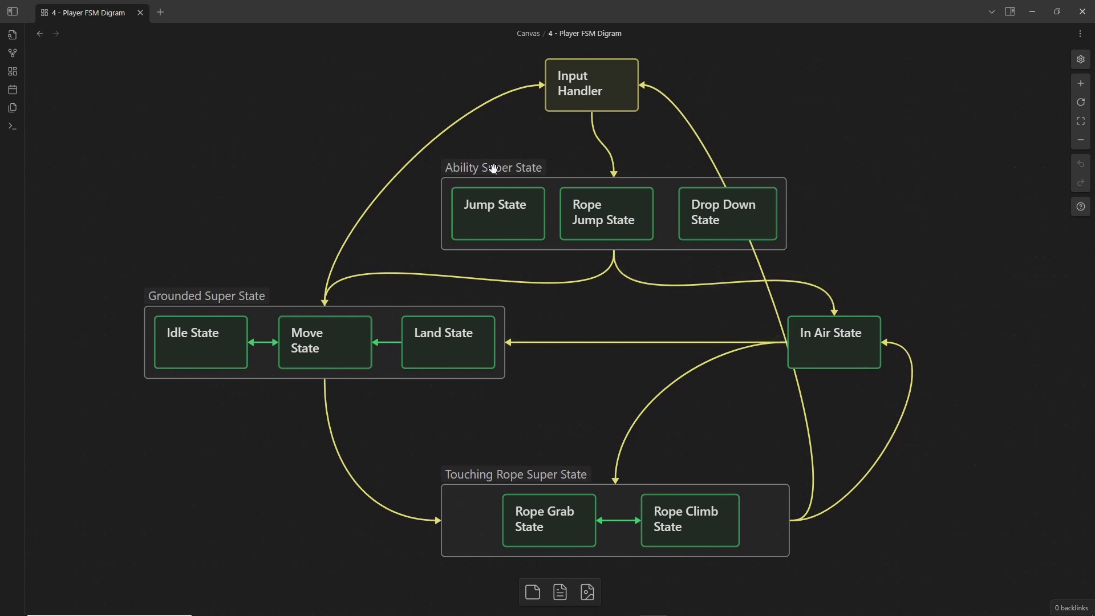
mouse_move(493, 169)
left_mouse_down()
mouse_move(473, 168)
mouse_move(490, 170)
left_mouse_up()
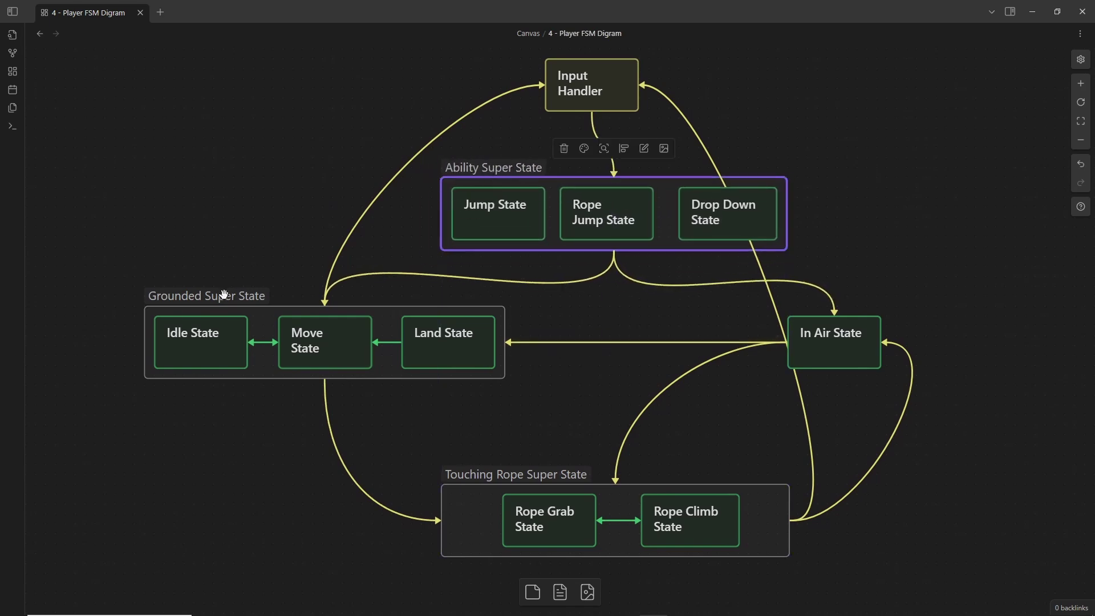
left_click_drag(223, 295, 194, 294)
Shift the Touching Rope Super State group left.
left_click(860, 332)
left_click(969, 307)
scroll(650, 401, "down", 3)
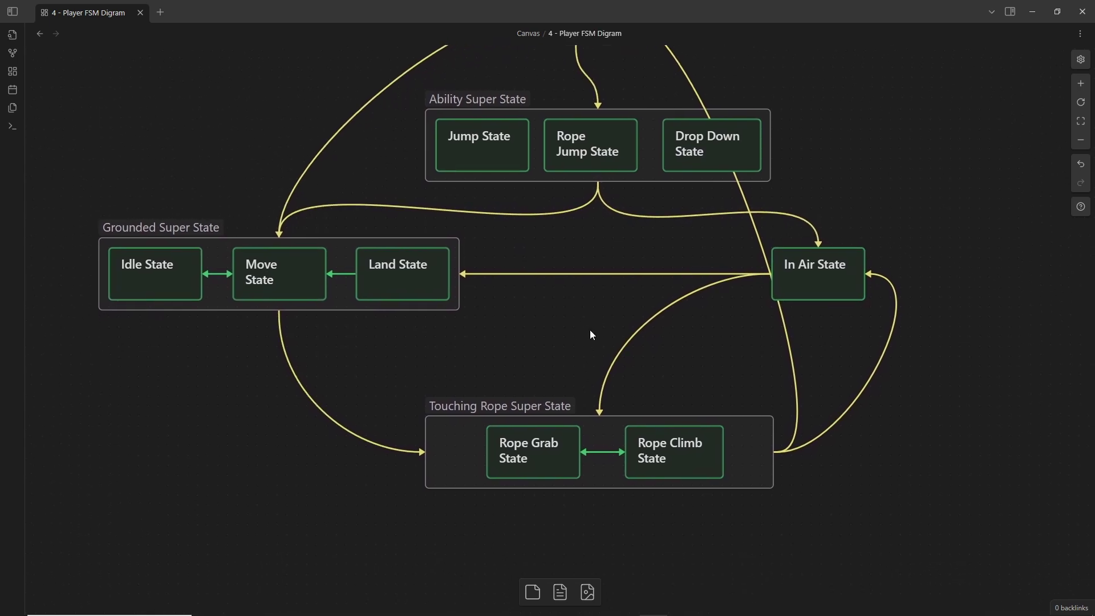
left_click_drag(492, 408, 465, 412)
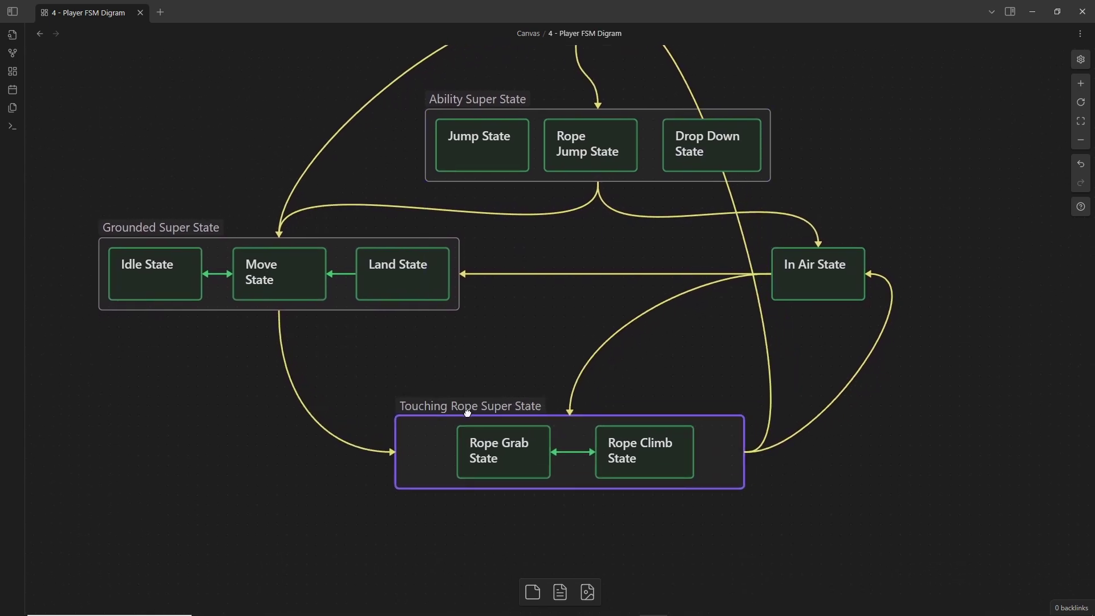
left_click(884, 472)
Select the Rope Grab, Rope Climb, Idle, Move, Land and Jump state boxes in turn.
scroll(891, 444, "down", 1)
left_click(521, 447)
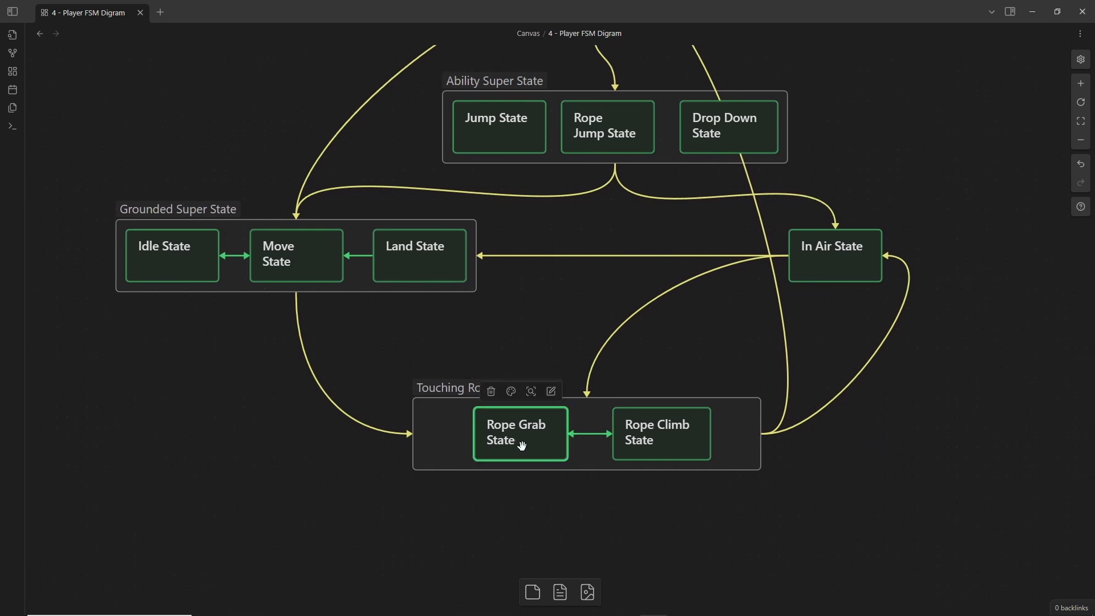
left_click(646, 446)
left_click(544, 298)
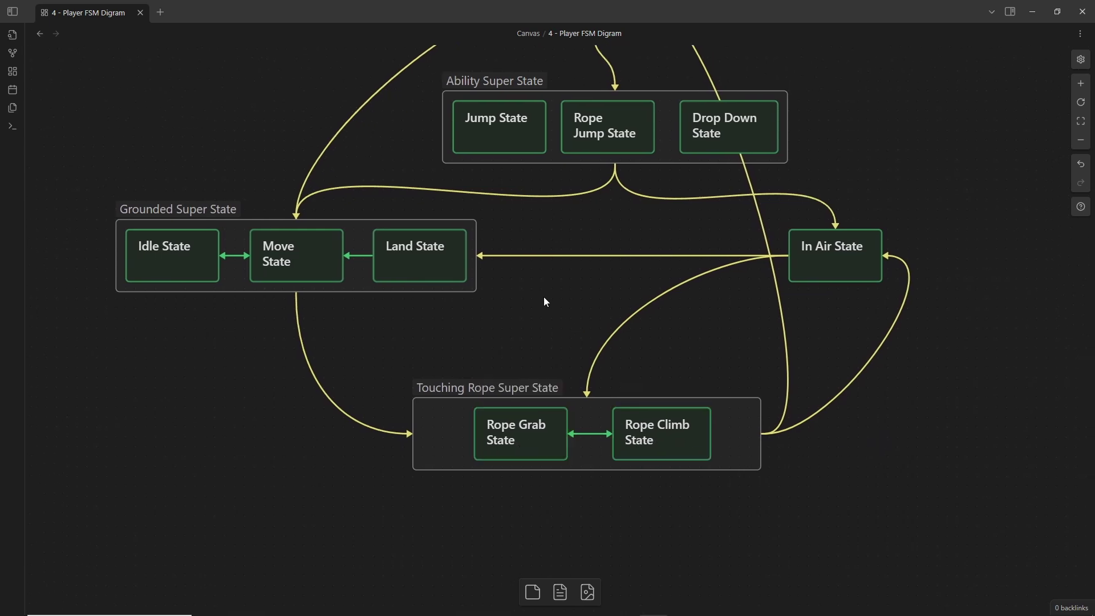
left_click(181, 259)
left_click(307, 267)
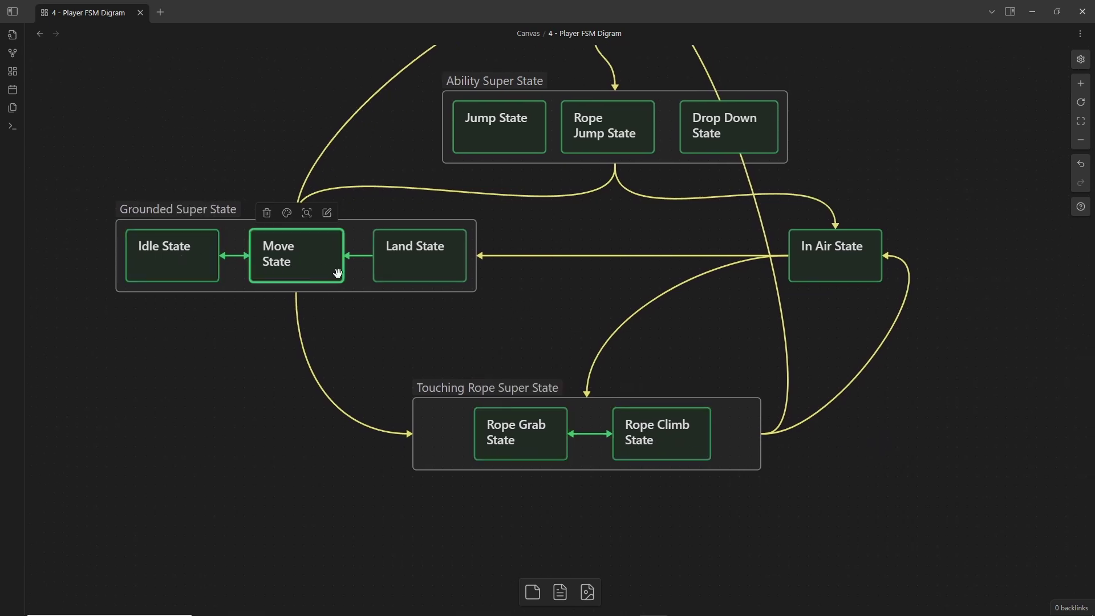
left_click(398, 265)
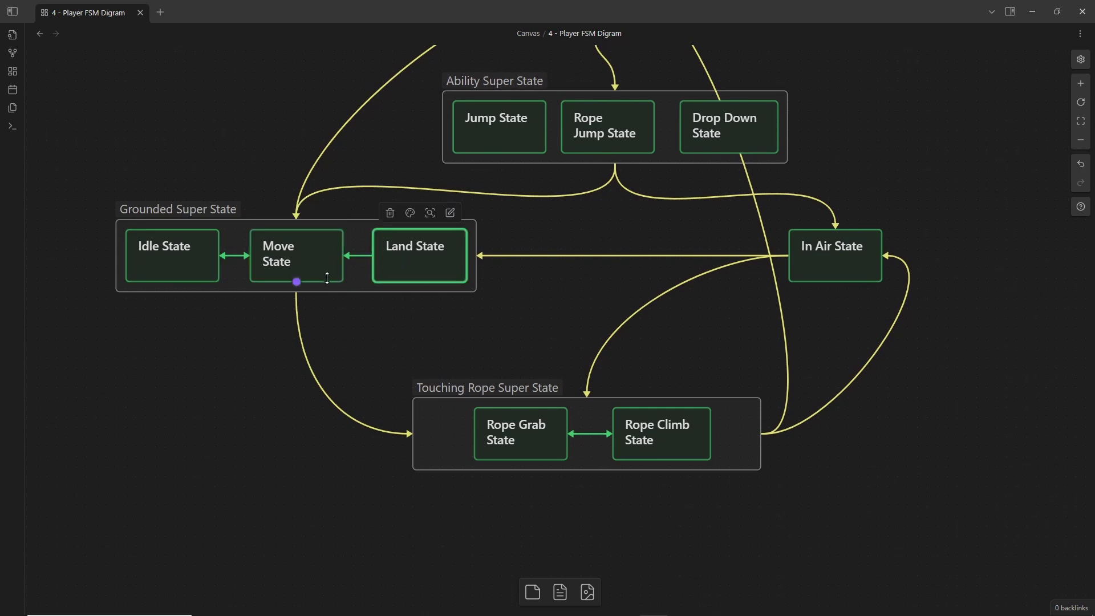
left_click(495, 126)
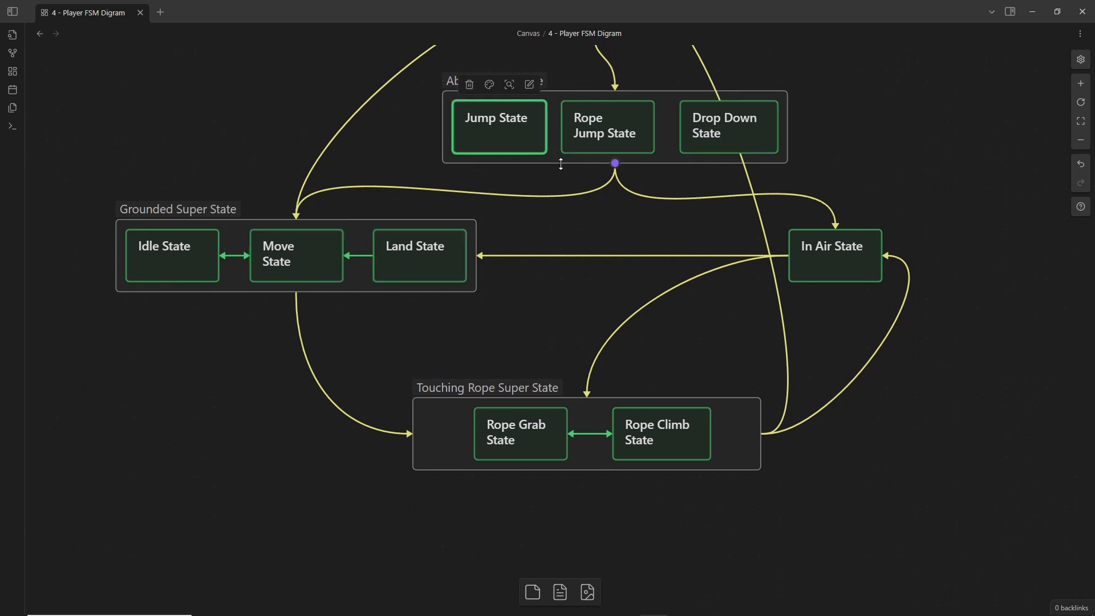
left_click(504, 442)
left_click(667, 441)
left_click(549, 447)
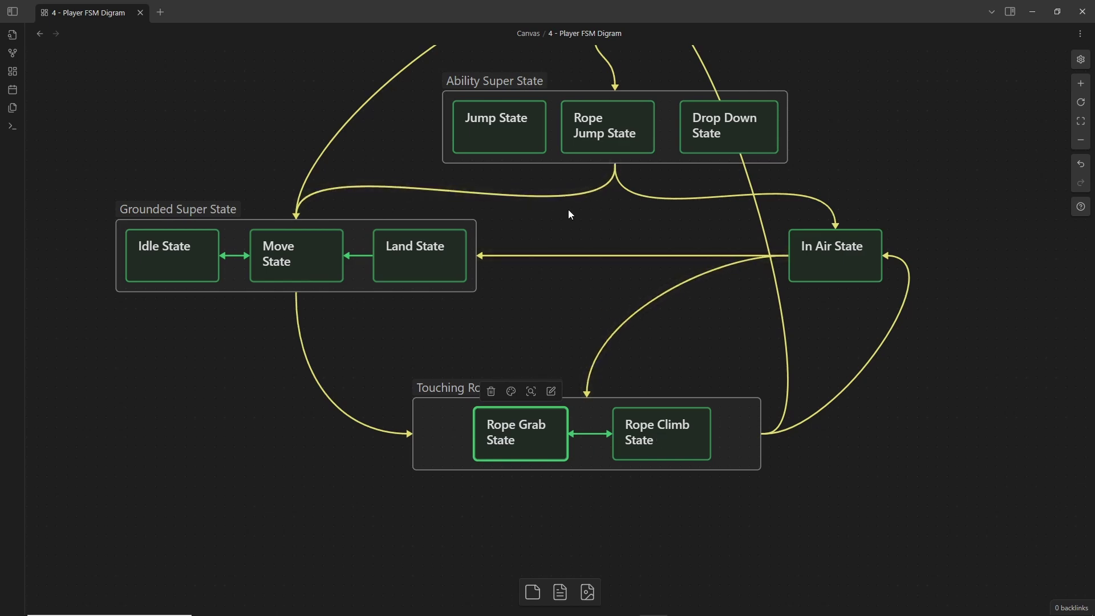
Move the Input Handler box up-right, In Air State right, and Ability Super State down-right.
middle_click_drag(569, 210, 562, 284)
scroll(573, 285, "down", 2, "ctrl")
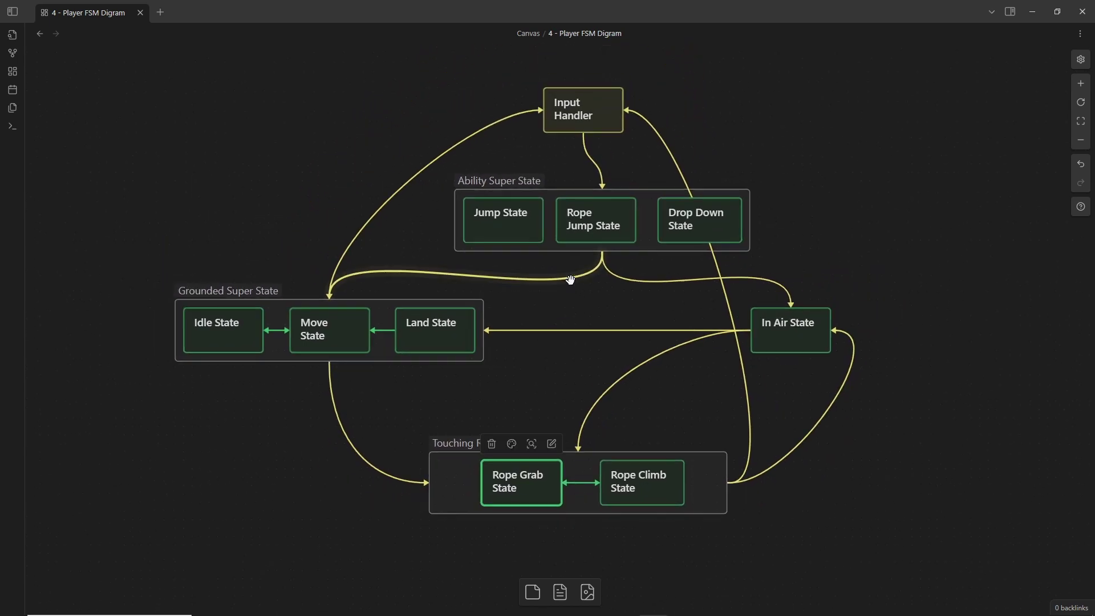
left_click_drag(591, 135, 607, 117)
left_click_drag(797, 318, 830, 315)
left_click(827, 305)
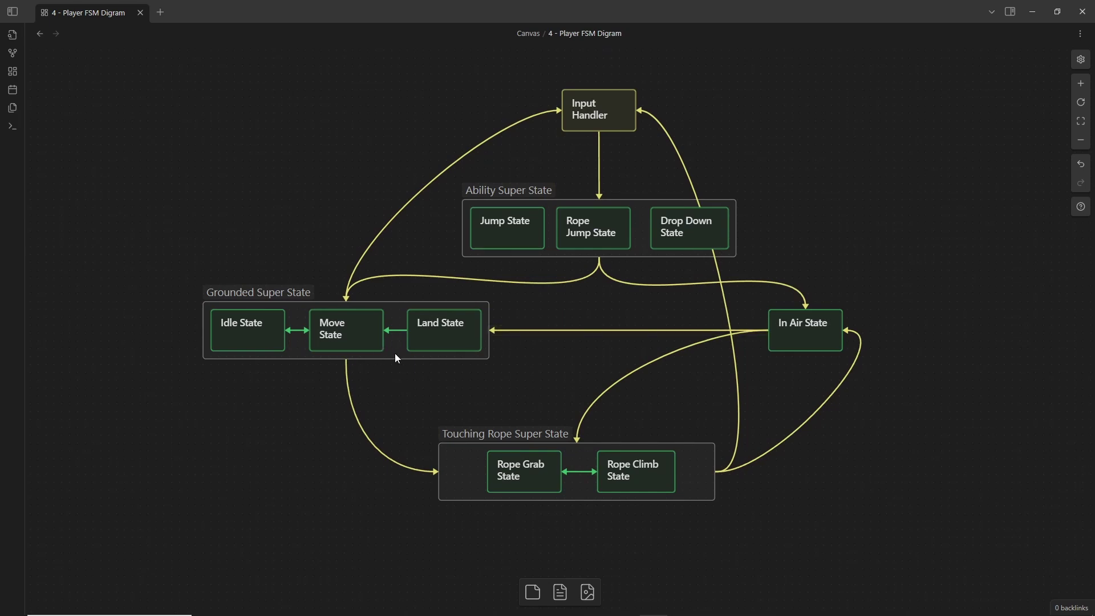
mouse_move(482, 189)
left_mouse_down()
mouse_move(509, 198)
mouse_move(492, 199)
left_mouse_up()
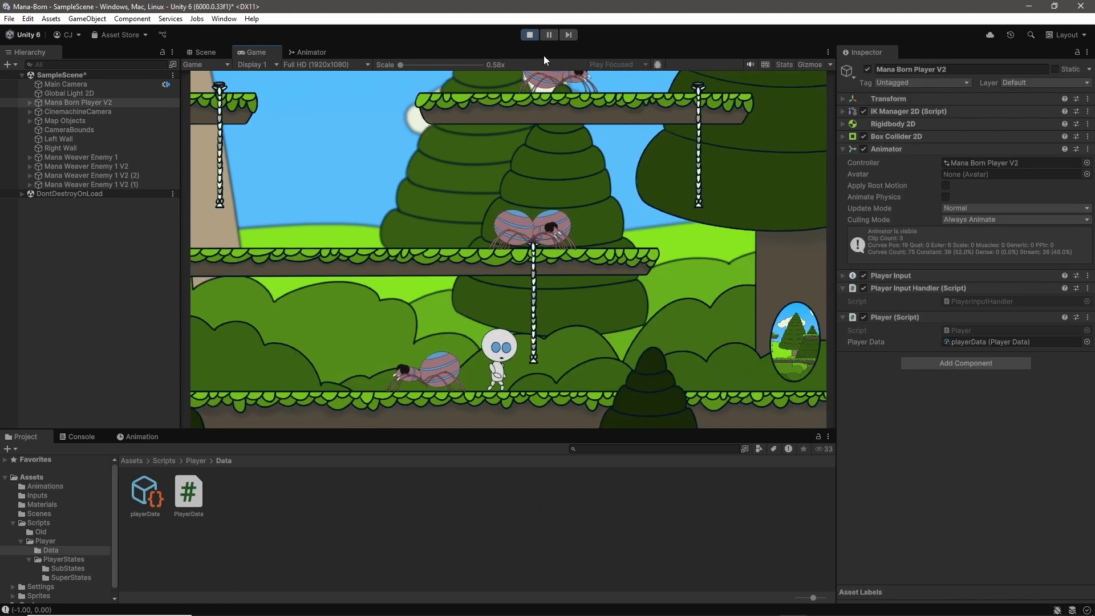
Walk the player left and right past the portal and jump onto the middle platform.
key("a")
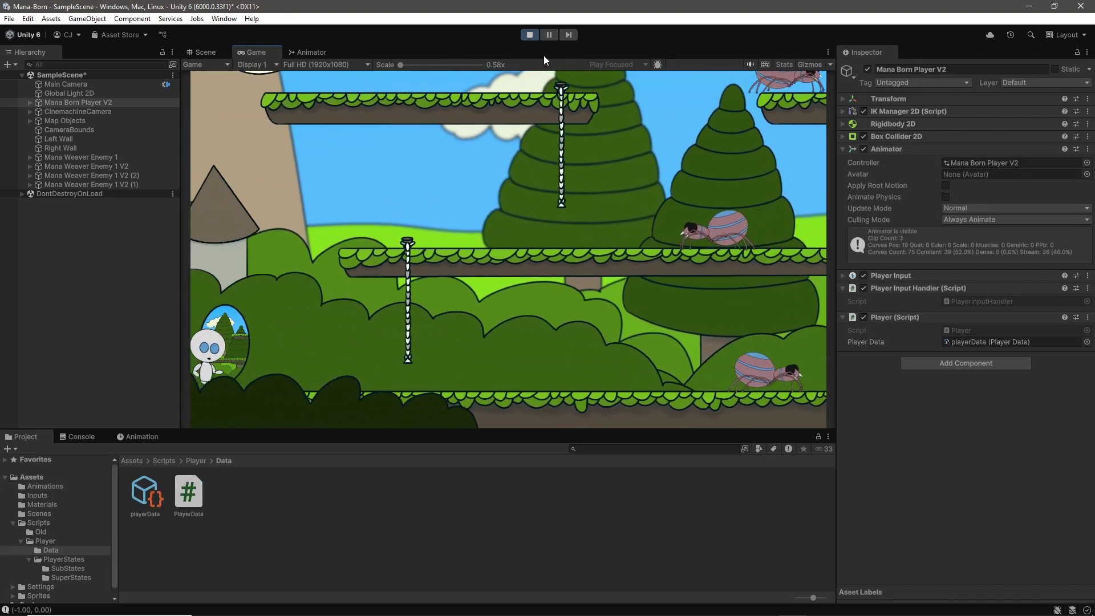
key("d")
key("d")
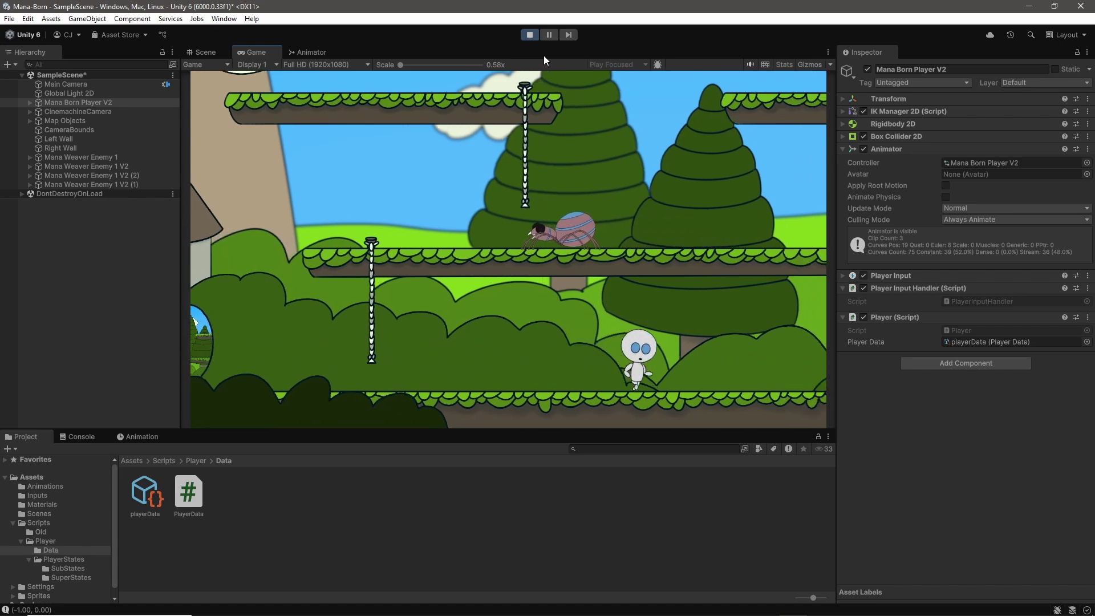
key("space")
key("d")
key("a")
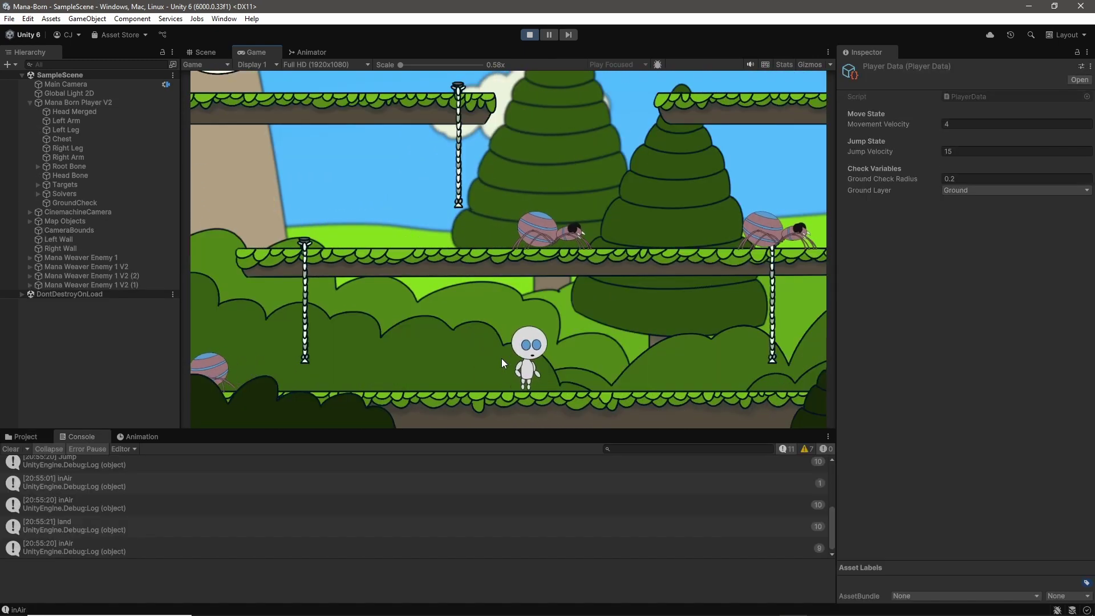
key("d")
key("space")
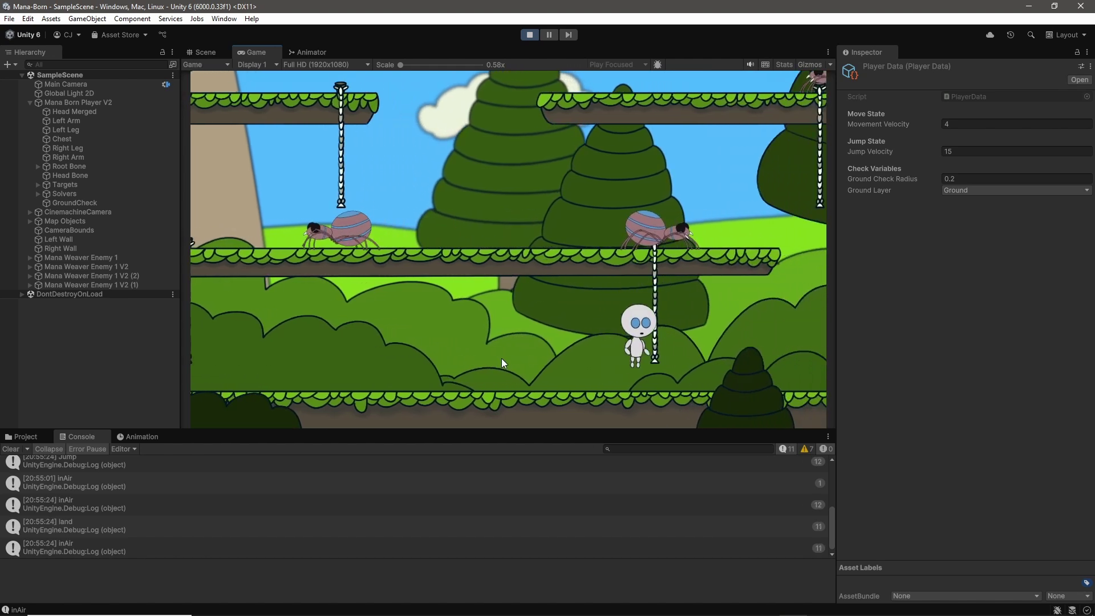
key("space")
key("a")
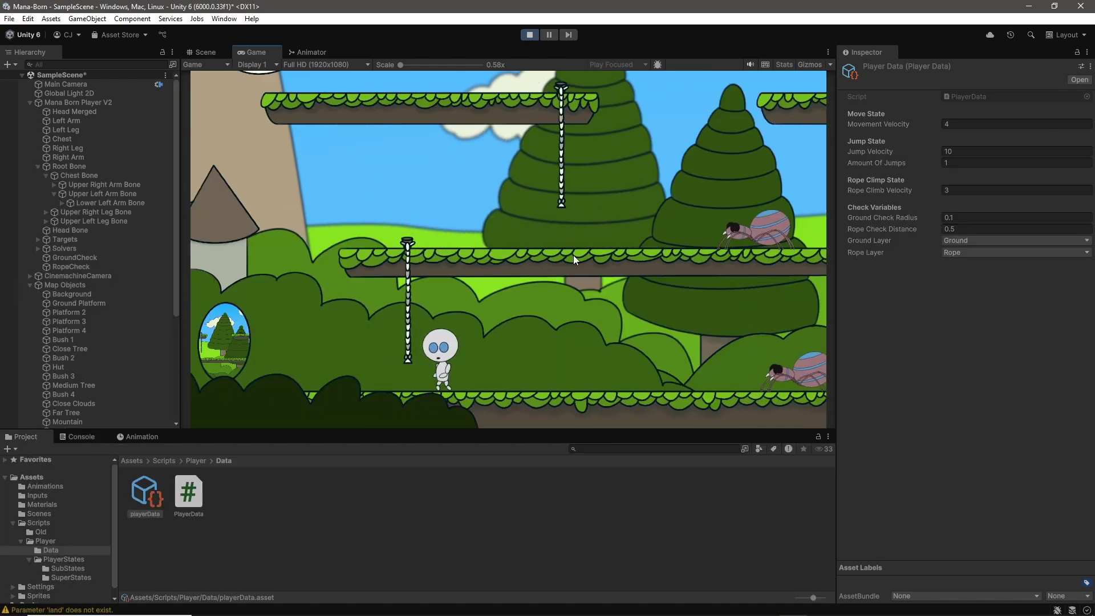
Walk onto the rope, climb up, then drift to the right rope and climb down.
key("a")
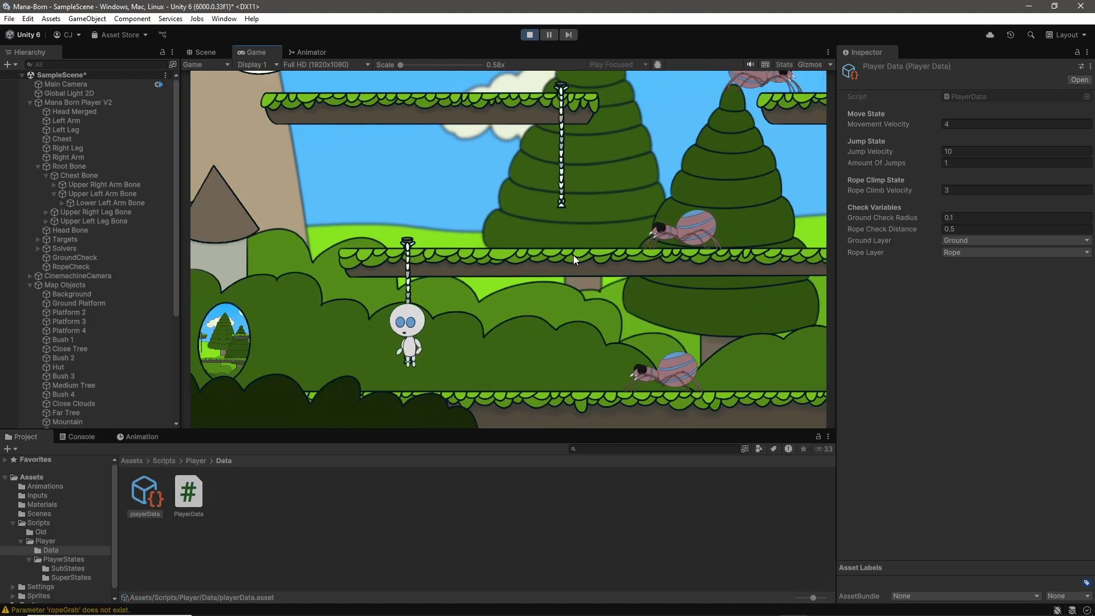
key("w")
key("w")
key("s")
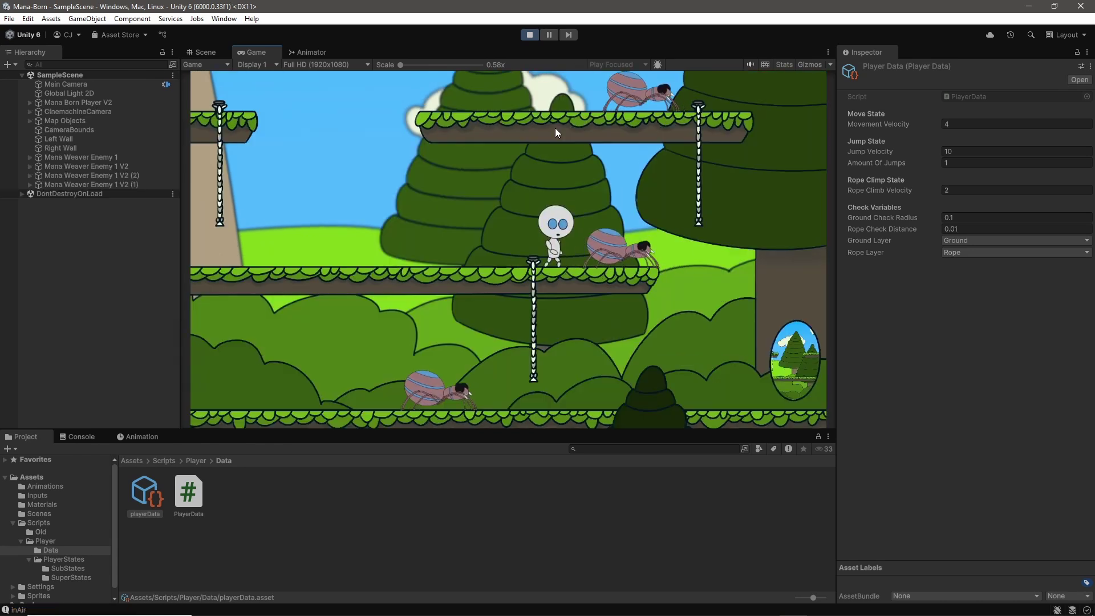
key("d")
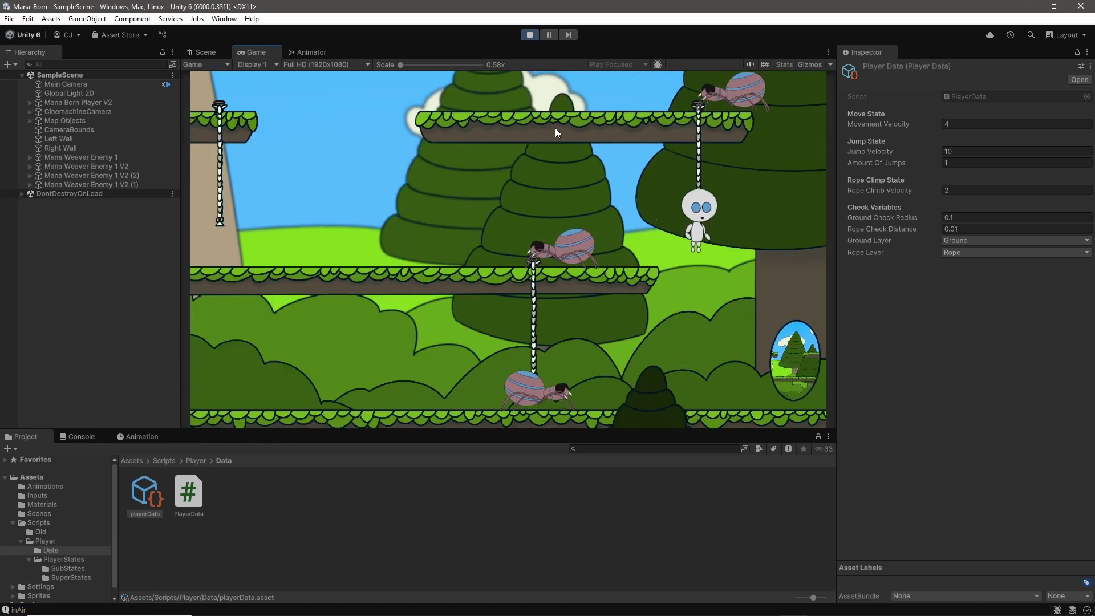
key("s")
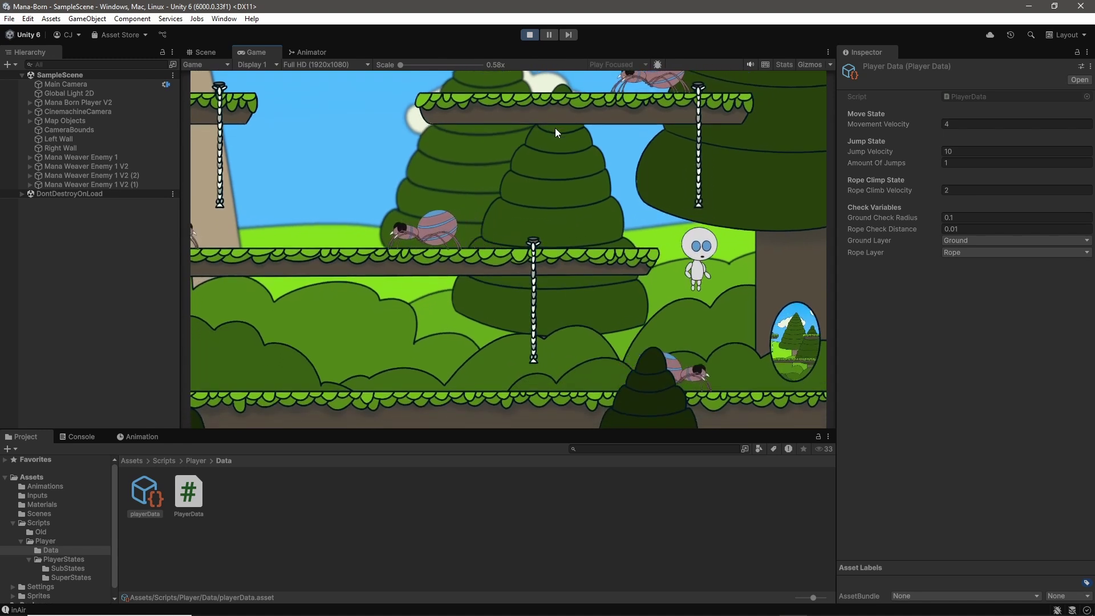
key("space")
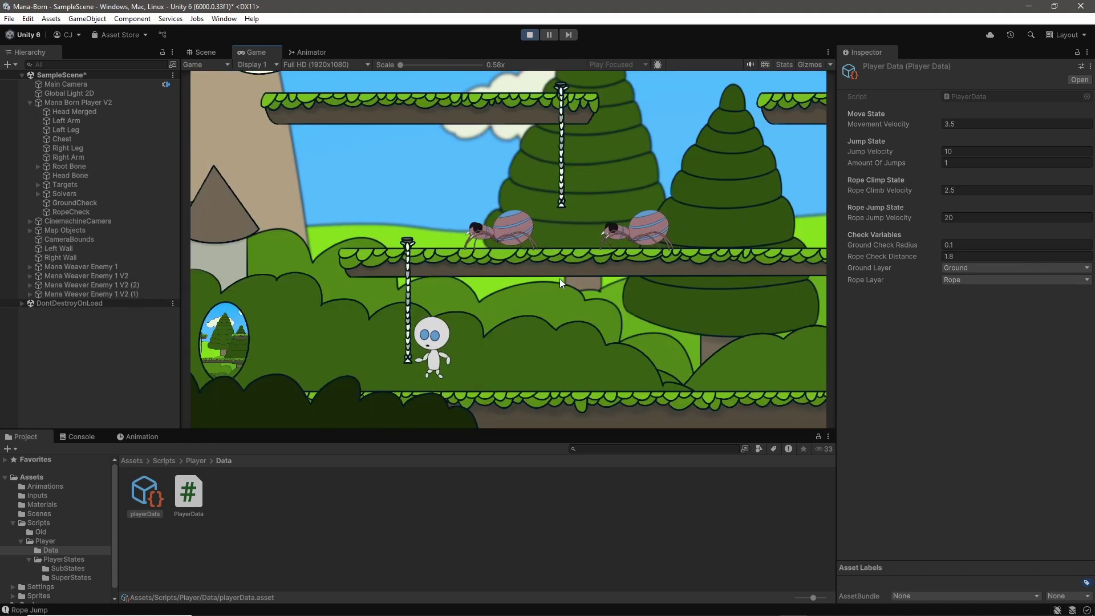
Catch the left rope, climb and slide on it, then climb off onto the platform.
key("space")
key("w")
key("s")
key("w")
key("w")
key("w")
key("d")
key("a")
key("d")
key("w")
Assign DropDownState = new PlayerDropDownState(this, ...) in Awake and add && JumpInput to the drop-down condition.
key("alt+Tab")
type("Drop")
key("Tab")
type("= new Player")
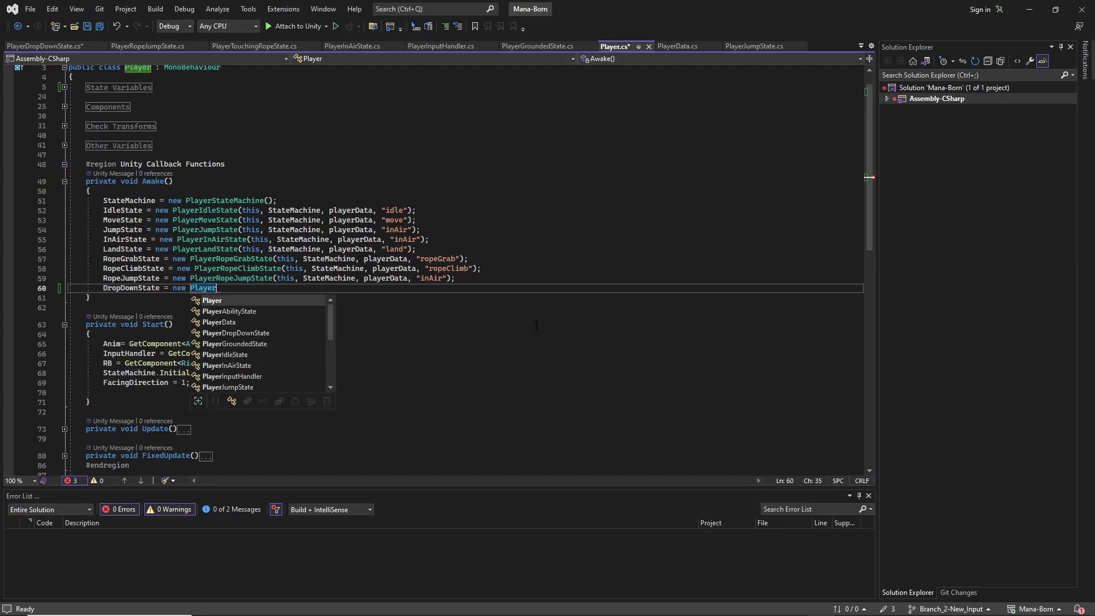
type("DropDownState")
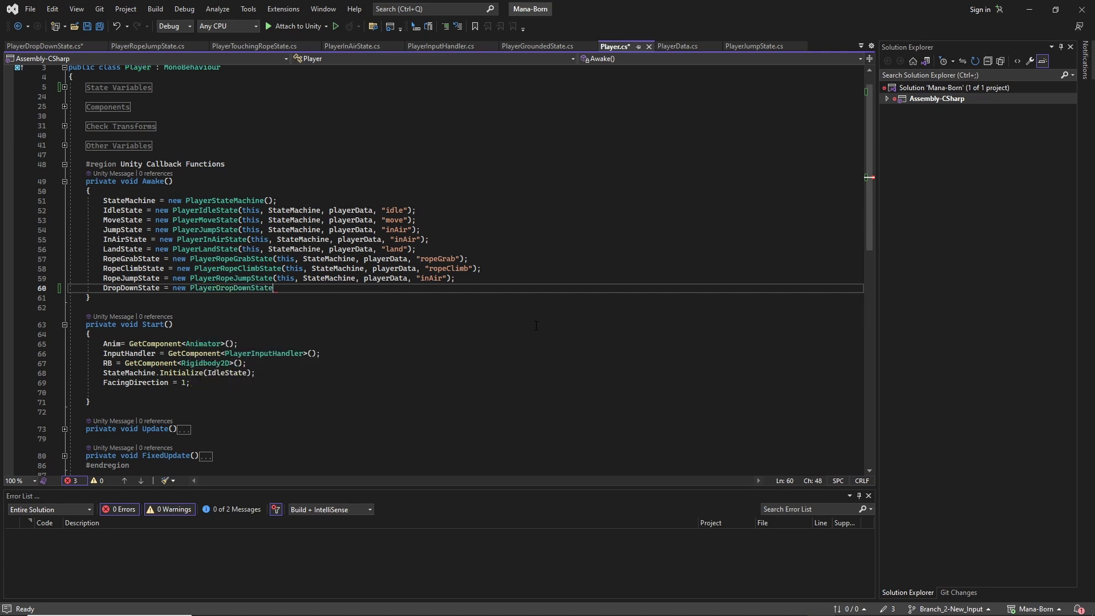
type("(this")
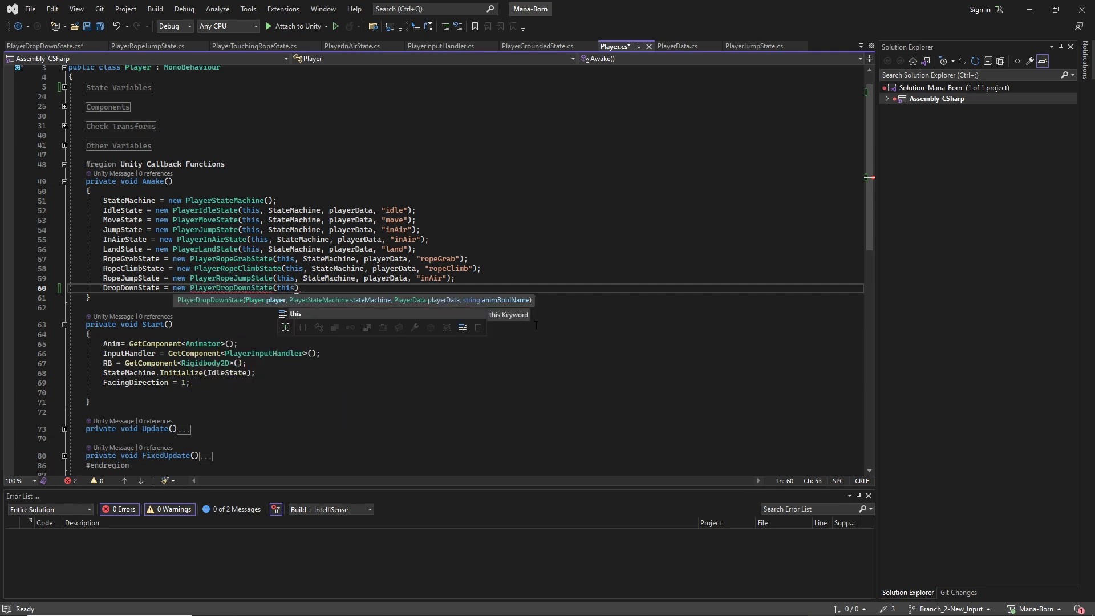
type(", St")
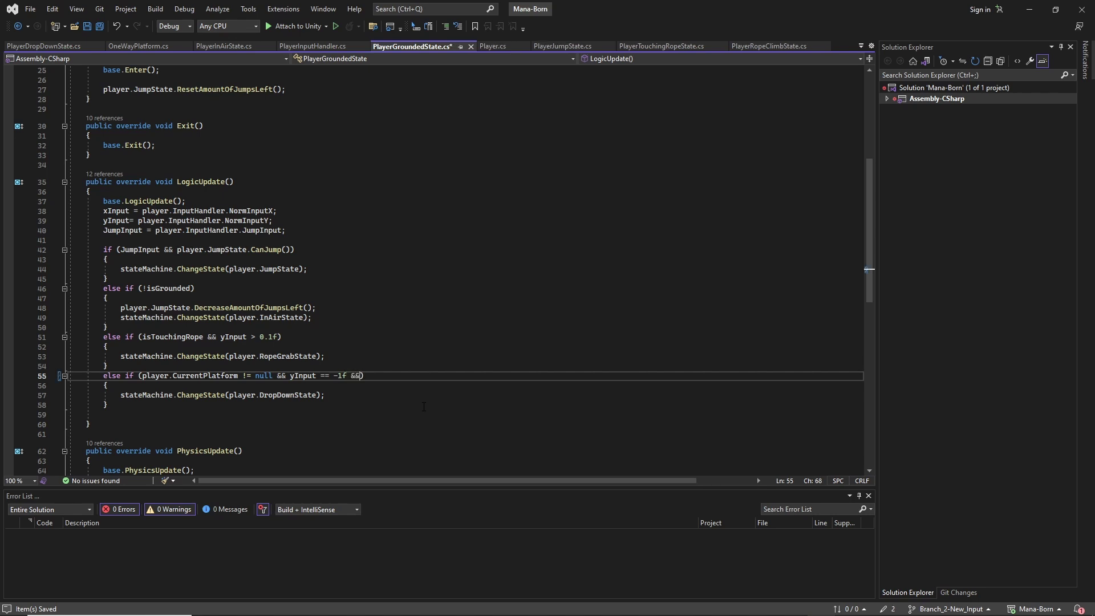
type("&& JumpInput")
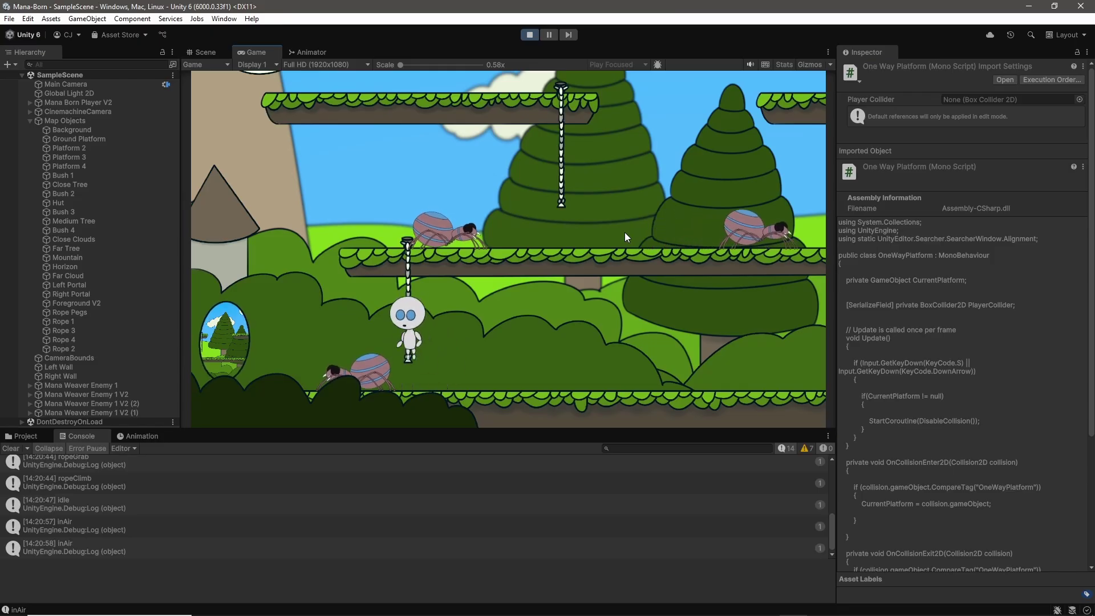
Climb the rope, leap onto the middle platform, and drop down through it.
key("w")
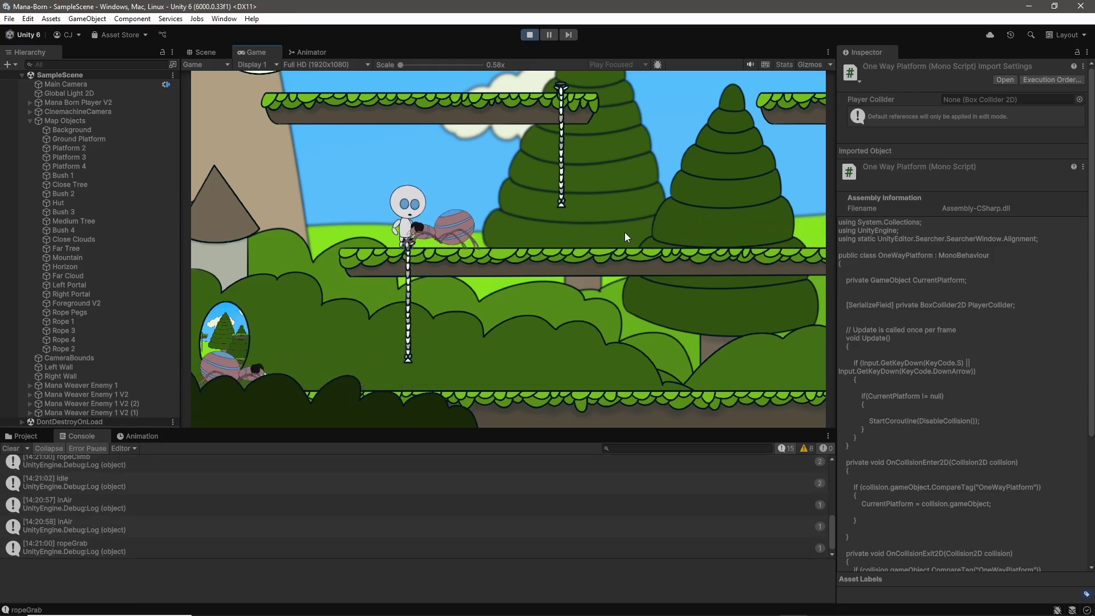
key("space")
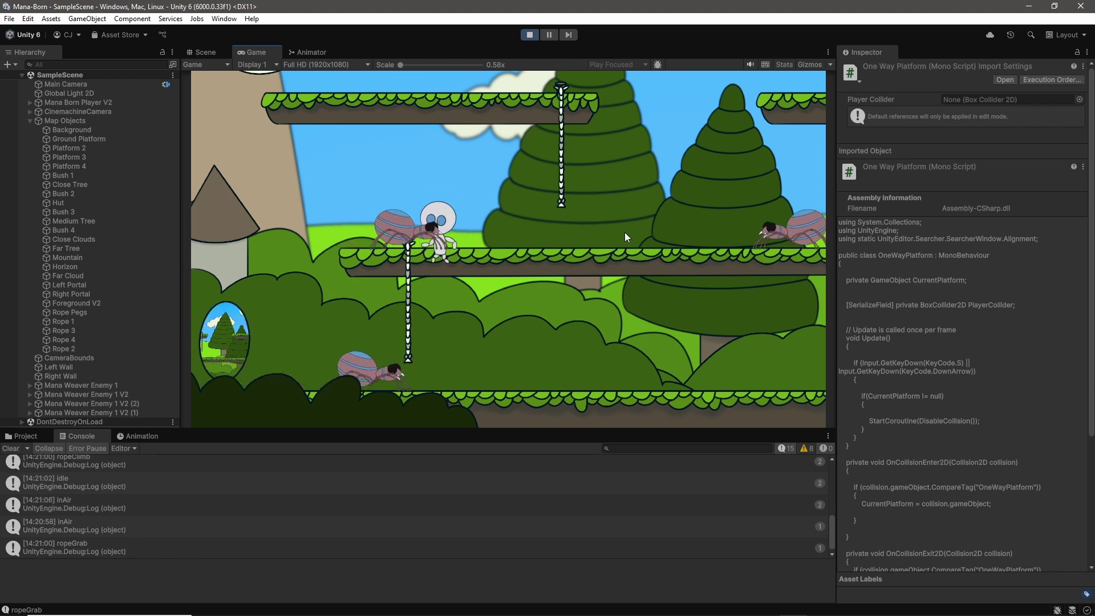
key("s")
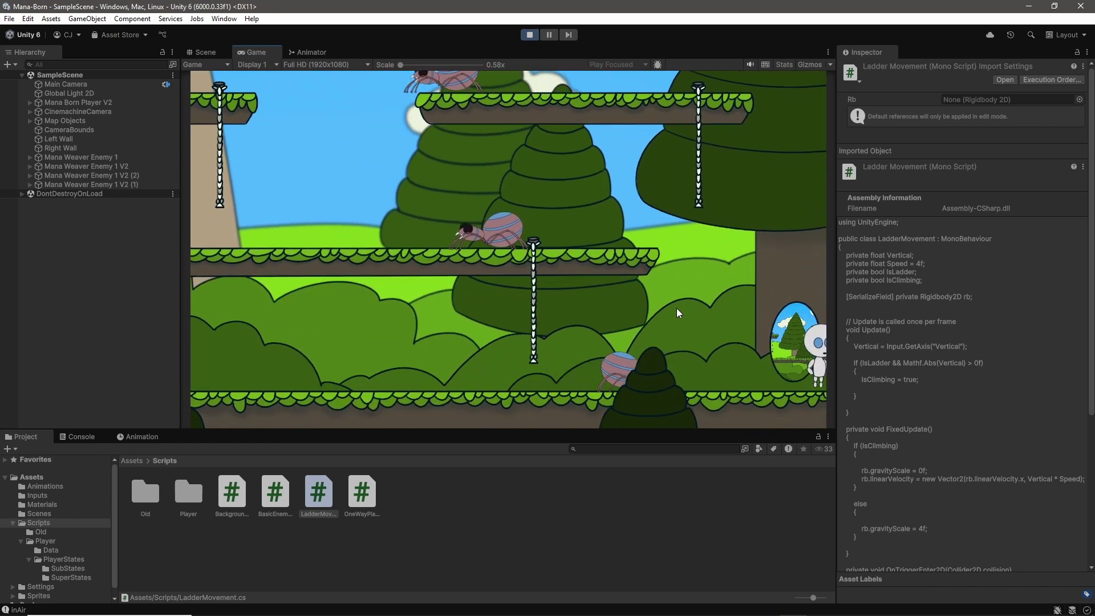
Jump left onto the middle platform beside a spider, then drop down and jump right.
key("a")
key("space")
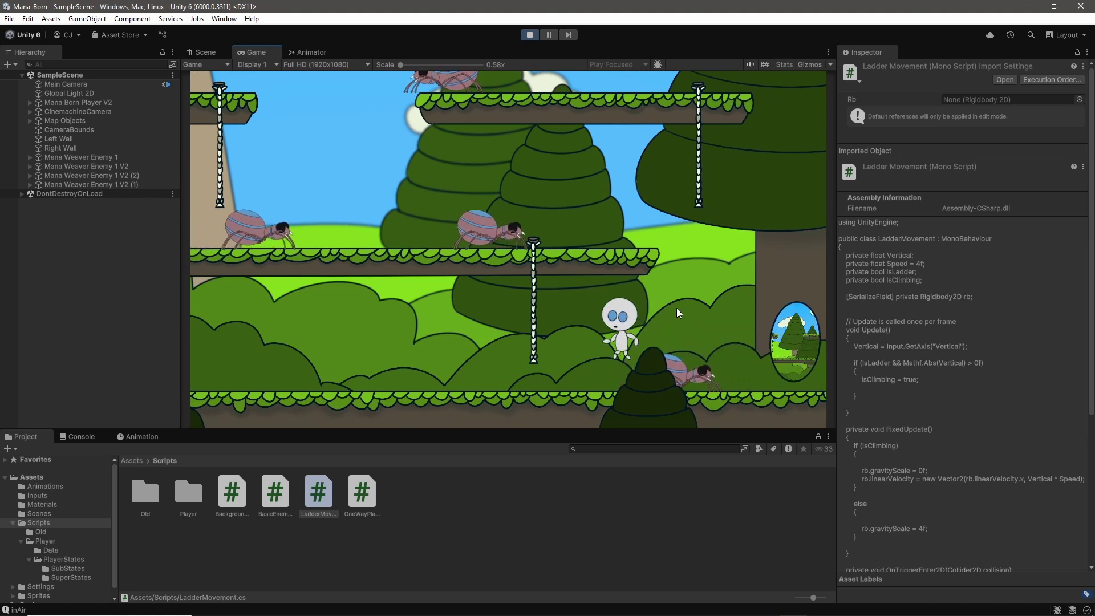
key("space")
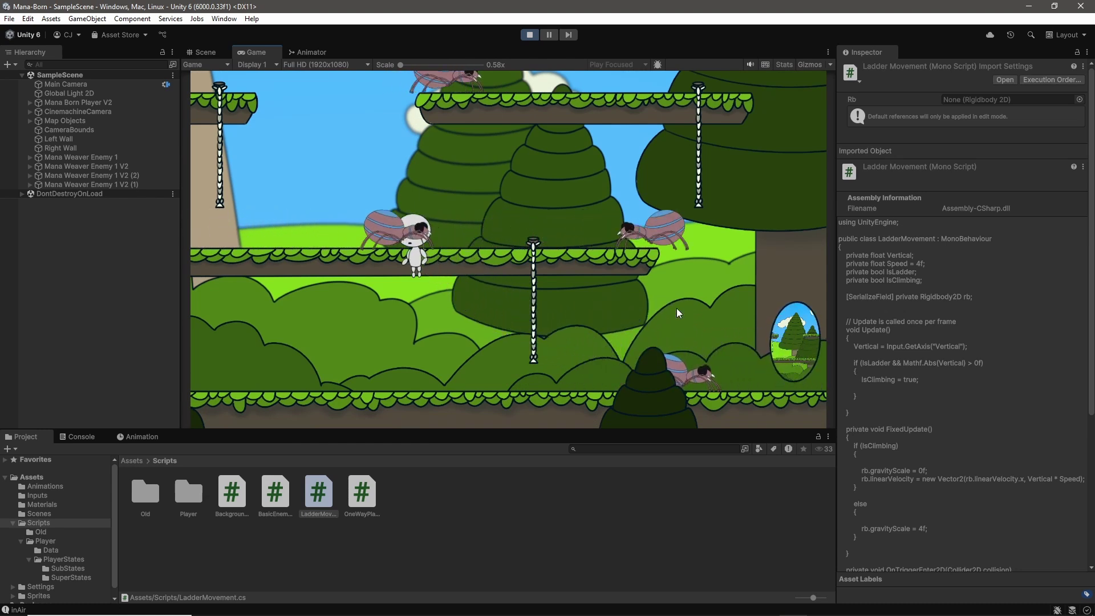
key("s")
key("d")
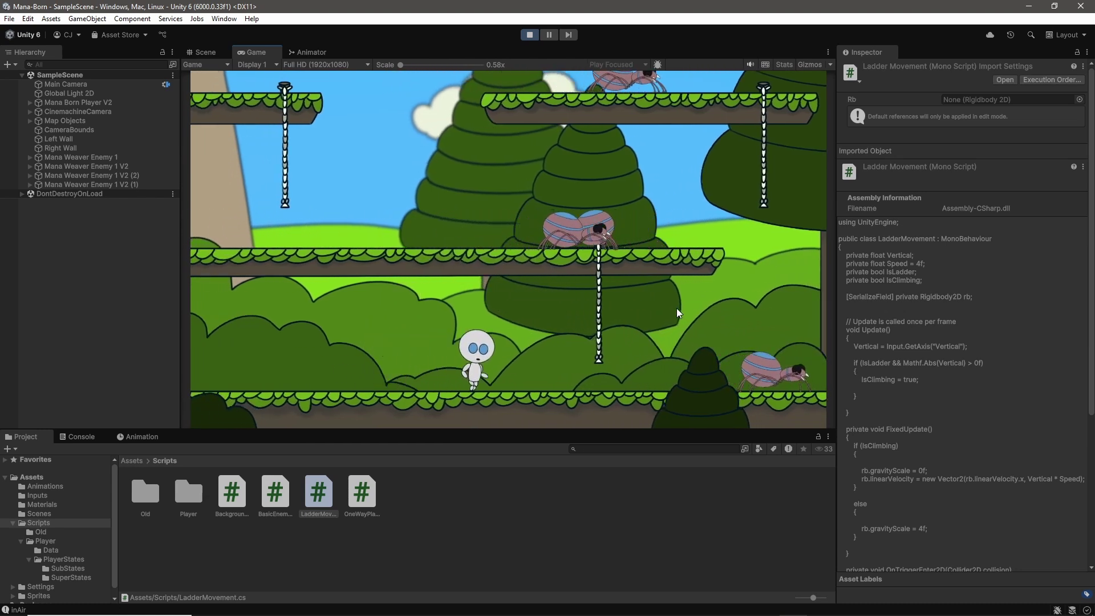
key("space")
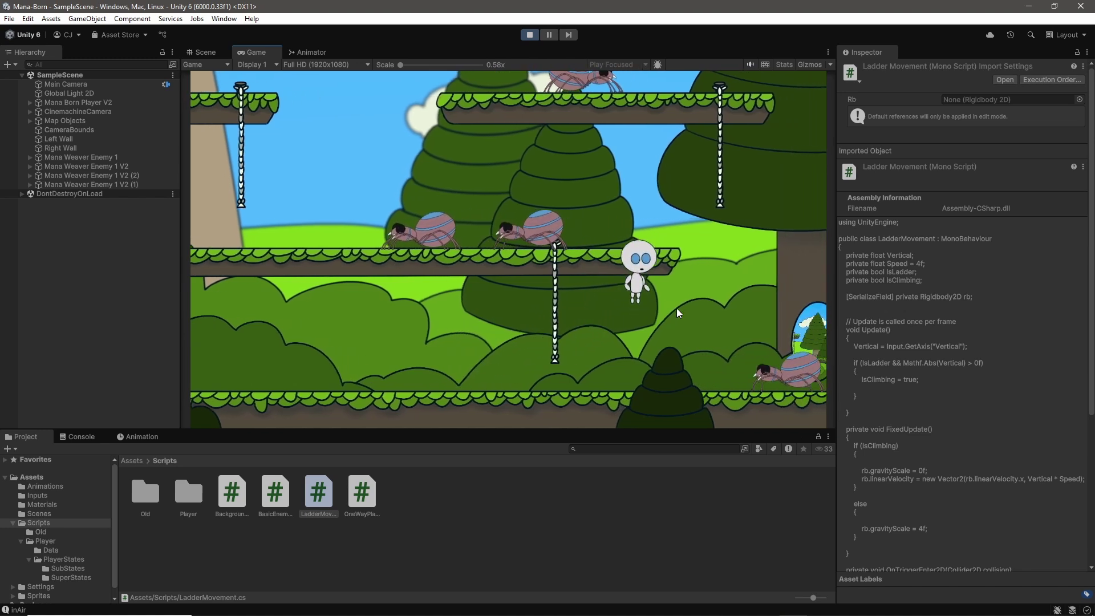
Jump back up to the middle platform and walk off its left end.
key("a")
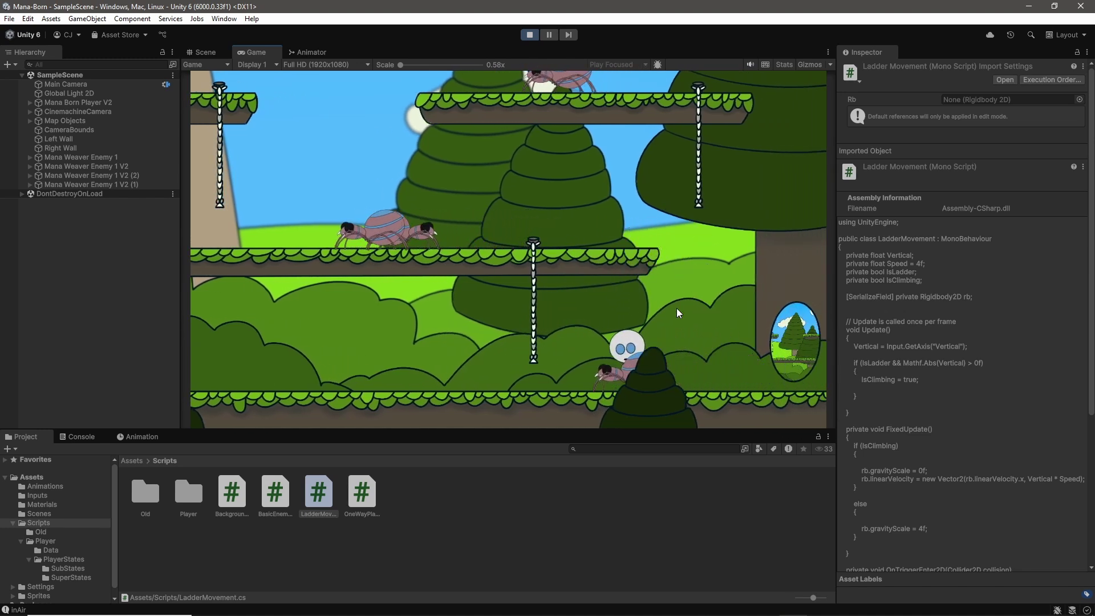
key("space")
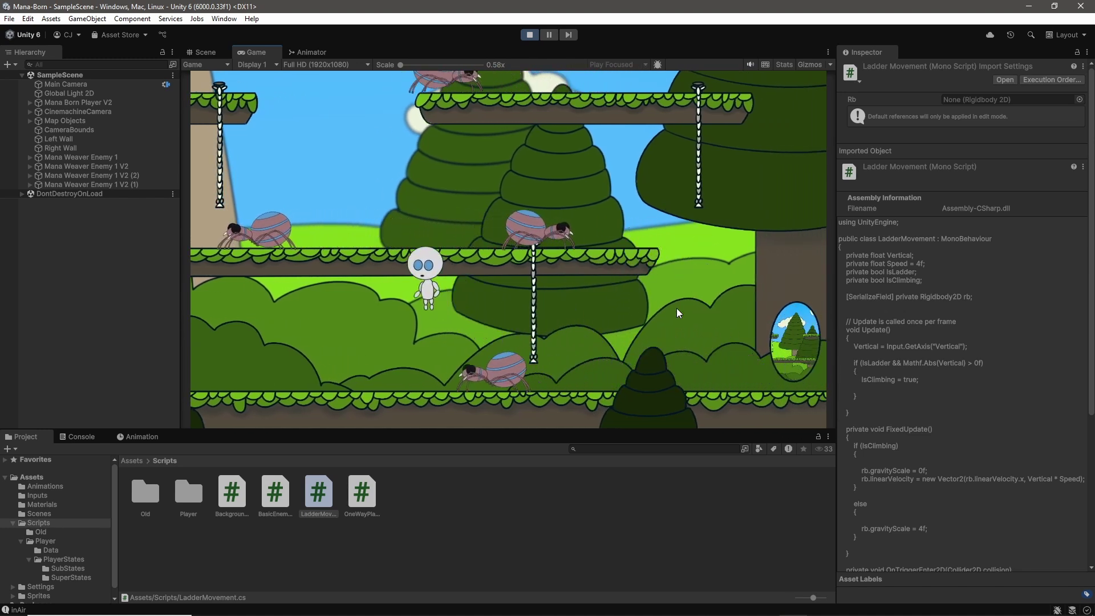
key("a")
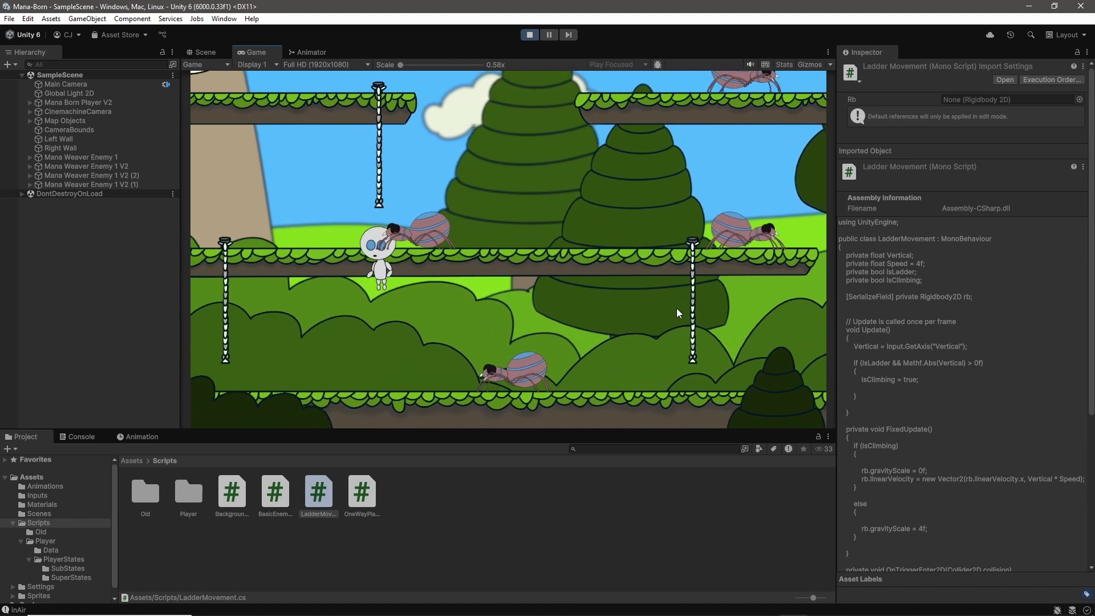
key("a")
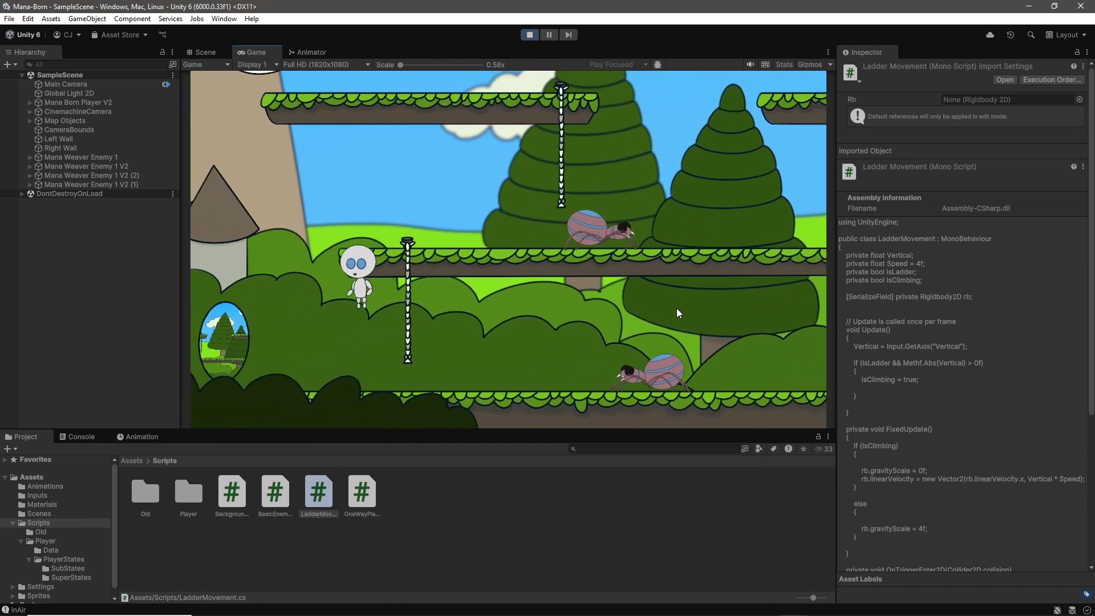
key("a")
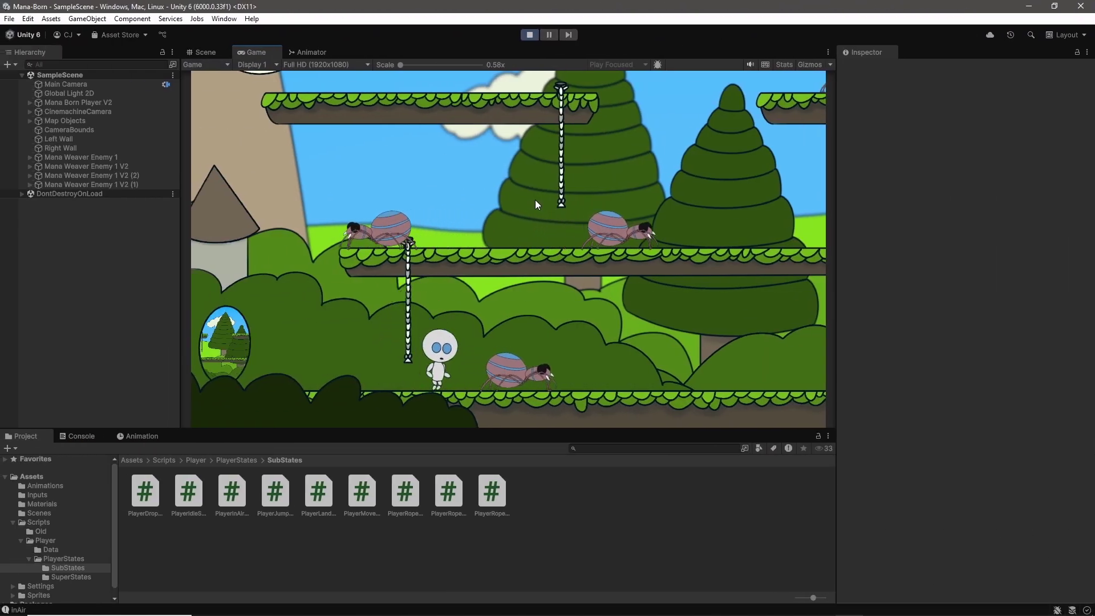
Jump onto the ropes, climb them, and leap off to the left and right.
key("a")
key("space")
key("space")
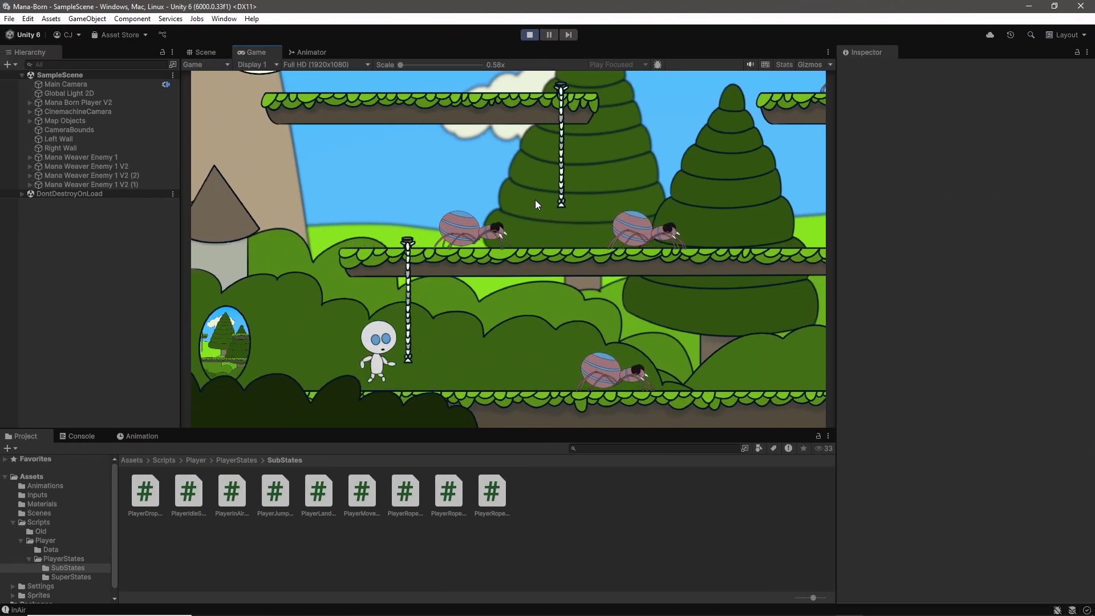
key("d")
key("w")
key("space")
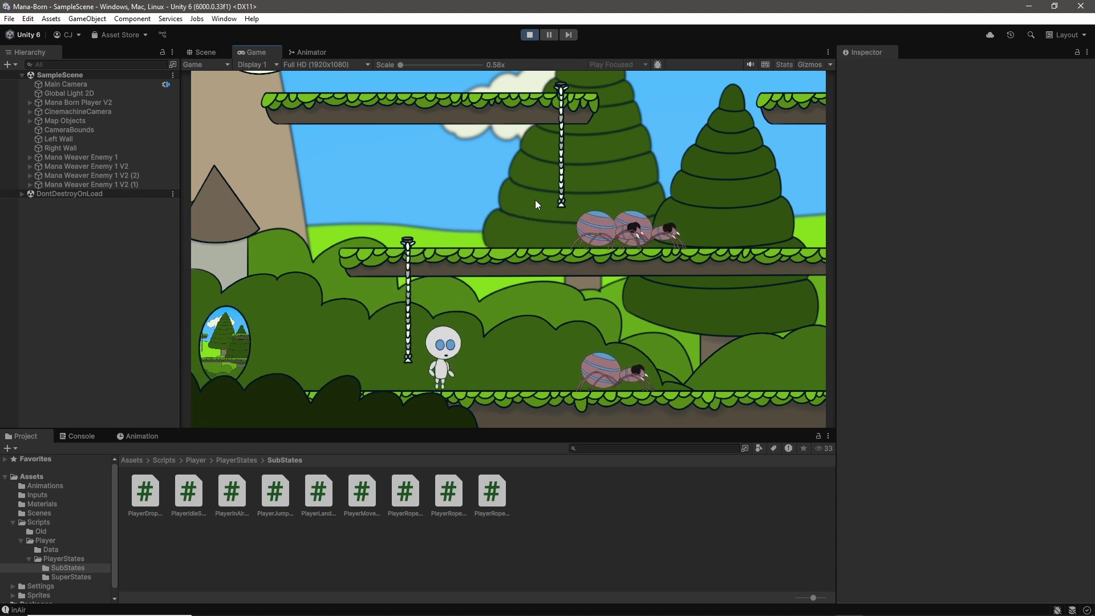
key("a")
key("w")
key("space")
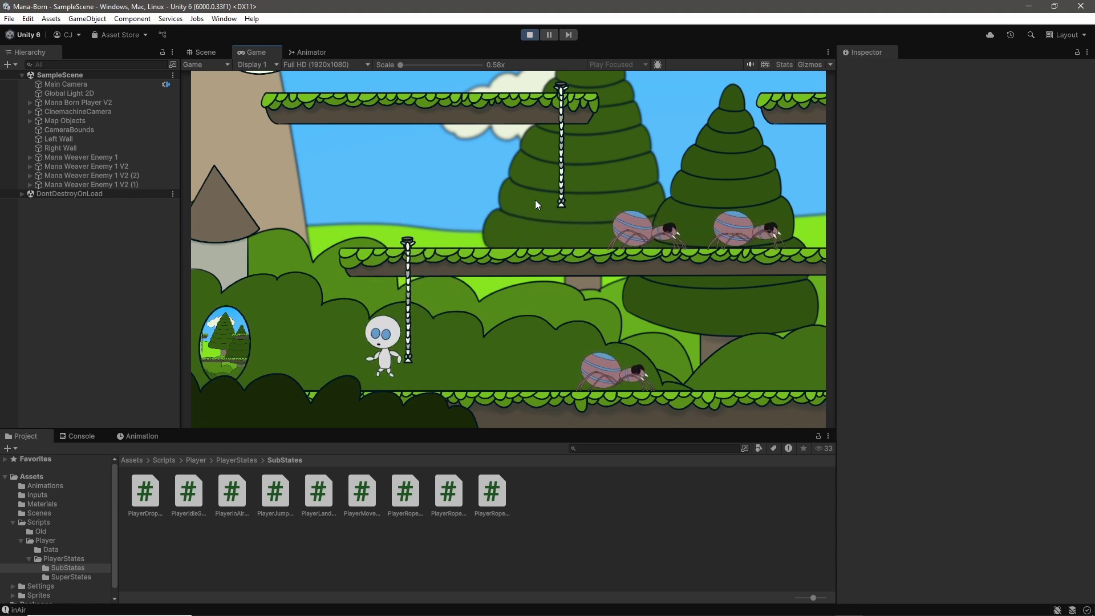
Climb the lower rope onto the middle platform, drop through it, then climb again.
key("d")
key("w")
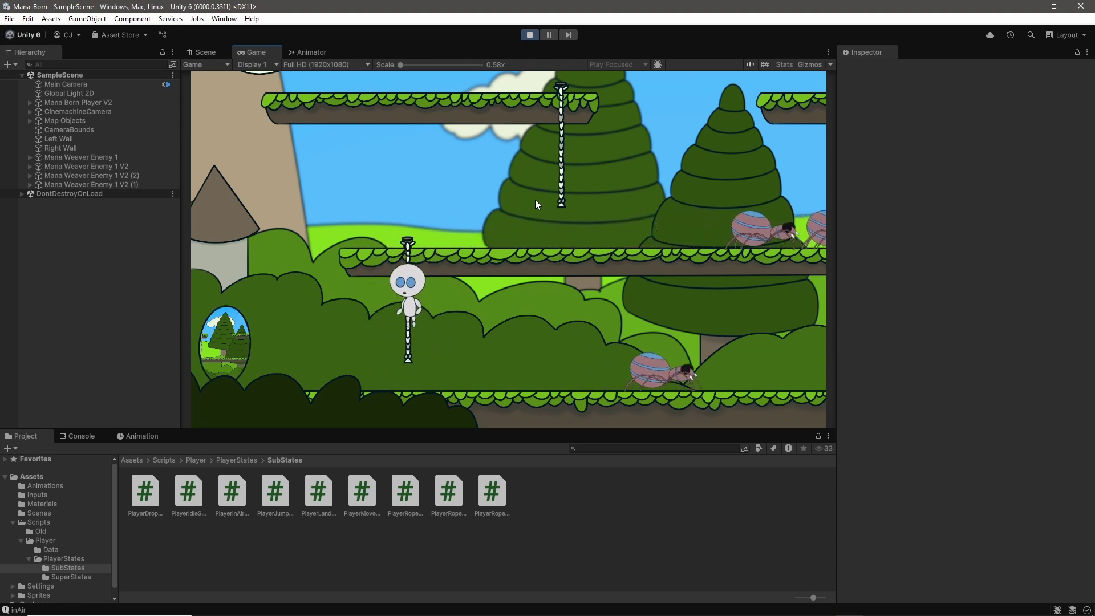
key("a")
key("d")
key("a")
key("a")
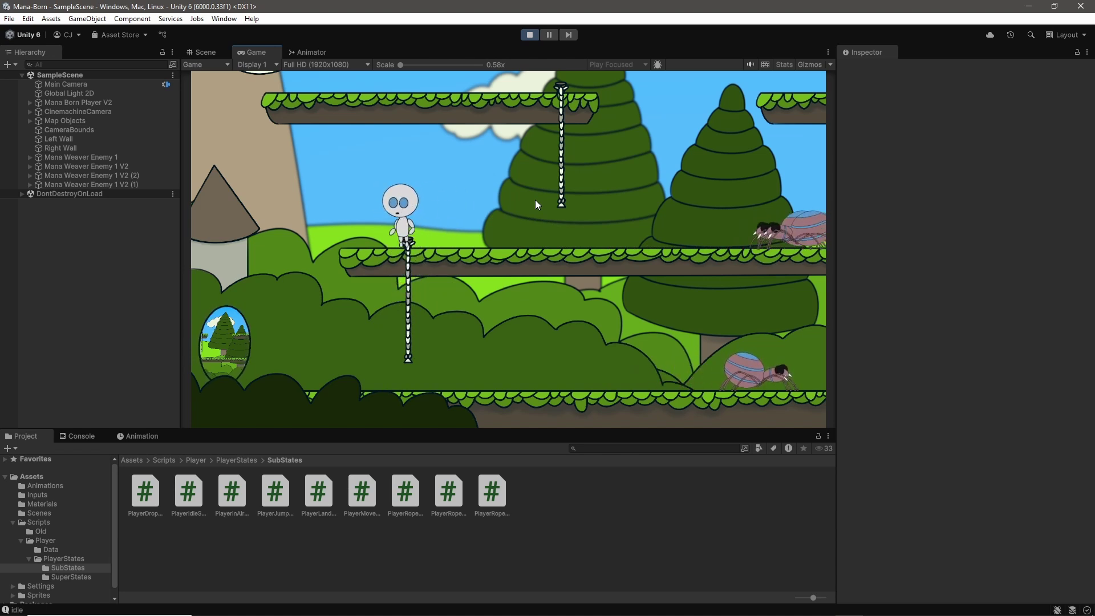
key("d")
key("s")
key("a")
key("w")
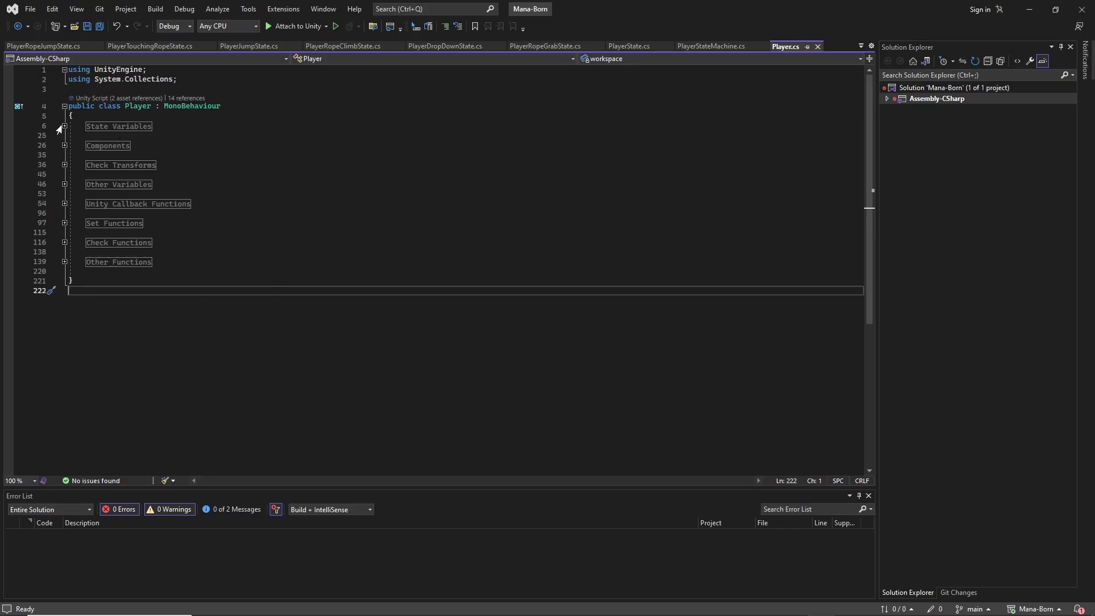
Expand the State Variables, Components and Check Transforms regions in Player.cs.
left_click(65, 126)
scroll(155, 220, "down", 4)
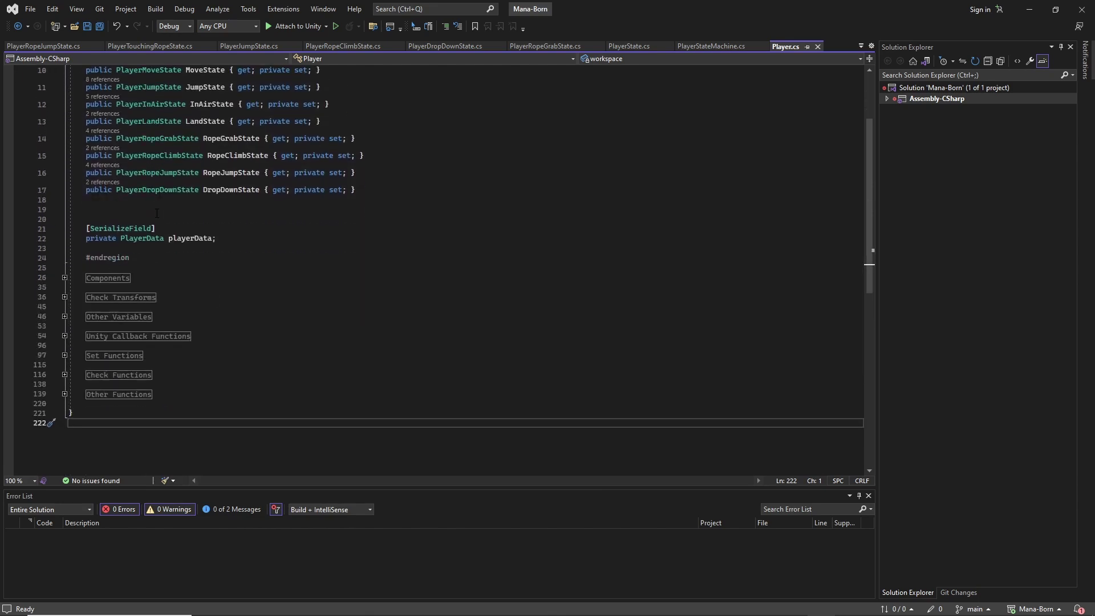
left_click(64, 248)
scroll(144, 258, "down", 4)
left_click(65, 266)
scroll(116, 285, "down", 3)
Expand the Other Variables, Unity Callback Functions, Set Functions and Check Functions regions.
left_click(65, 276)
scroll(80, 268, "down", 4)
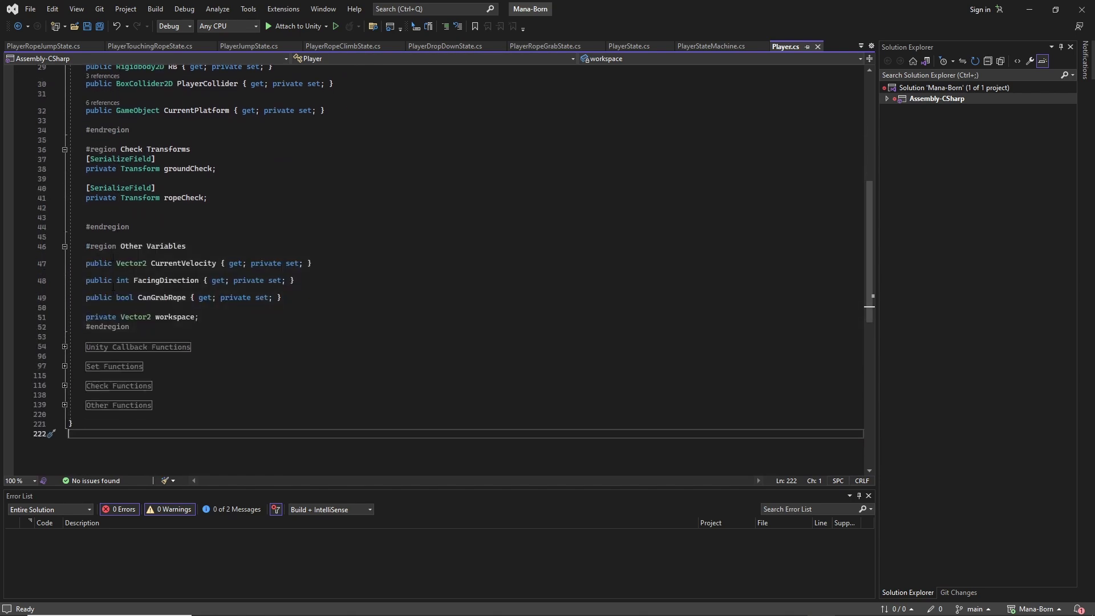
left_click(64, 259)
scroll(120, 295, "down", 10)
scroll(88, 318, "down", 3)
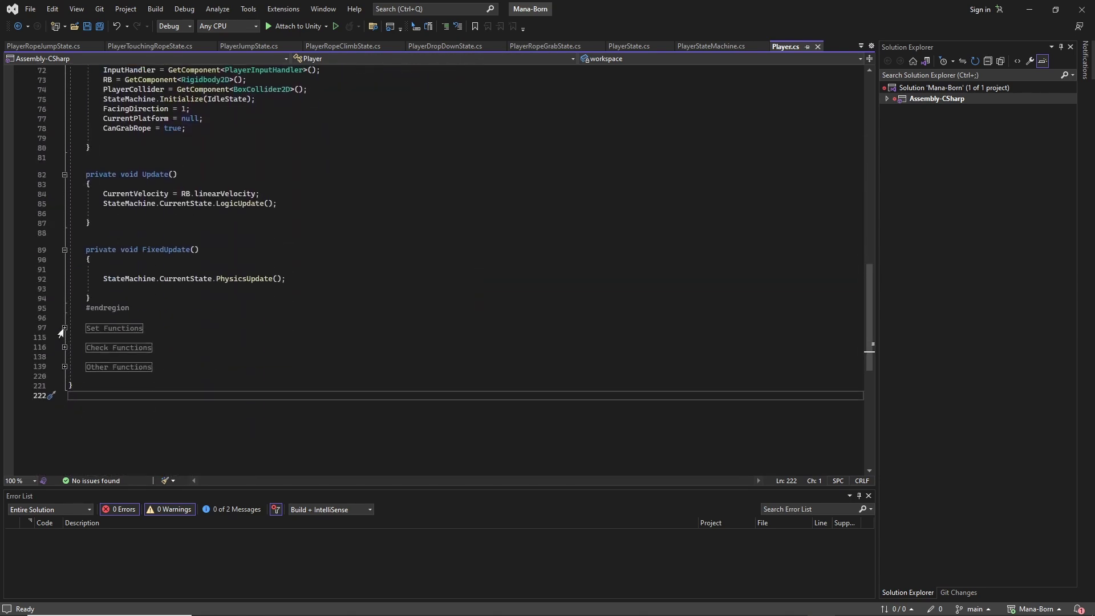
left_click(64, 328)
scroll(79, 333, "down", 3)
left_click(64, 333)
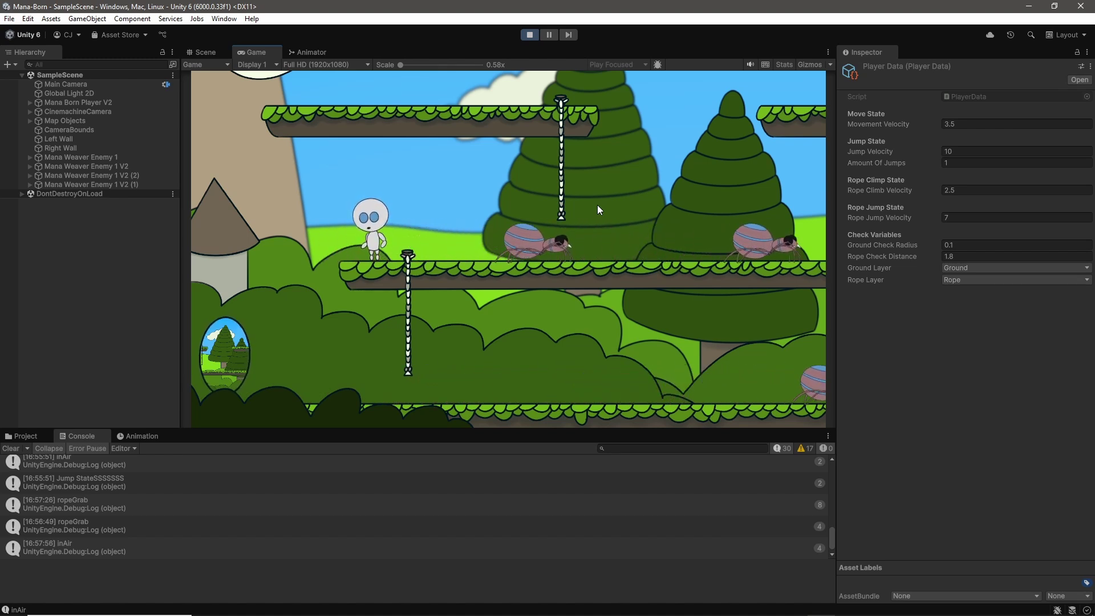
Switch from Unity to the 'GitHub Desktop: Branch Merging' YouTube tutorial in Chrome.
key("alt+Tab")
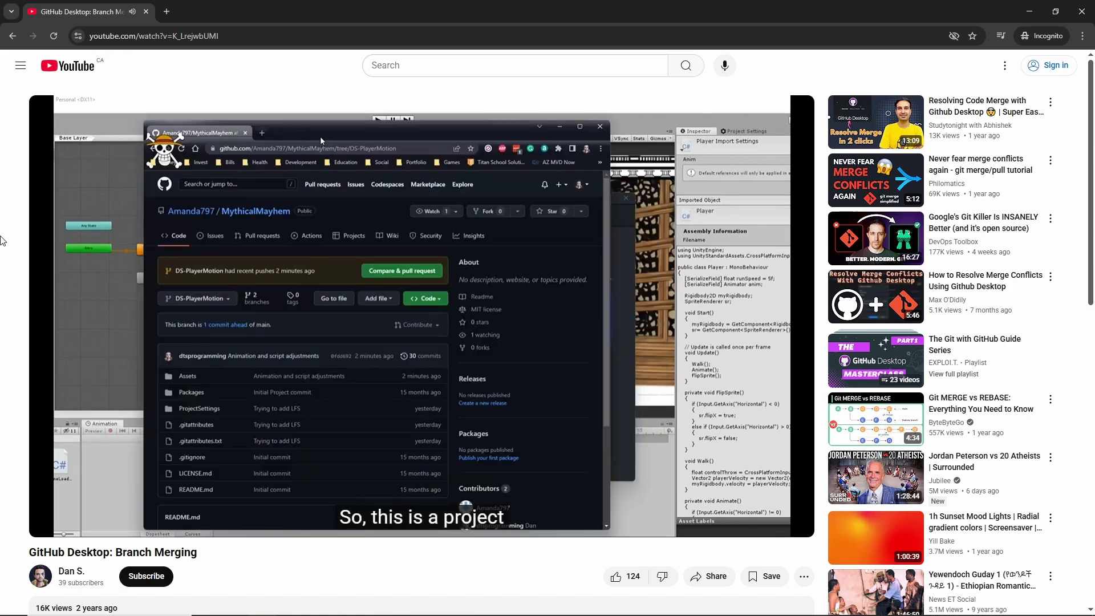
Create a Test-Merge branch, then merge Branch_2-New_Input into main with a merge commit.
type("est-Merge")
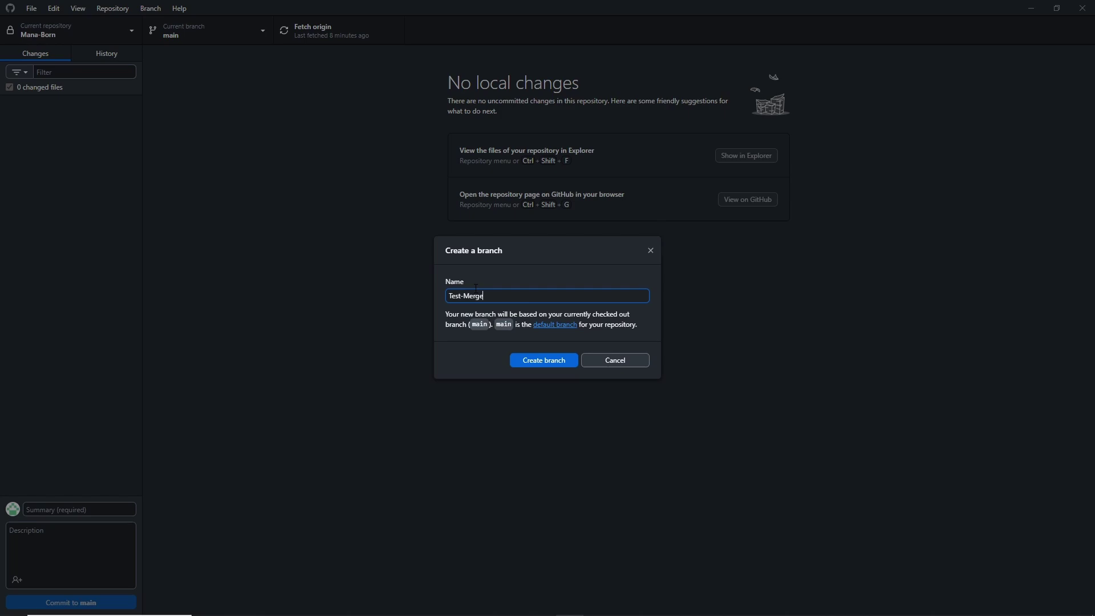
left_click(543, 359)
type("Merges")
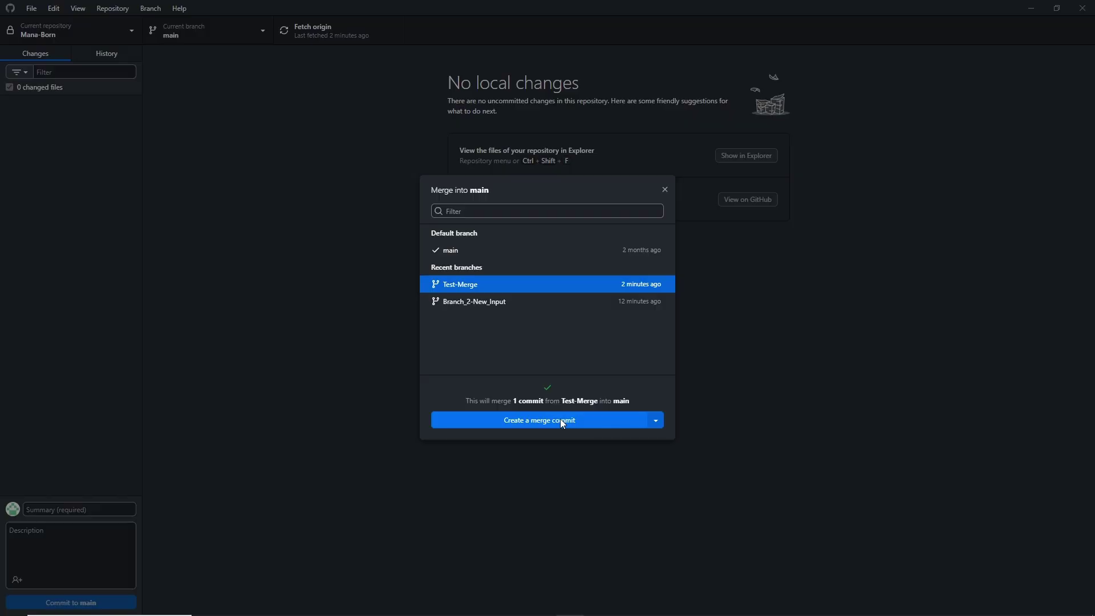
left_click(560, 418)
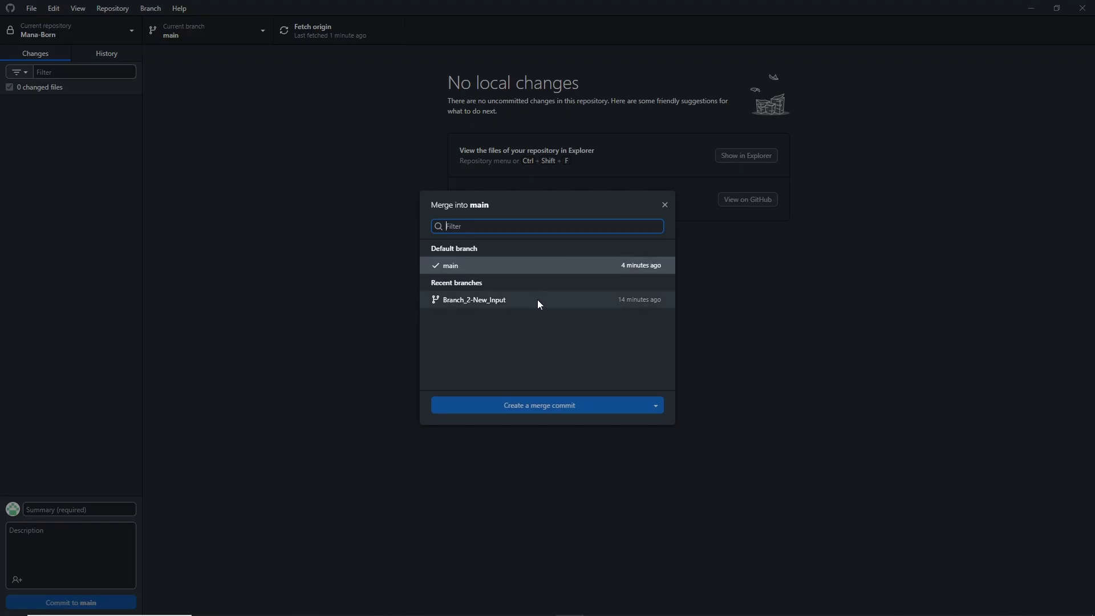
left_click(537, 300)
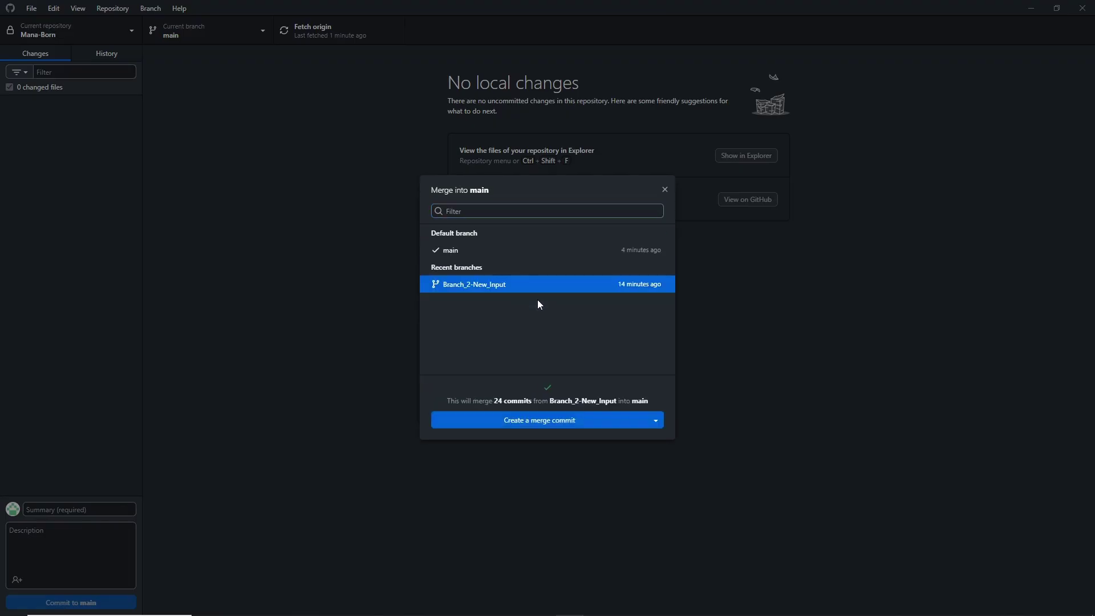
left_click(569, 419)
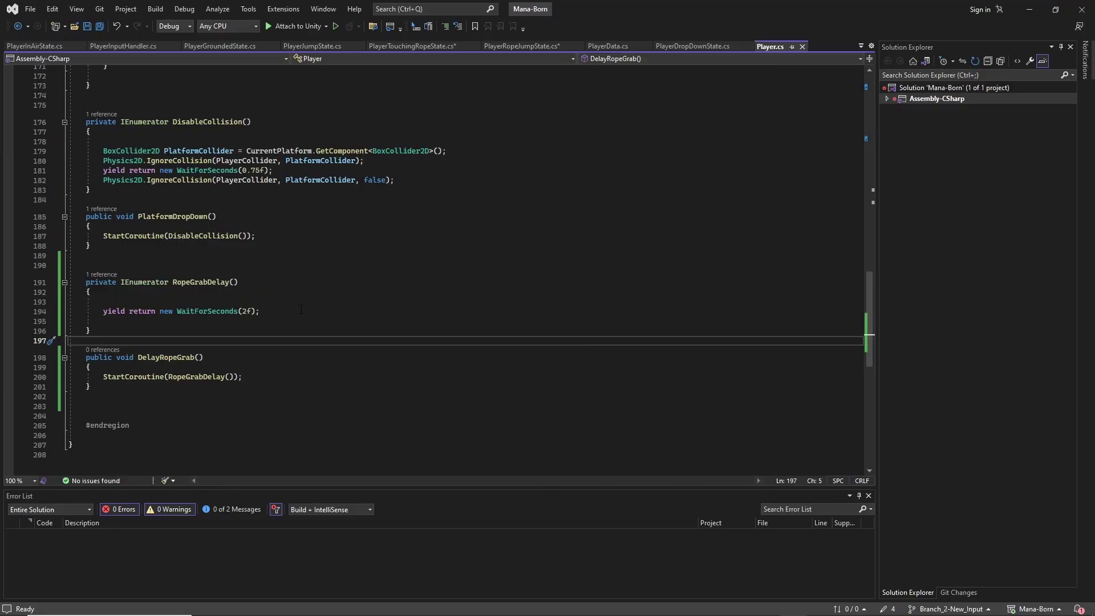
Scroll back up through Player.cs from its end toward the top to review the code.
scroll(288, 322, "up", 5)
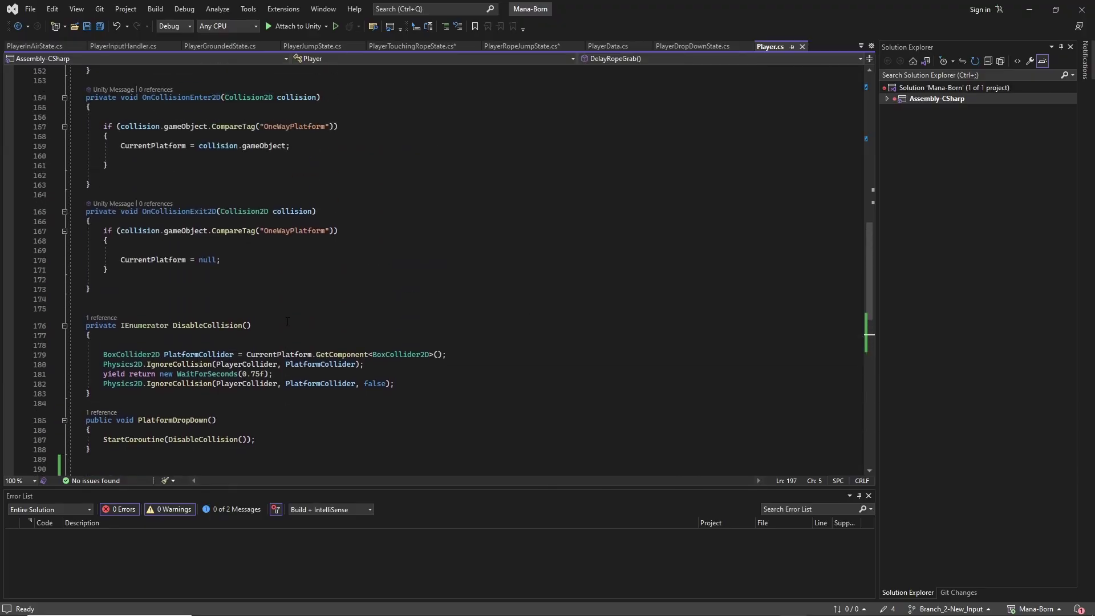
scroll(287, 322, "up", 17)
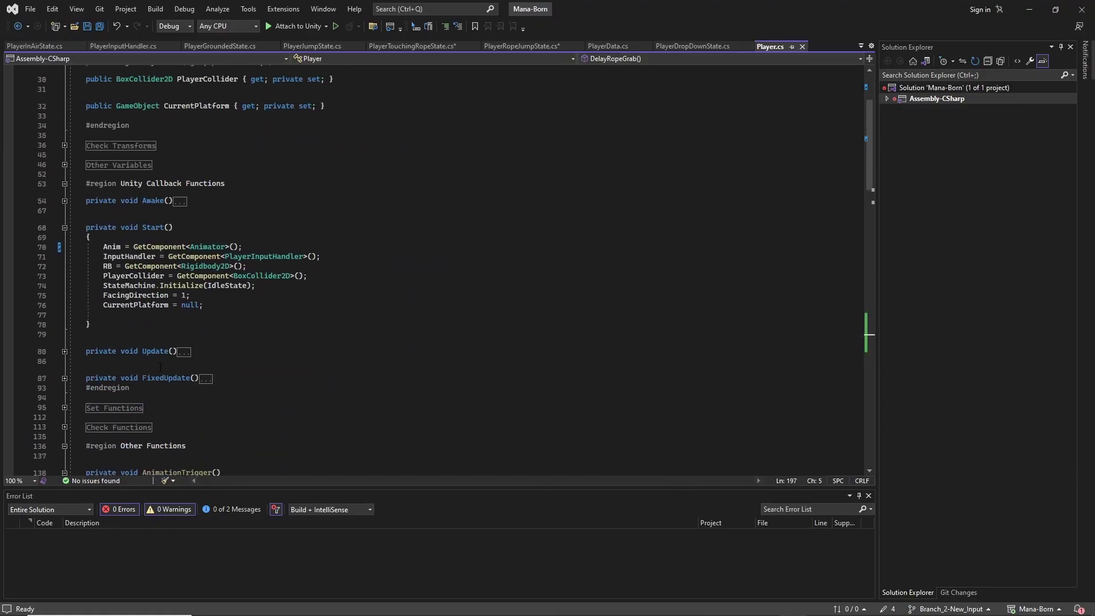
scroll(164, 334, "up", 5)
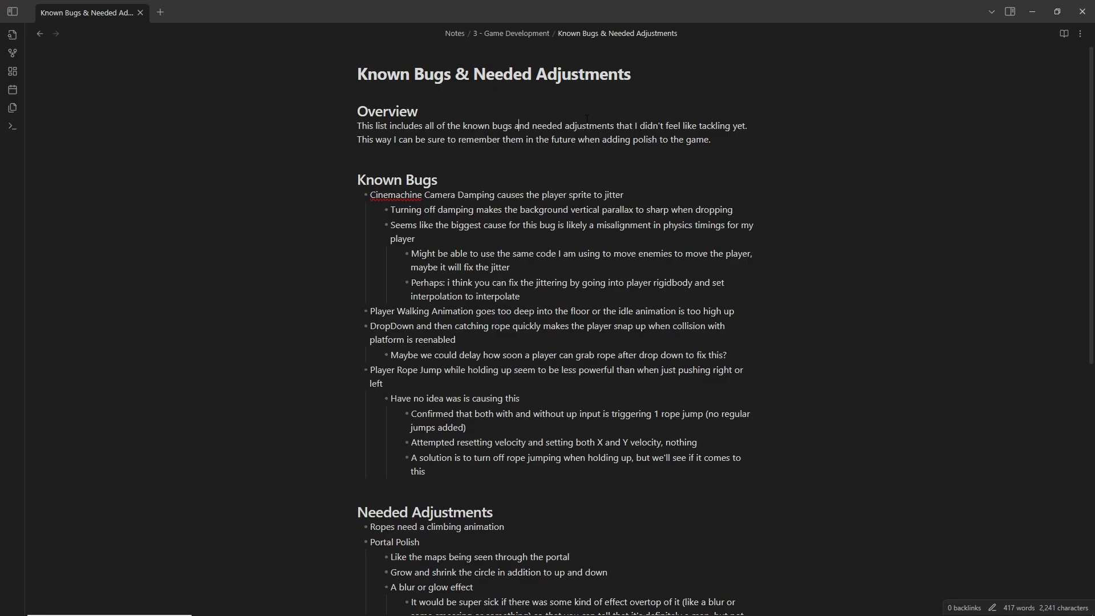
scroll(586, 118, "down", 5)
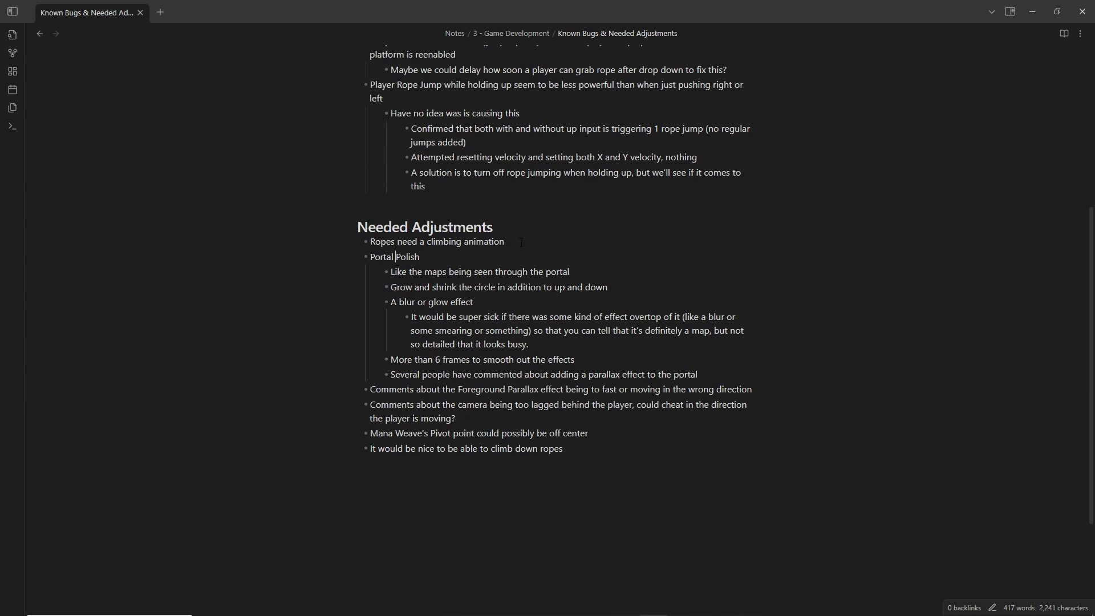
left_click_drag(520, 242, 436, 242)
left_click(391, 242)
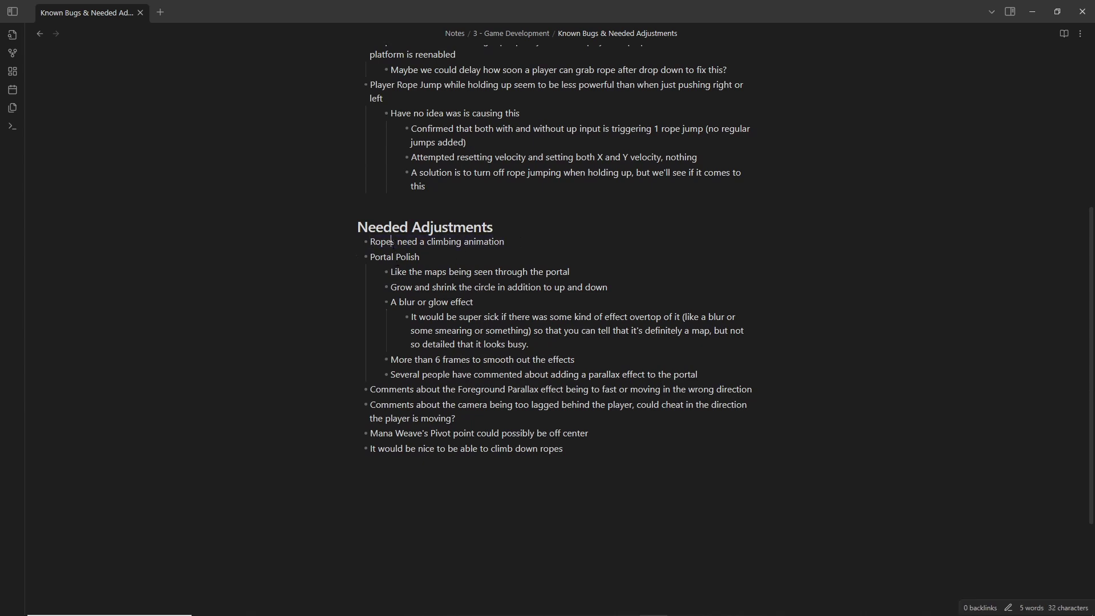
left_click_drag(370, 242, 499, 243)
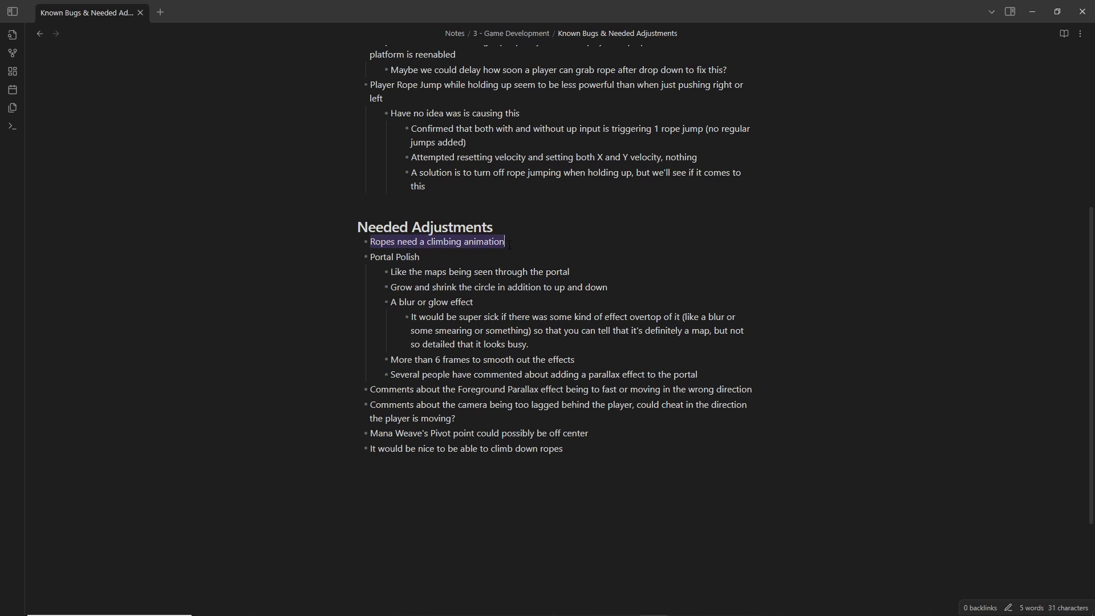
left_click(507, 245)
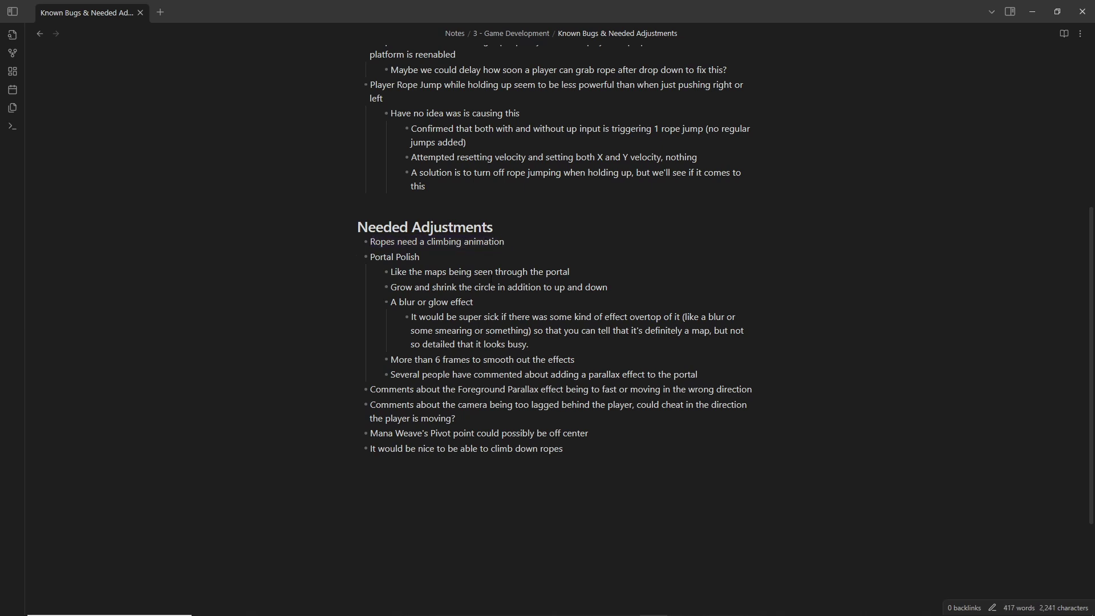
Return to Unity's Scene view and expand the player rig's Solvers group.
key("alt+Tab")
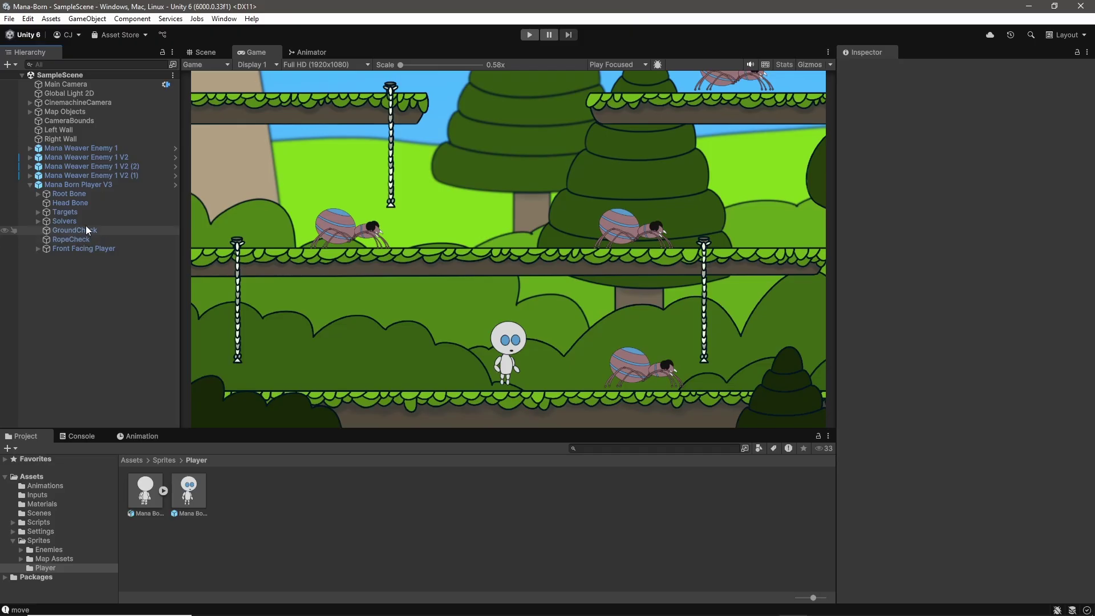
left_click(206, 52)
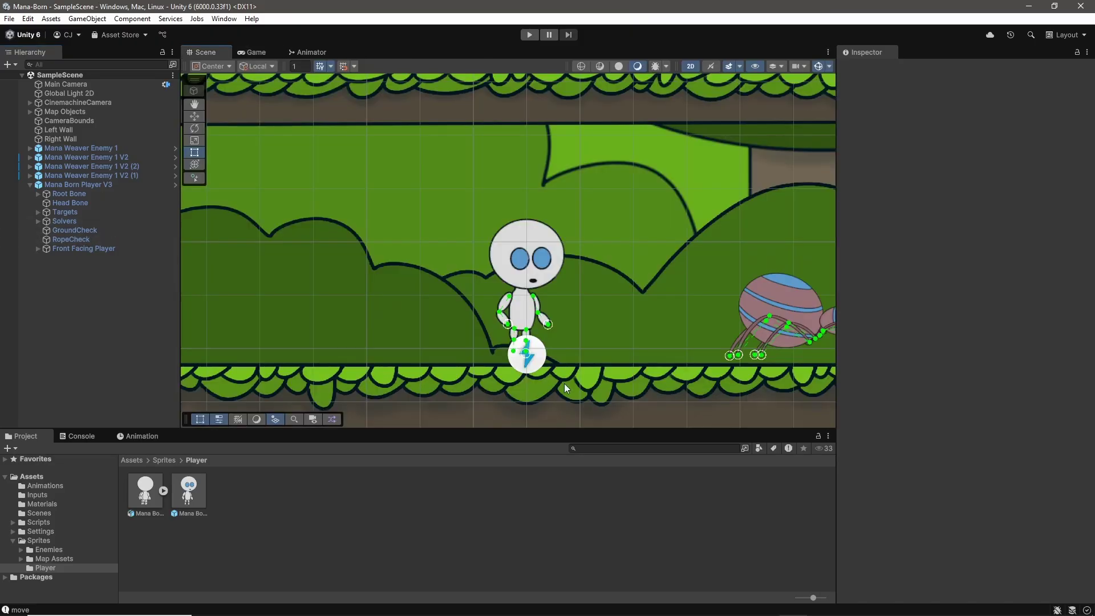
scroll(576, 357, "up", 3)
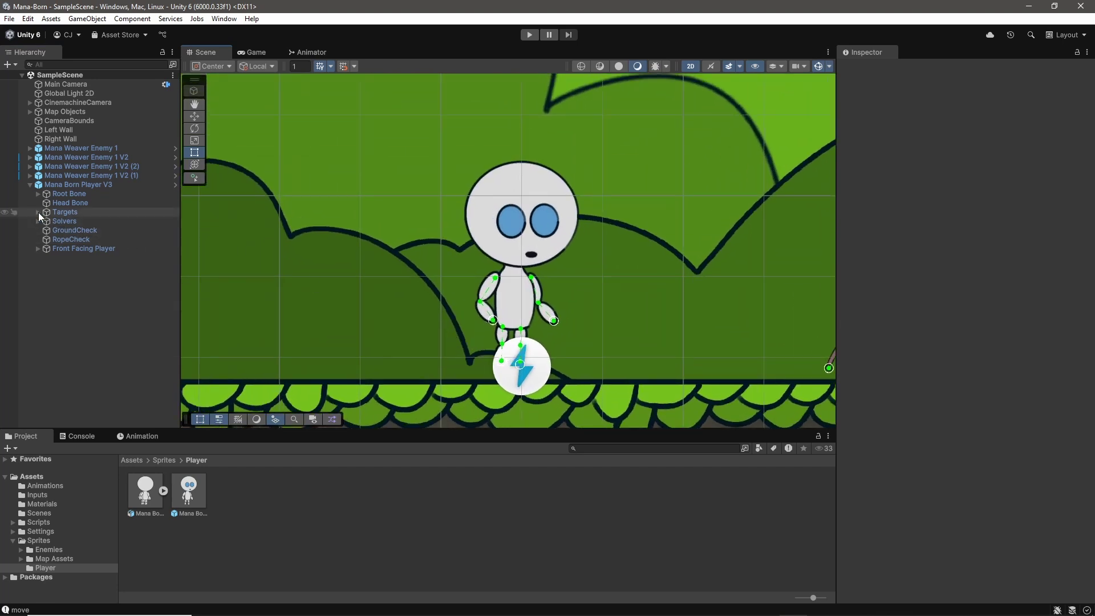
left_click(38, 212)
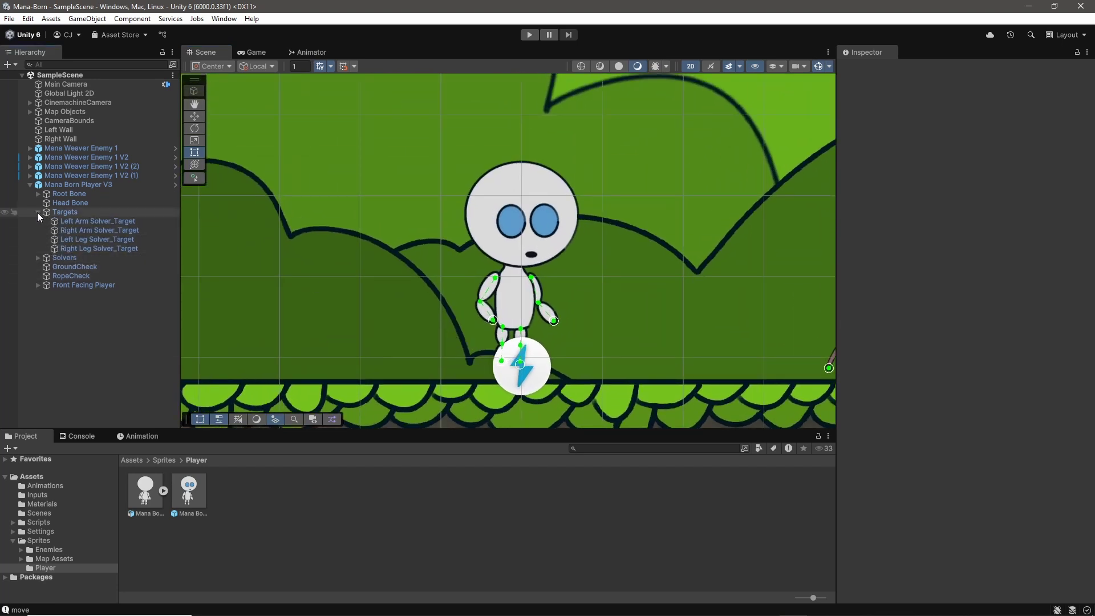
left_click(38, 212)
left_click(38, 222)
Pose the arm IK effectors, raising the right arm and bending the left, checking in Game view.
left_click(107, 259)
left_click_drag(554, 323, 544, 241)
left_click_drag(463, 310, 491, 305)
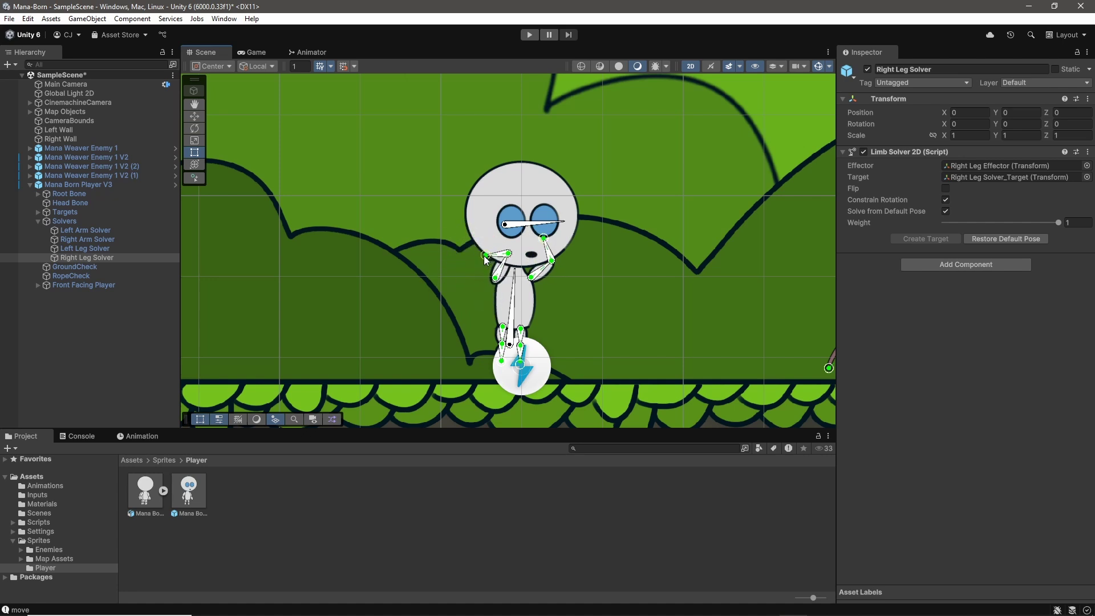
left_click_drag(455, 247, 502, 237)
left_click(255, 53)
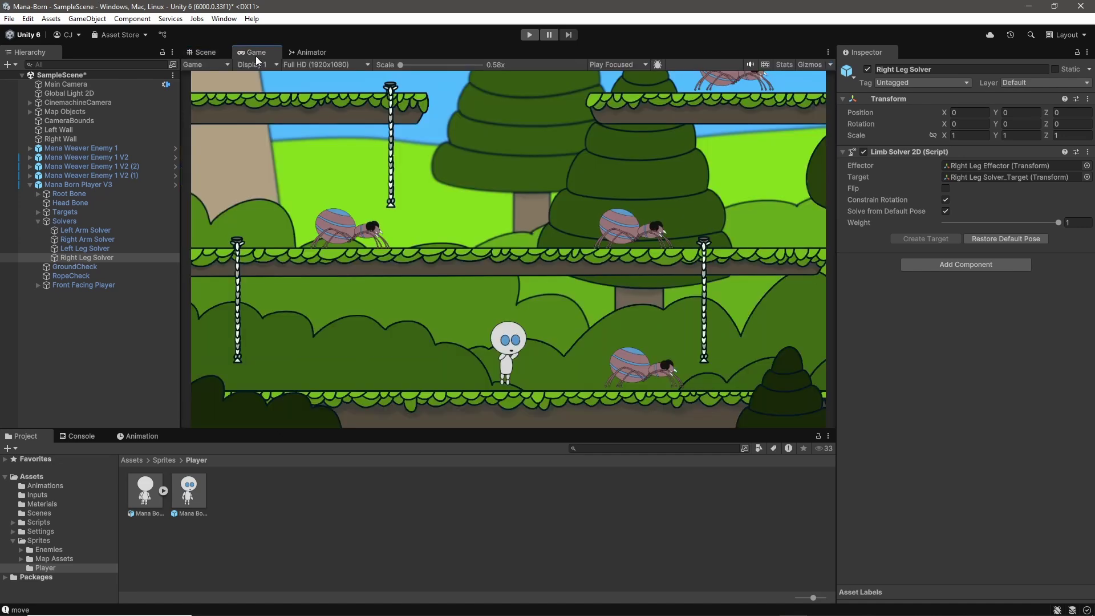
left_click(214, 52)
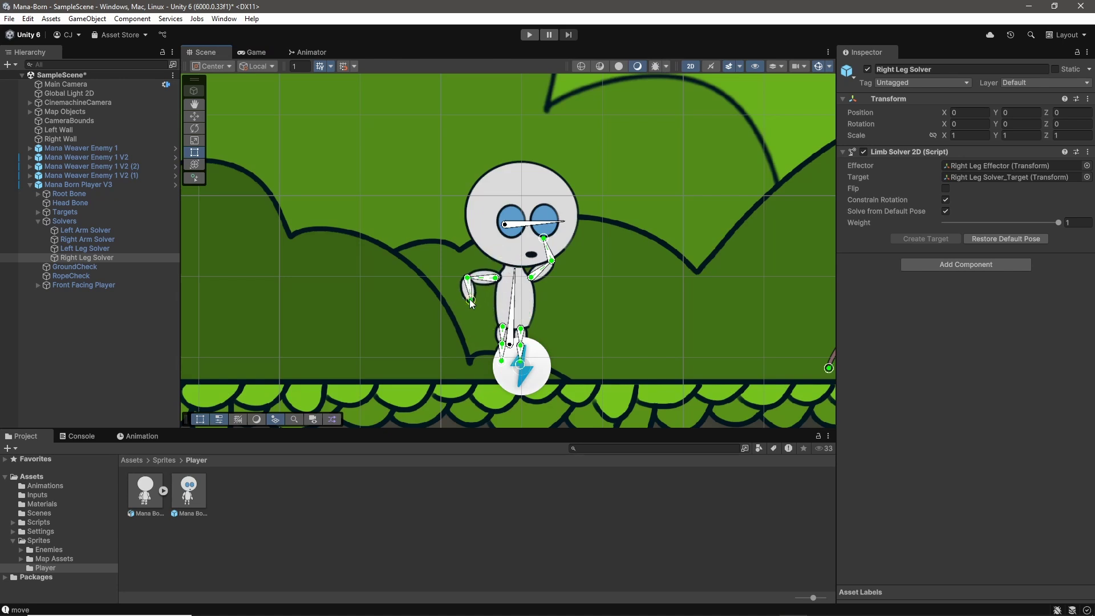
left_click_drag(470, 299, 483, 320)
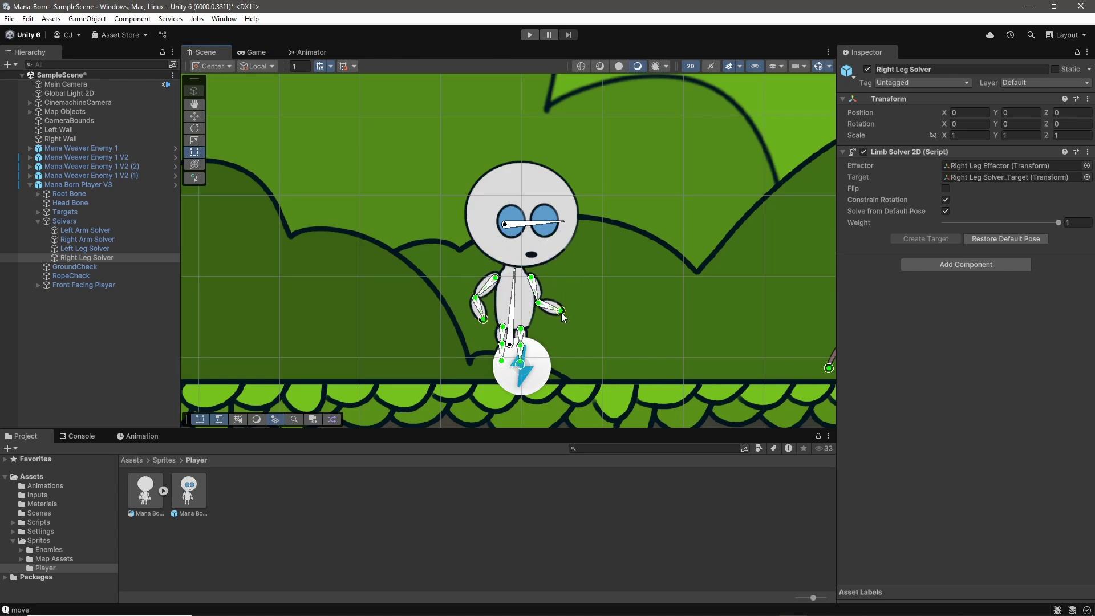
left_click_drag(483, 318, 490, 316)
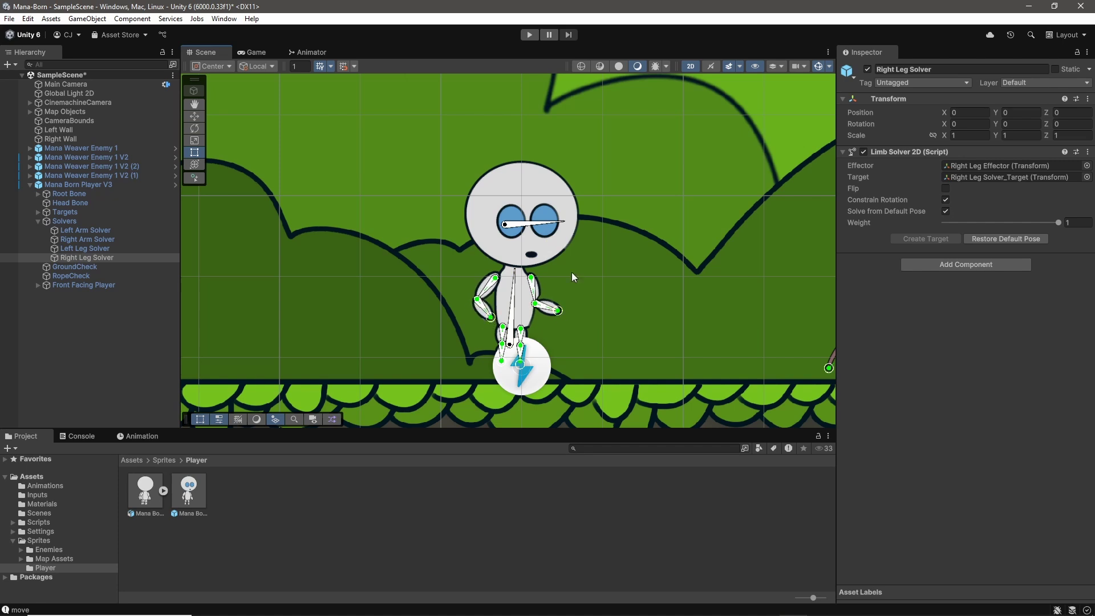
left_click(255, 52)
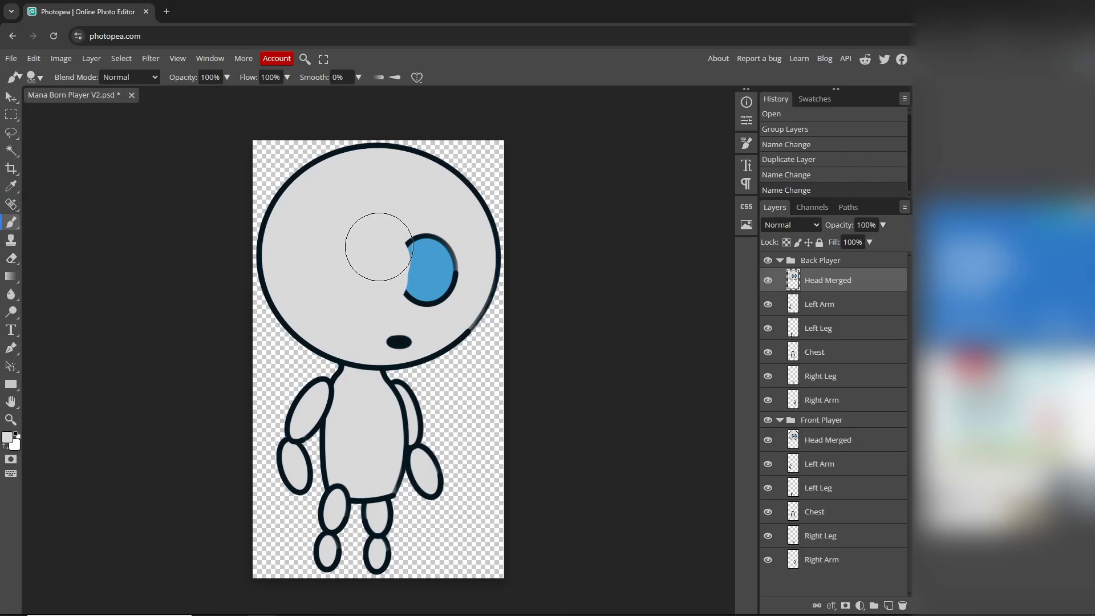
Paint out the eye and mouth on the back-view head sprite in Photopea.
mouse_move(374, 252)
left_mouse_down()
mouse_move(435, 246)
mouse_move(439, 268)
mouse_move(418, 279)
left_mouse_up()
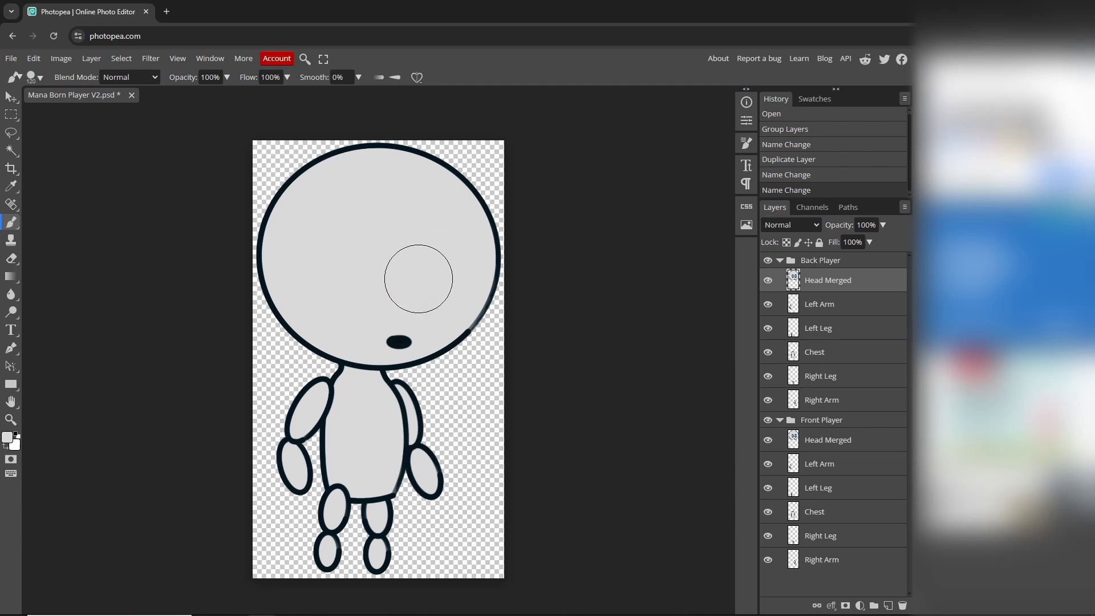
left_click(394, 317)
left_click(396, 308)
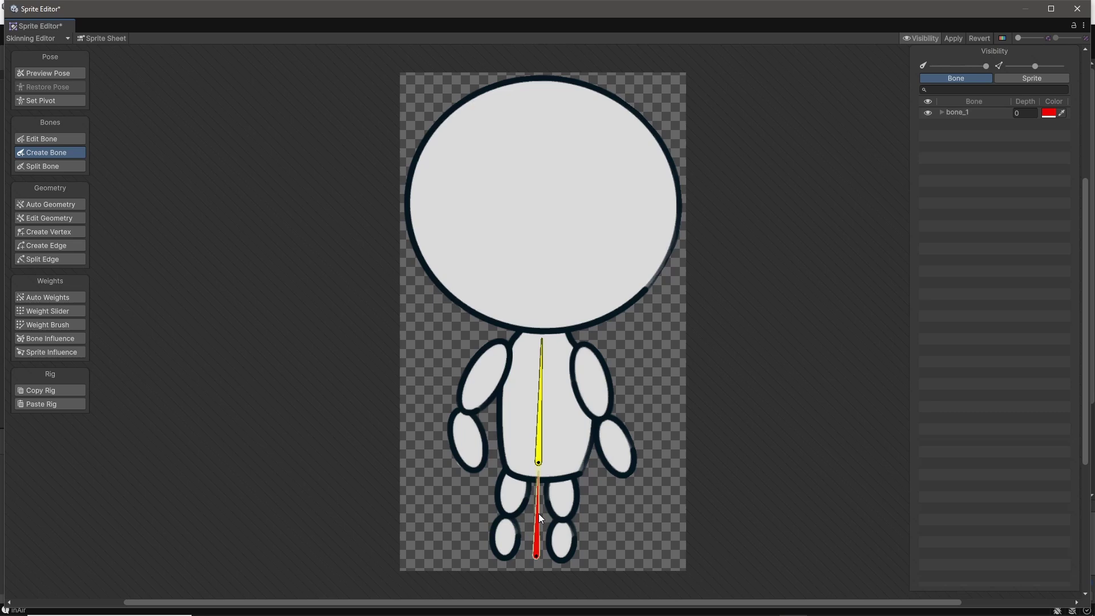
Key raised positions for the back rig's Left and Right Arm Solver_Targets in Rope Grab.
left_click(538, 514)
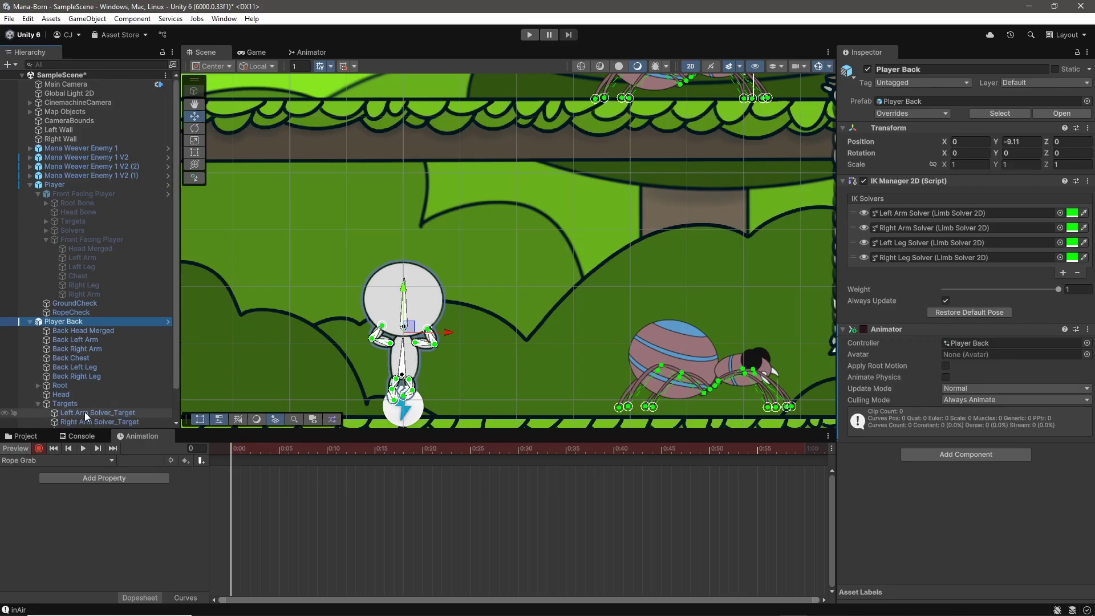
left_click(97, 412)
left_click_drag(389, 341, 404, 324)
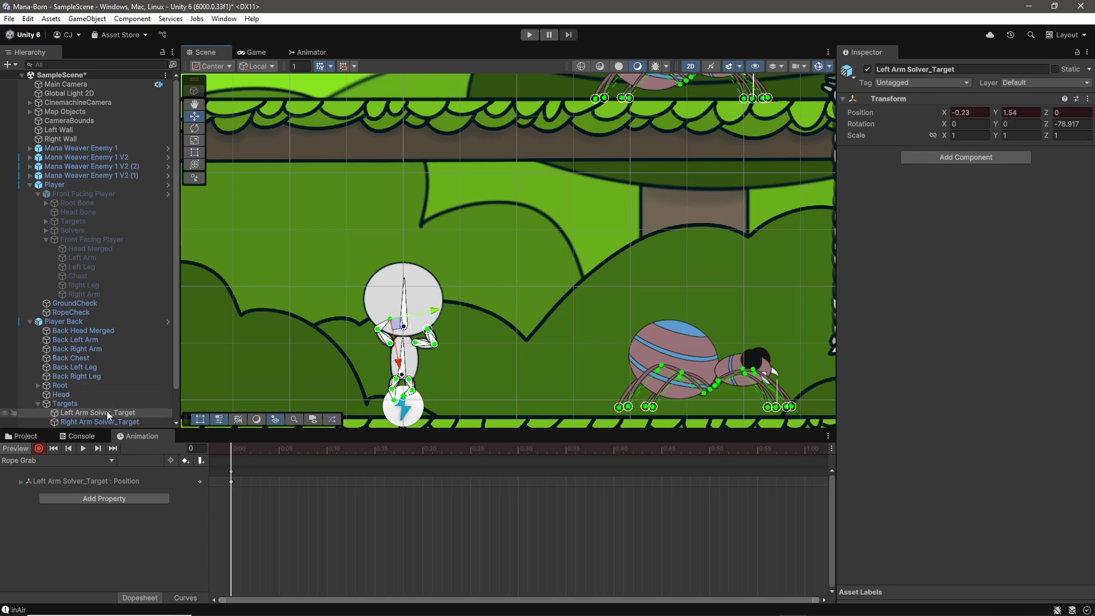
scroll(91, 399, "down", 2)
left_click(100, 386)
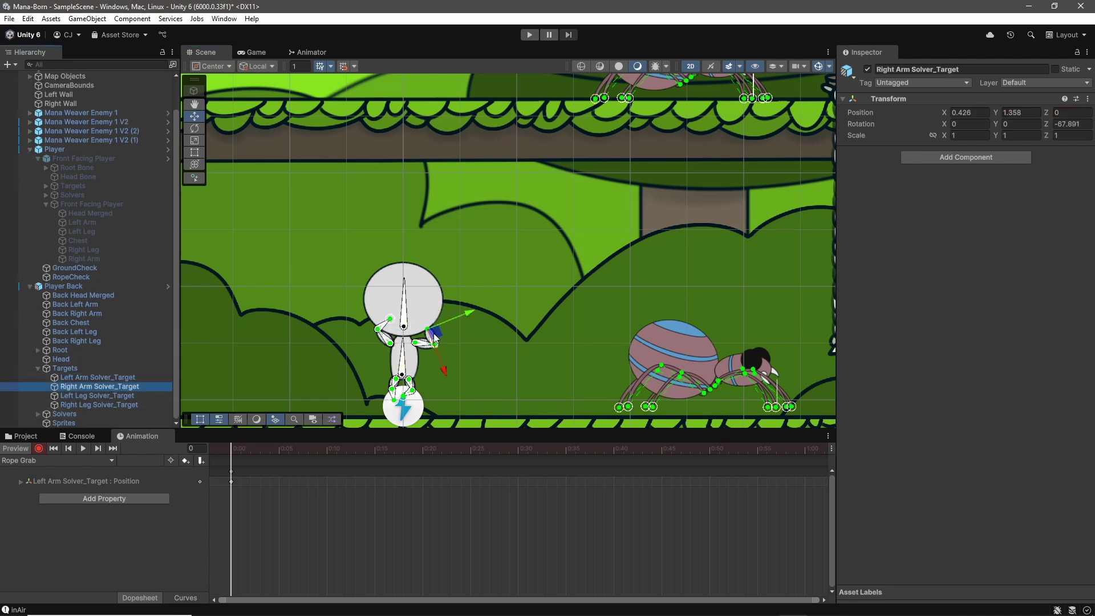
left_click_drag(433, 337, 420, 329)
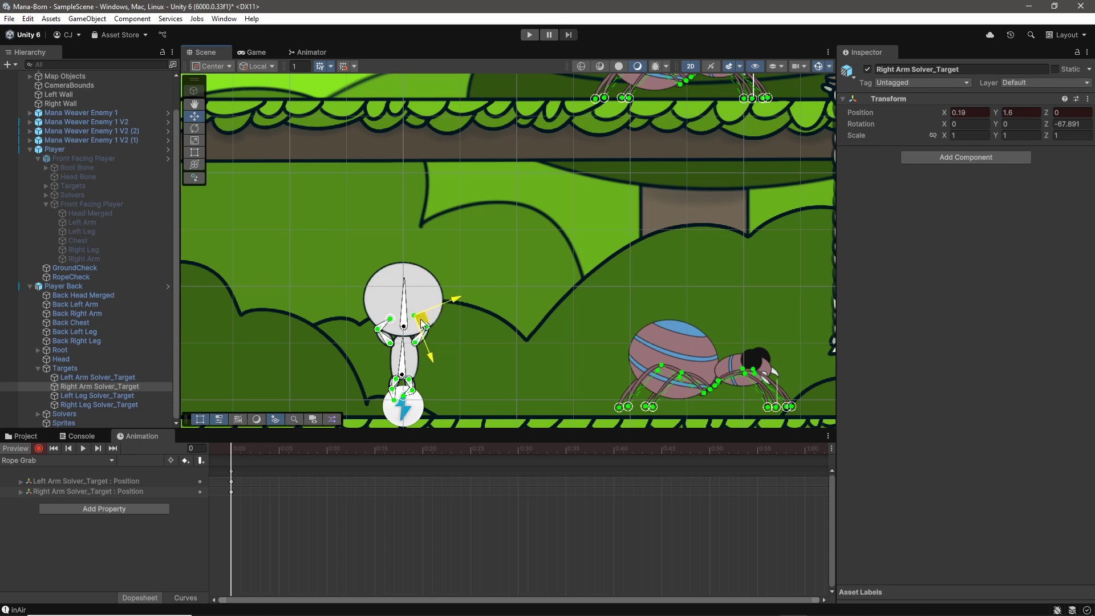
key("alt+Tab")
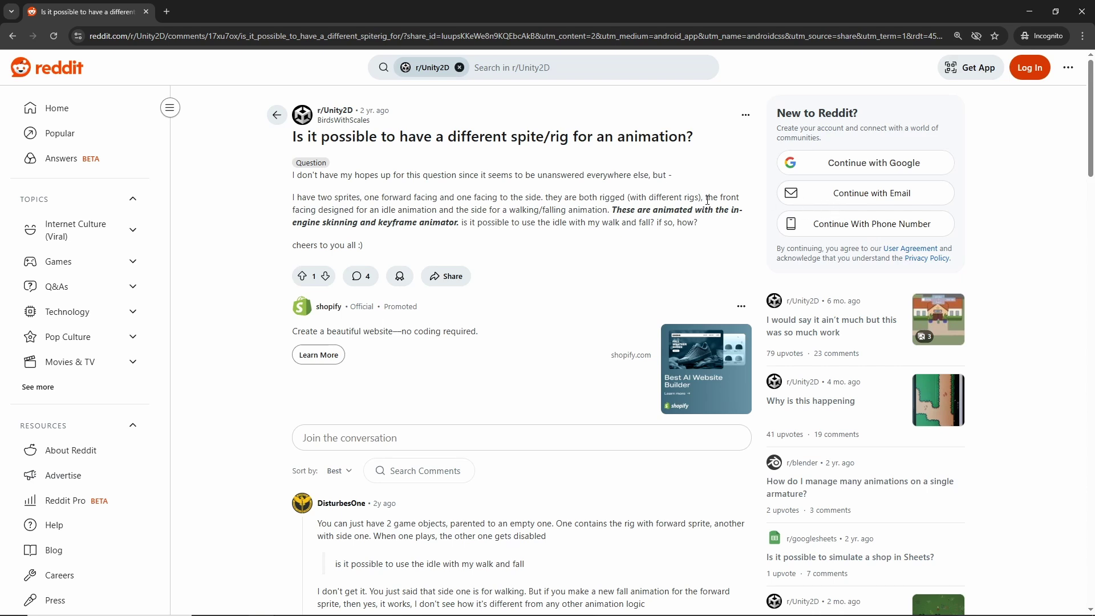
Read the r/Unity2D replies about disabling one rig per animation, then return to Unity.
scroll(707, 200, "down", 6)
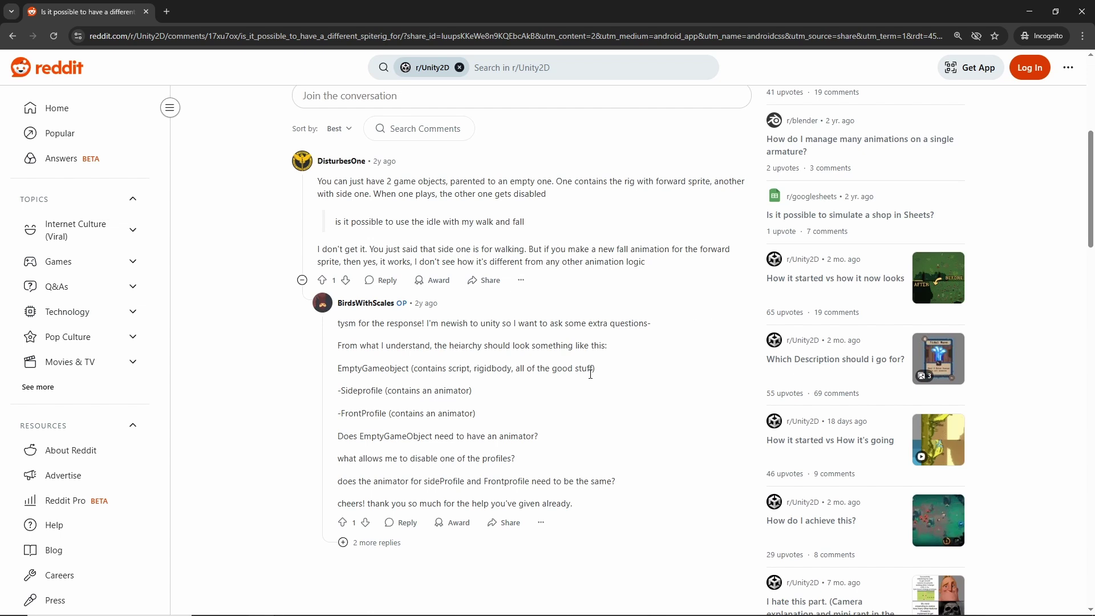
scroll(462, 483, "down", 2)
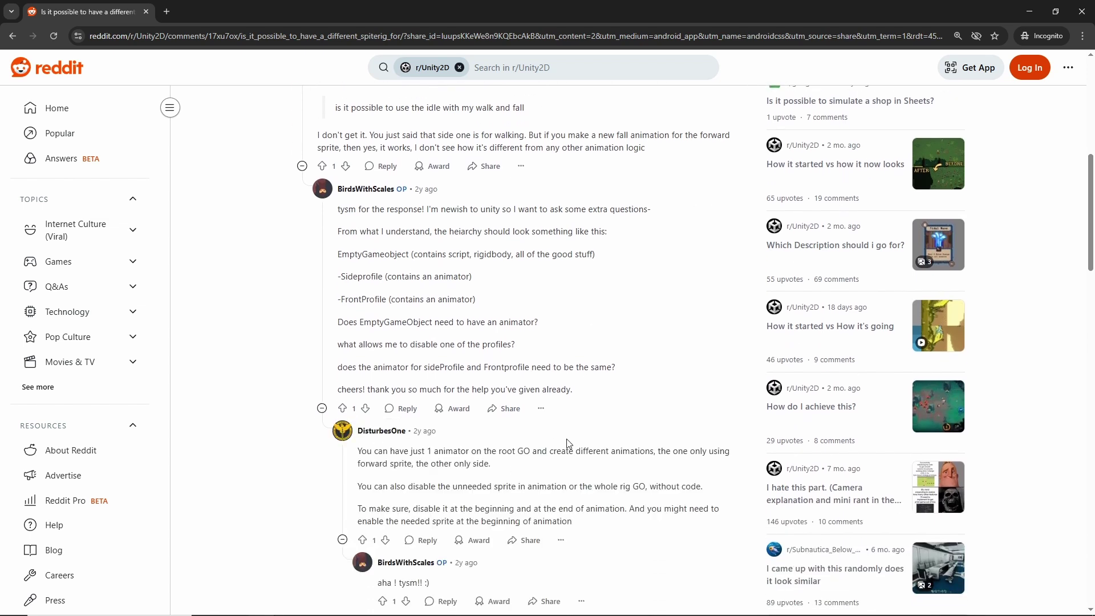
scroll(668, 448, "down", 2)
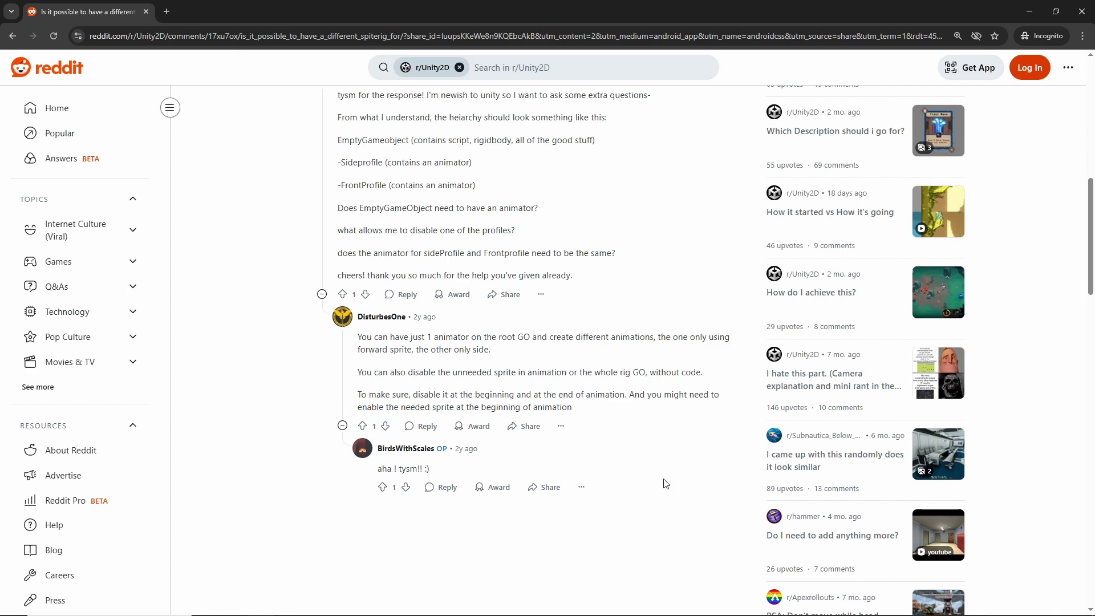
key("alt+Tab")
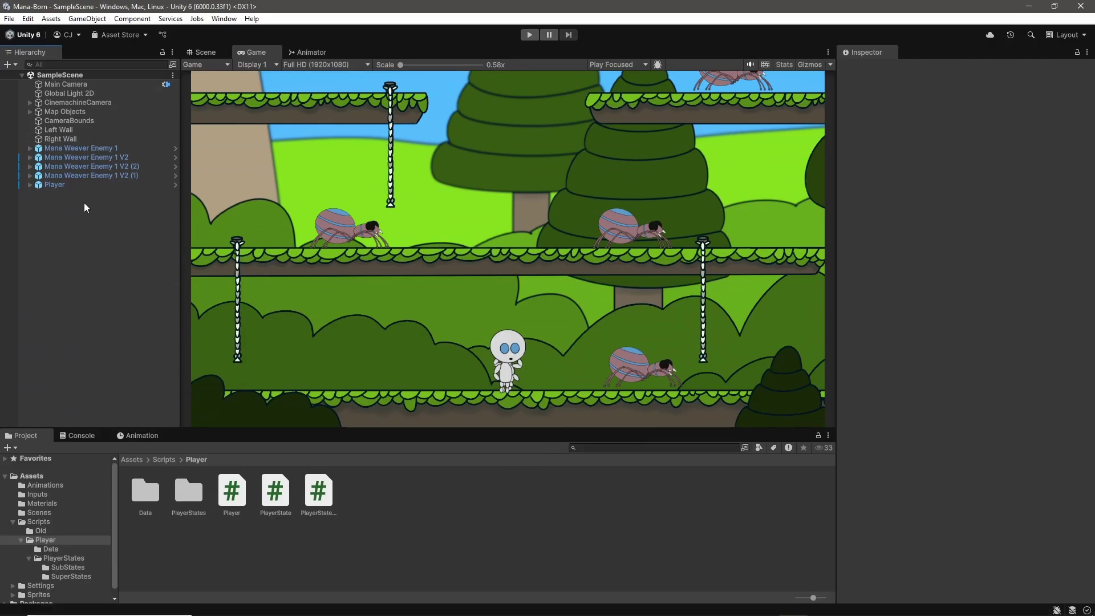
Select Player and collapse its Player Input, Input Handler, Player script and Animator components.
left_click(73, 186)
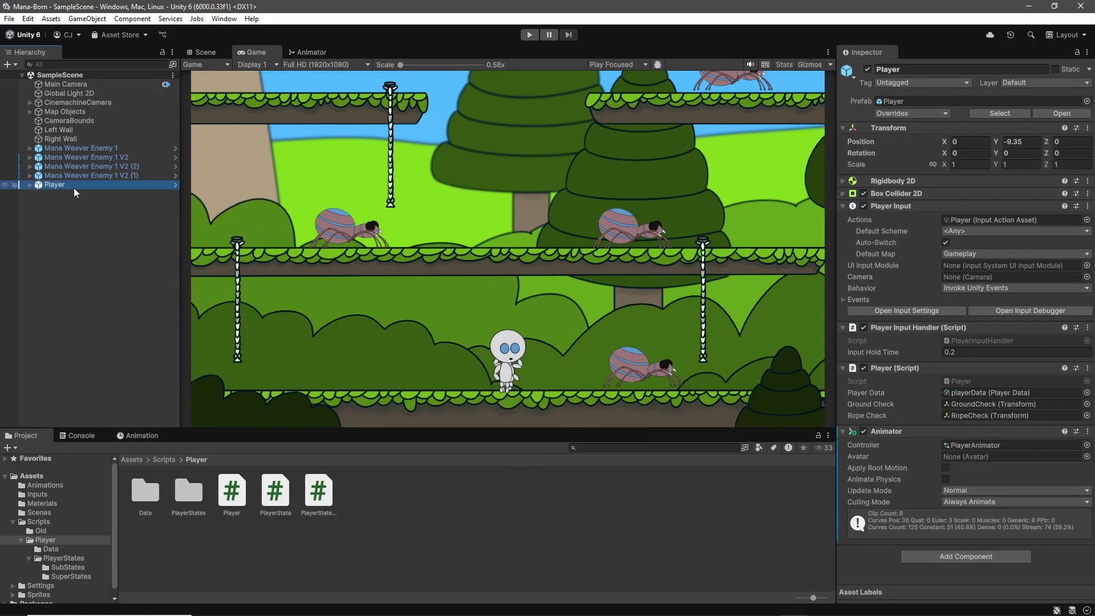
left_click(843, 205)
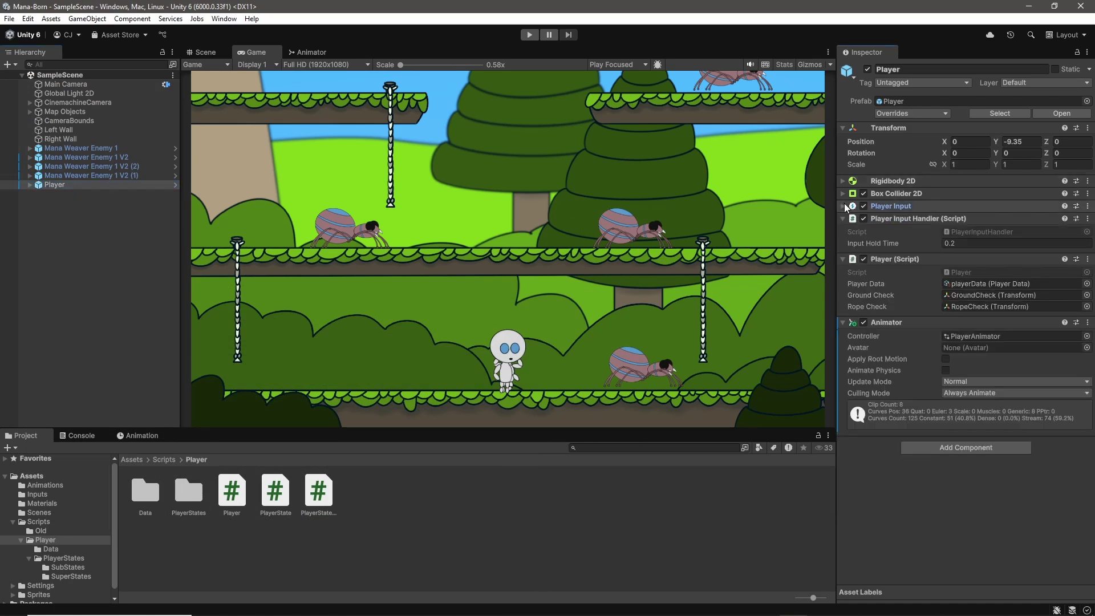
left_click(842, 219)
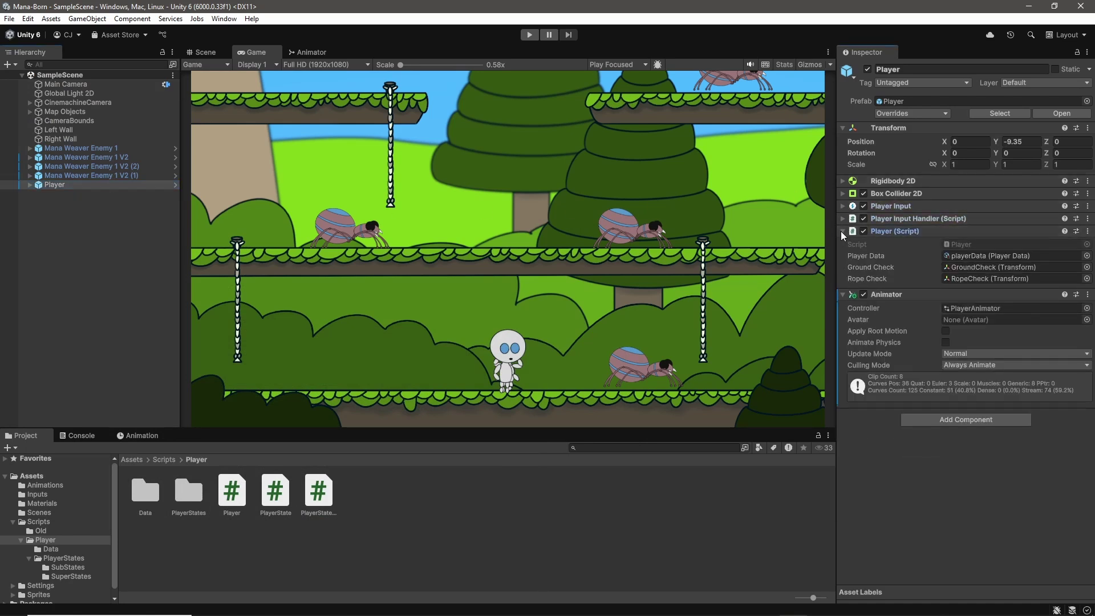
left_click(842, 230)
left_click(841, 244)
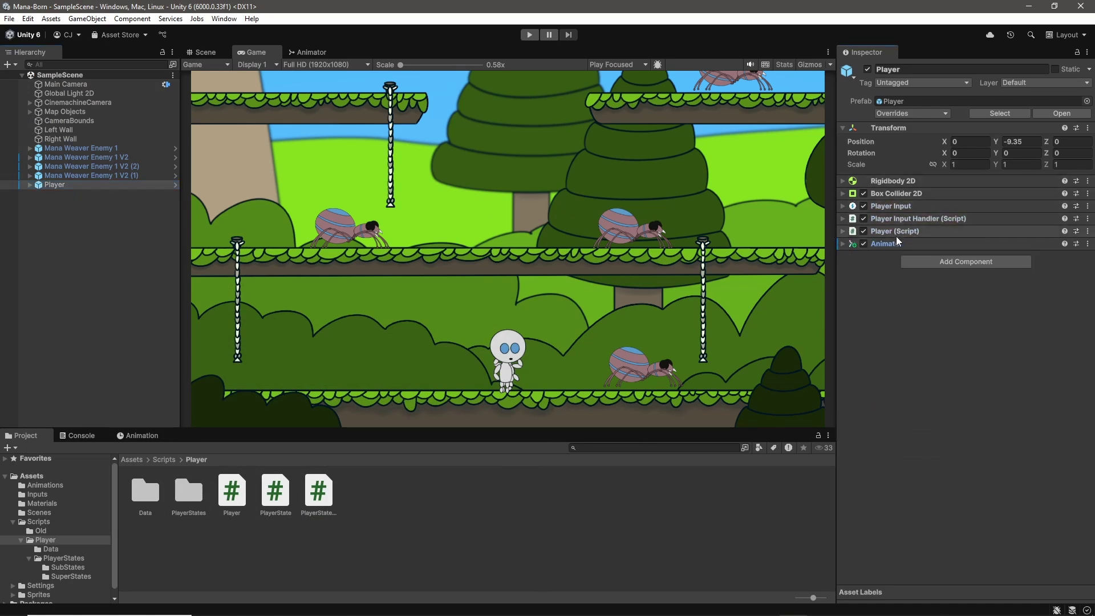
Expand Player's child rigs, deactivate Front Facing Player, and select Player Back.
left_click(29, 185)
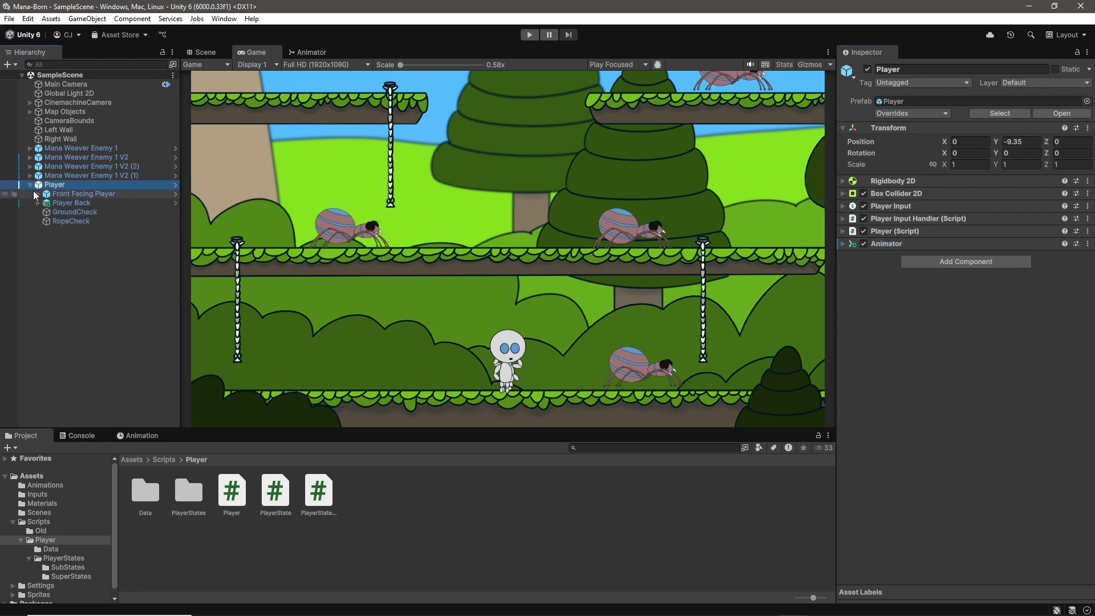
left_click(81, 194)
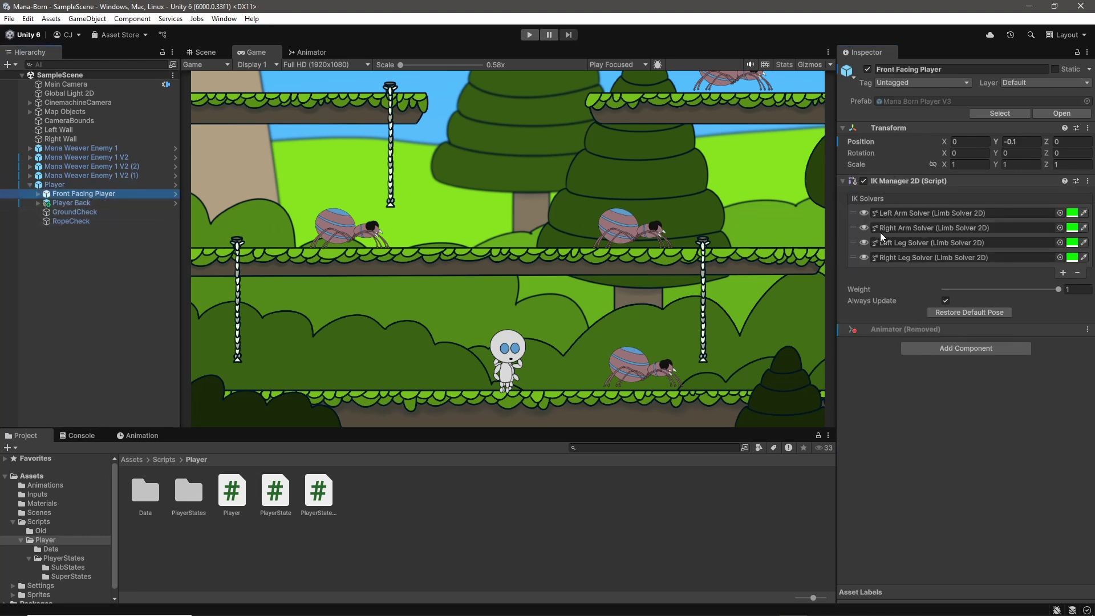
left_click(63, 206)
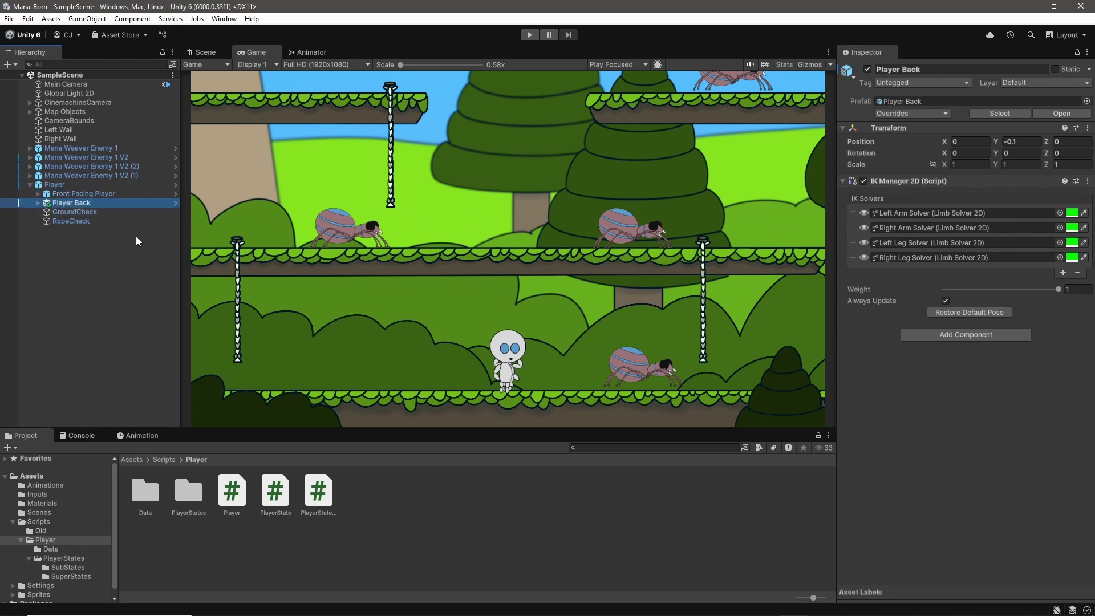
left_click(73, 194)
scroll(513, 395, "up", 3)
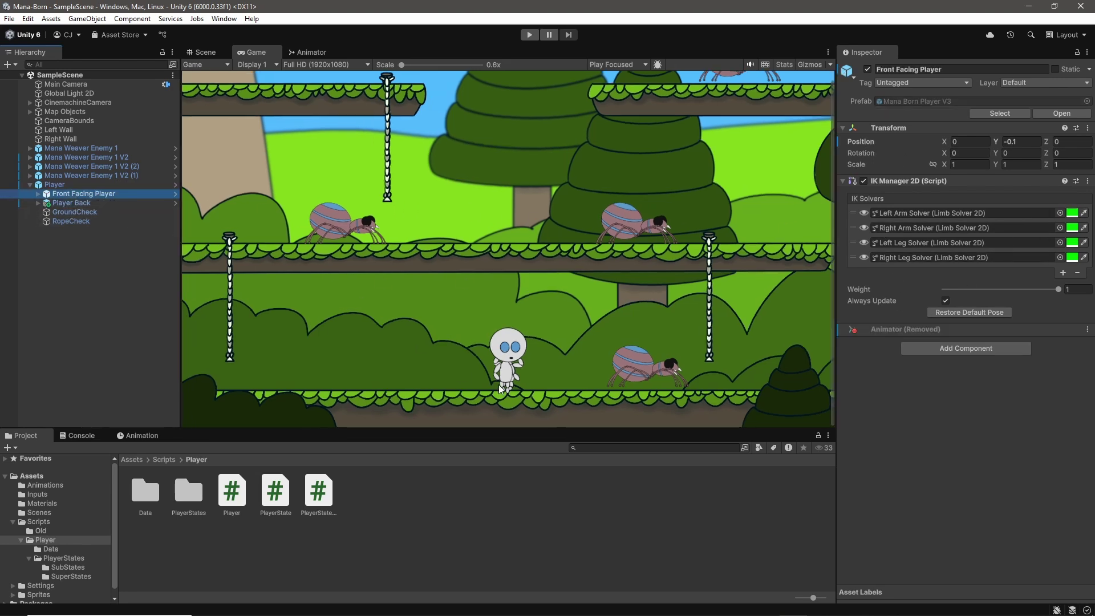
scroll(513, 395, "up", 1)
left_click(867, 70)
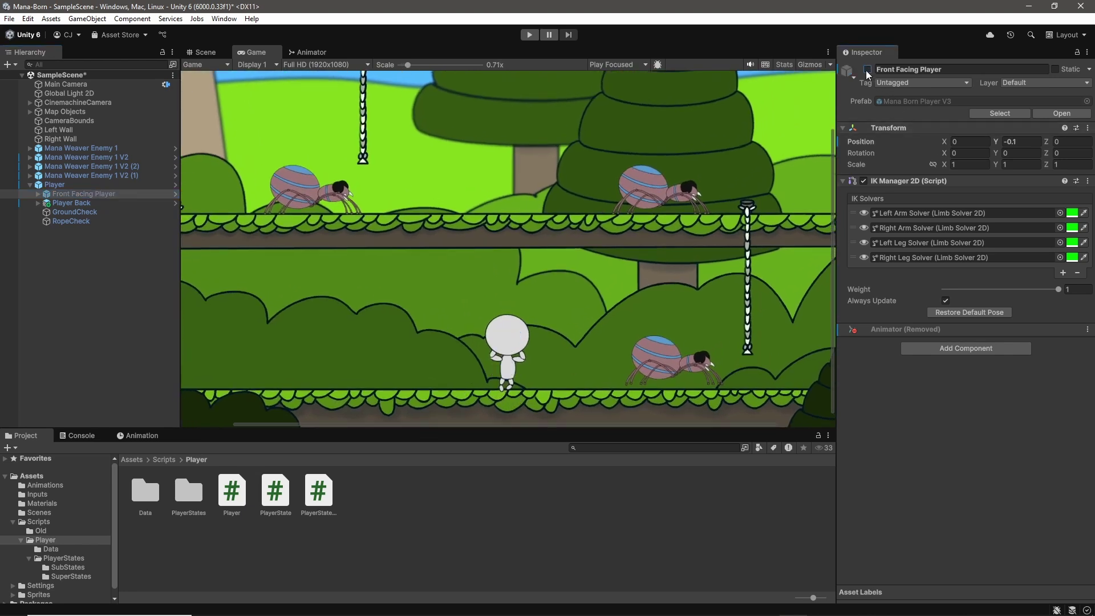
left_click(81, 202)
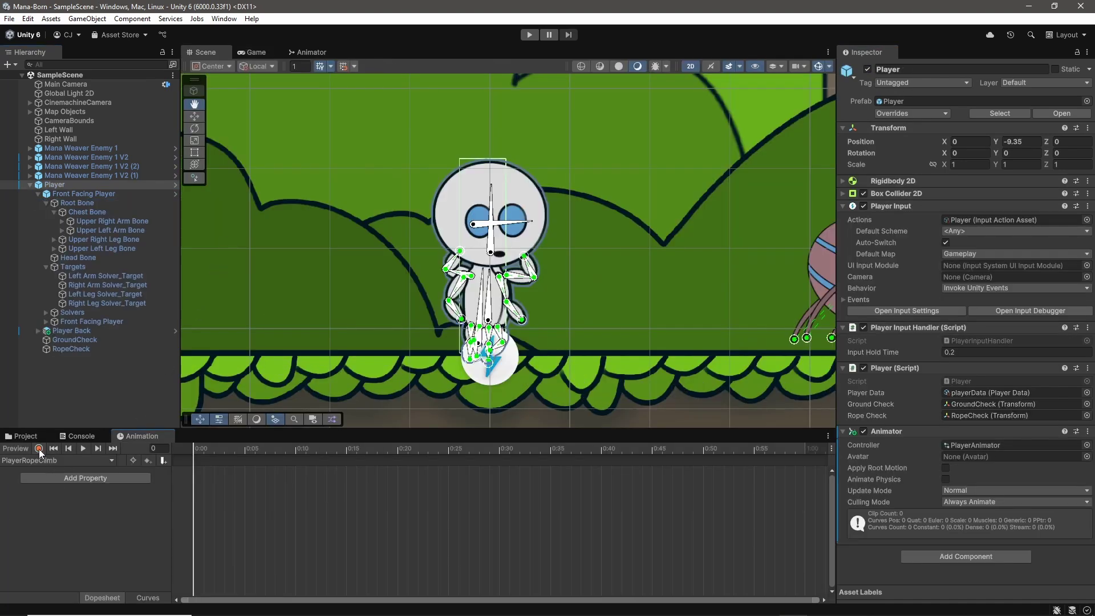
In Animation record mode, key the Front Facing Player rig as inactive.
left_click(38, 449)
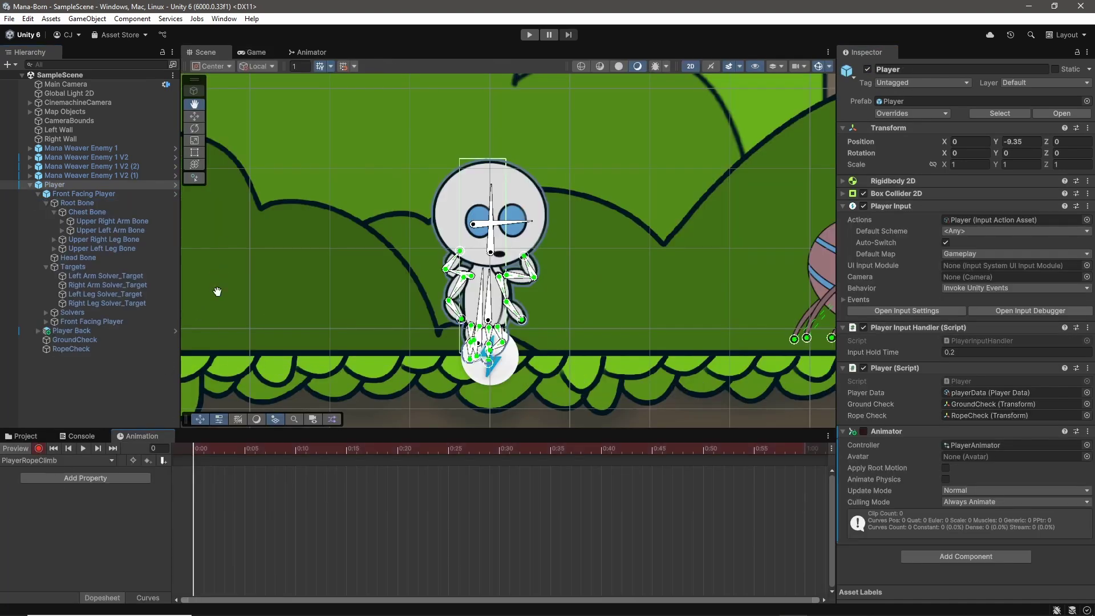
left_click(110, 193)
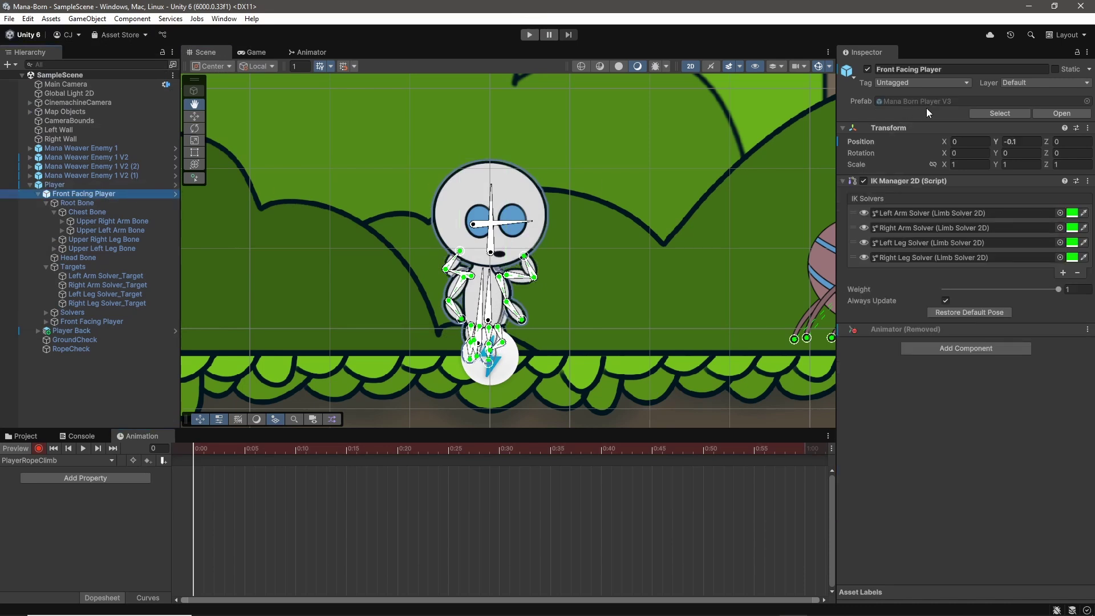
left_click(867, 69)
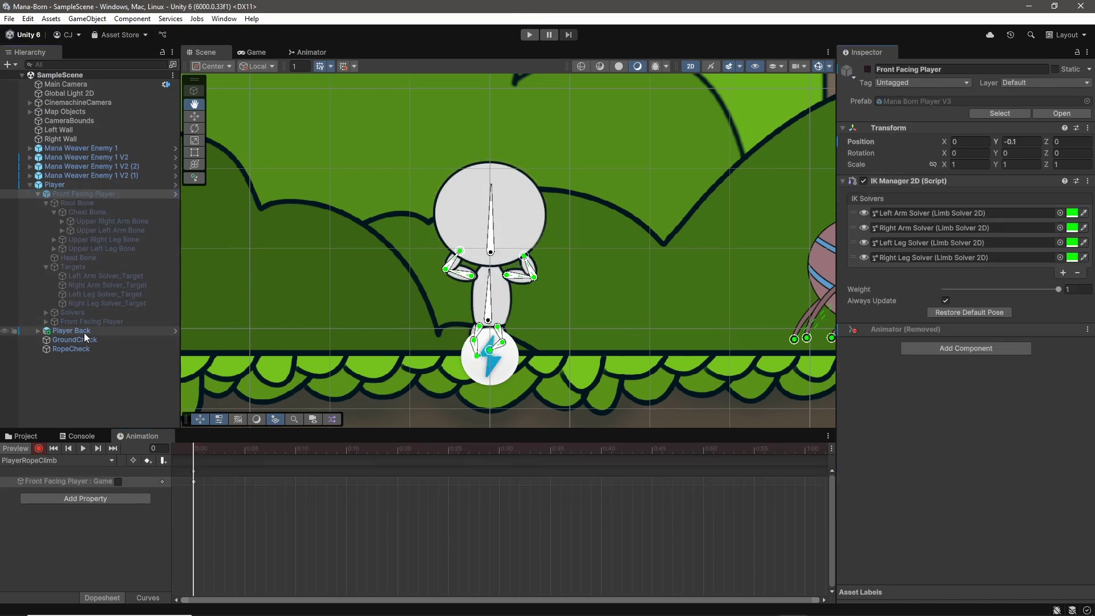
Adjust the back rig's left and right arm targets in PlayerRopeSlide and preview it.
left_click(37, 331)
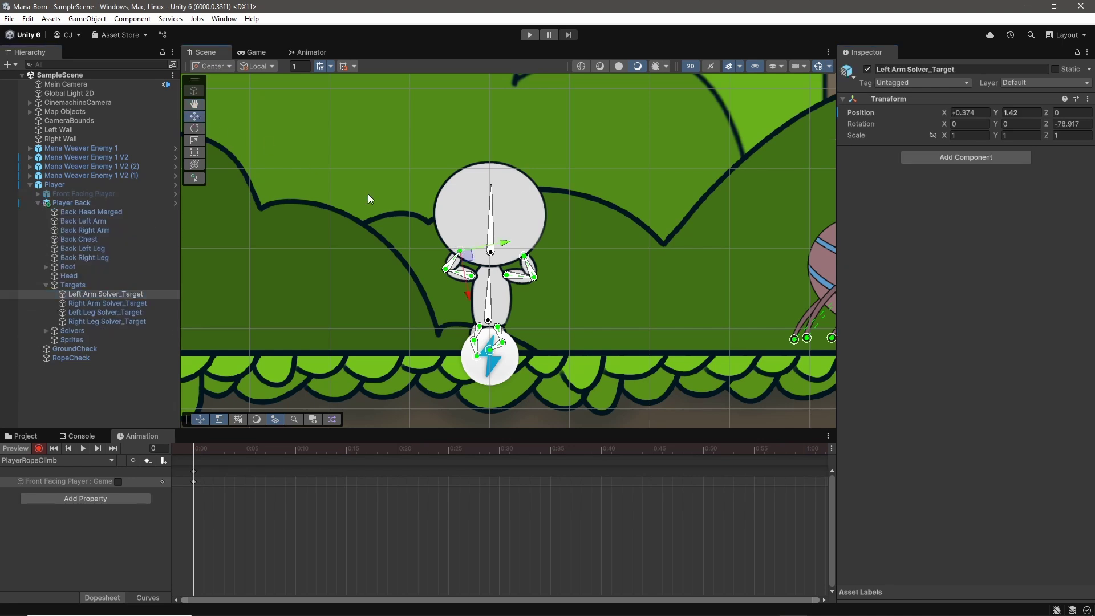
mouse_move(469, 259)
left_mouse_down()
mouse_move(489, 251)
mouse_move(480, 241)
left_mouse_up()
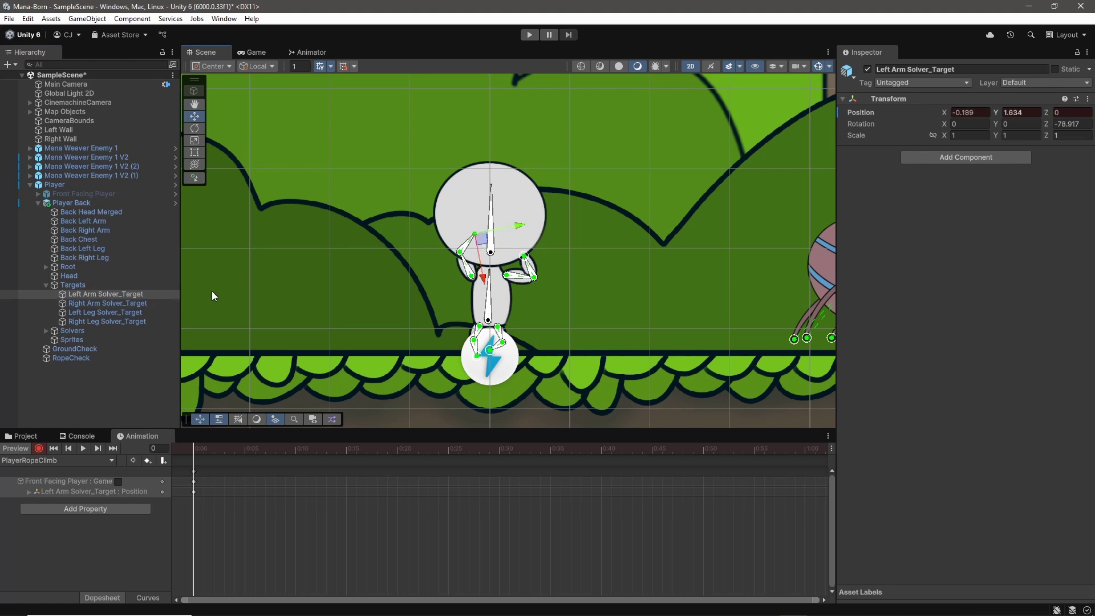
left_click_drag(480, 246, 483, 255)
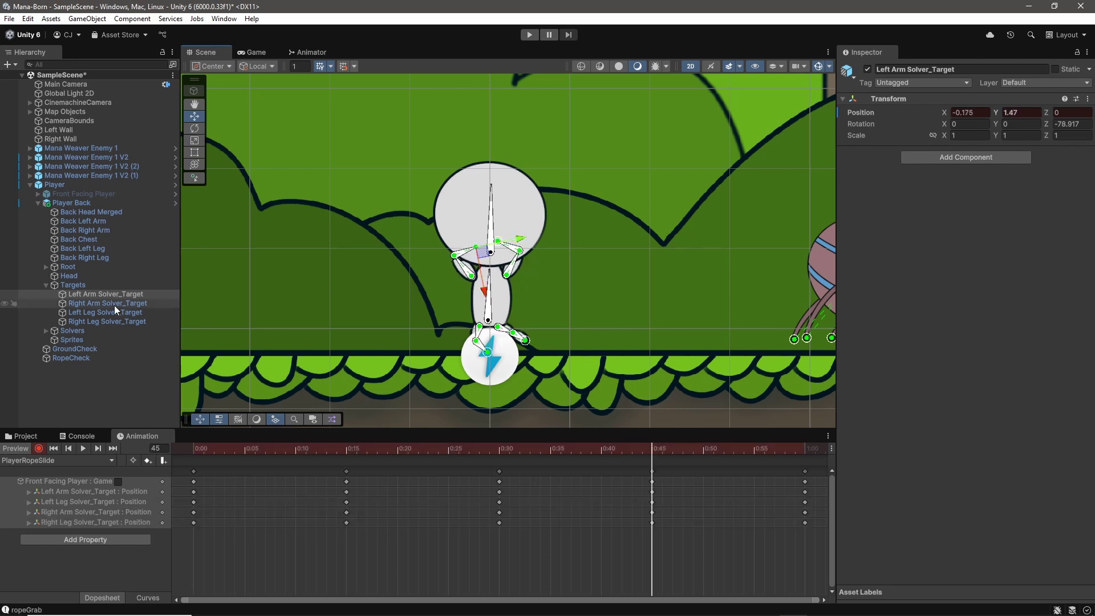
left_click(108, 304)
left_click_drag(513, 249, 509, 258)
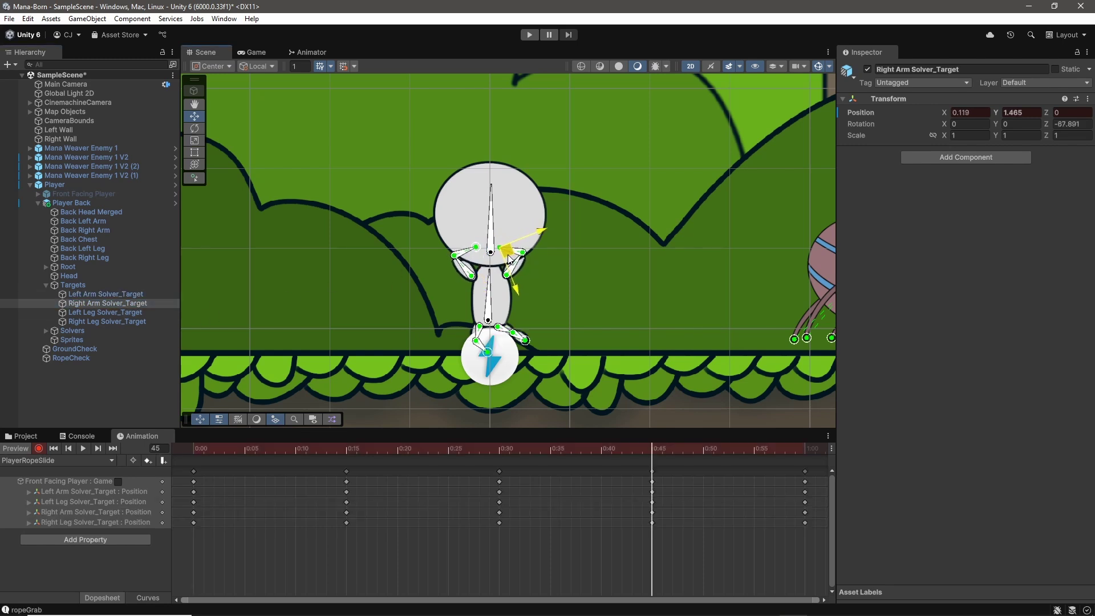
left_click(256, 52)
key("space")
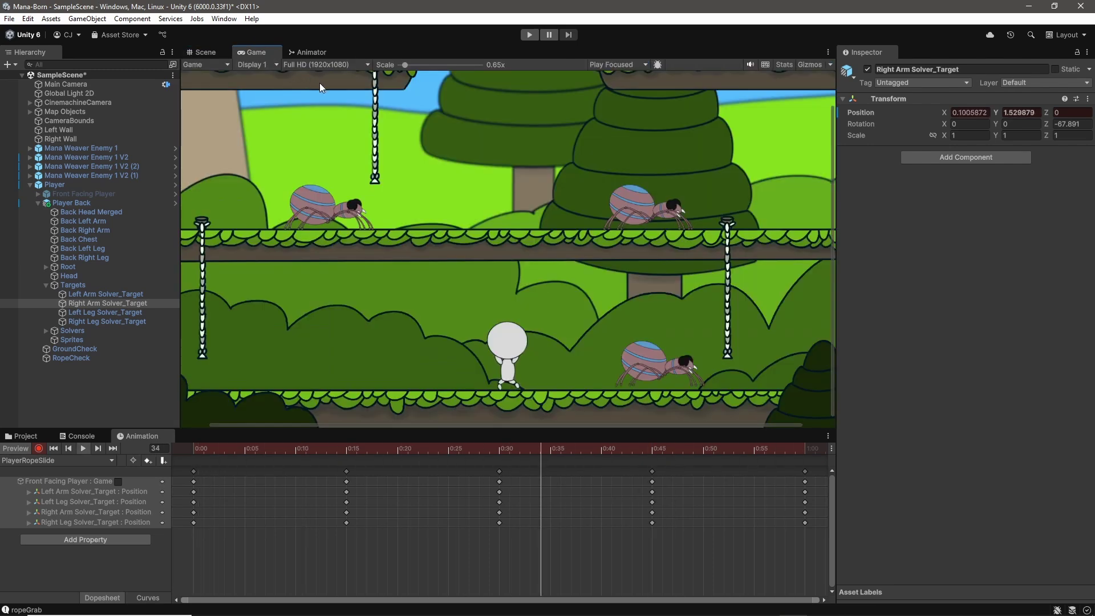
Preview the rope blend at yVelocity near -0.73, start a playtest, and push the commit to origin.
key("alt+Tab")
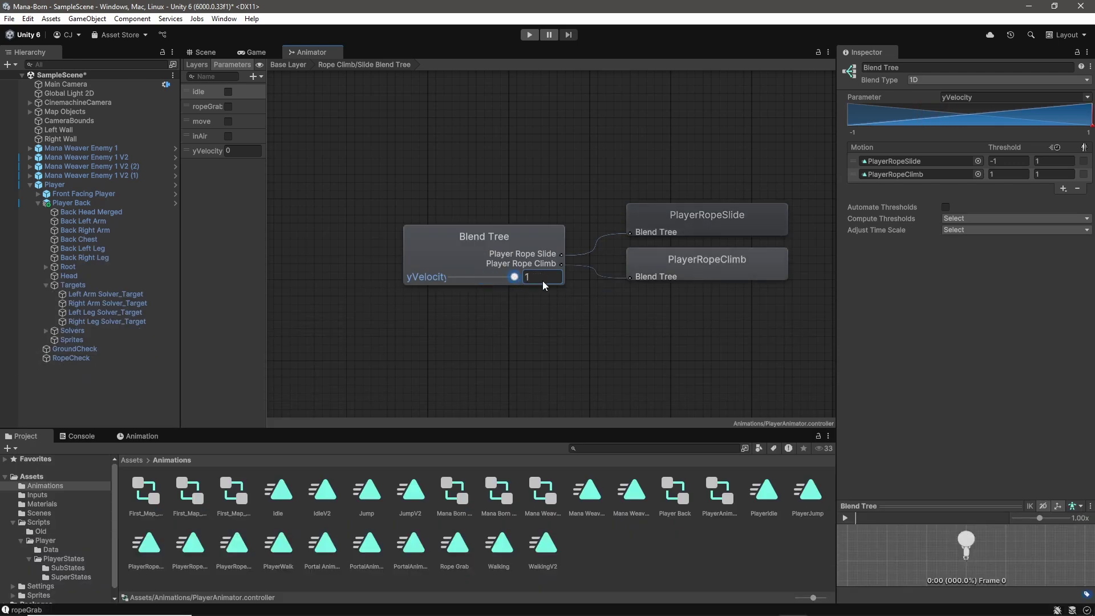
mouse_move(514, 279)
left_mouse_down()
mouse_move(459, 281)
mouse_move(573, 285)
left_mouse_up()
scroll(662, 330, "down", 3)
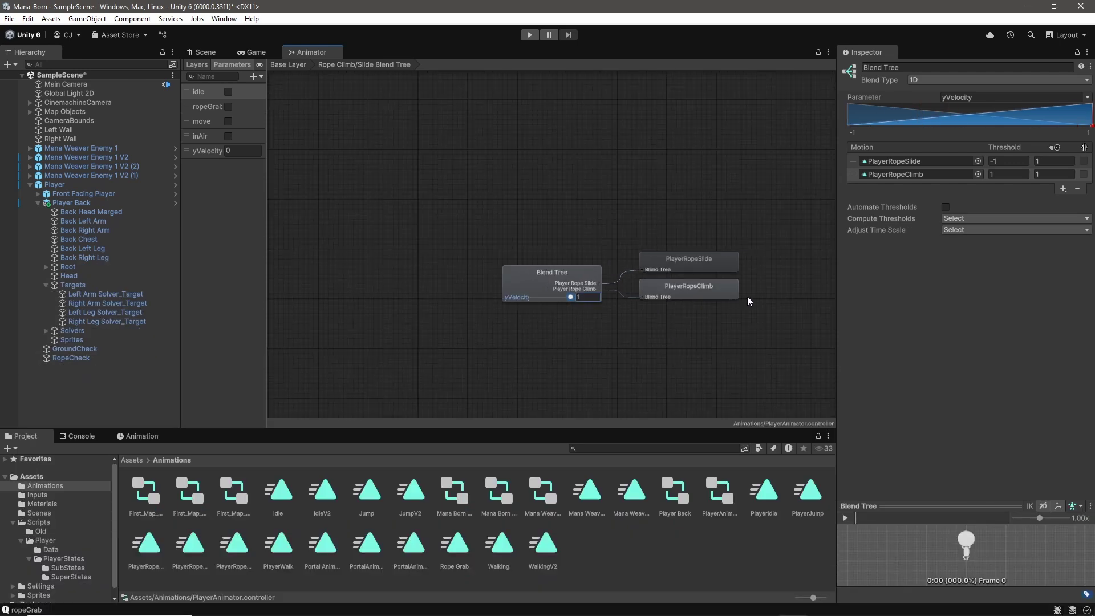
key("ctrl+p")
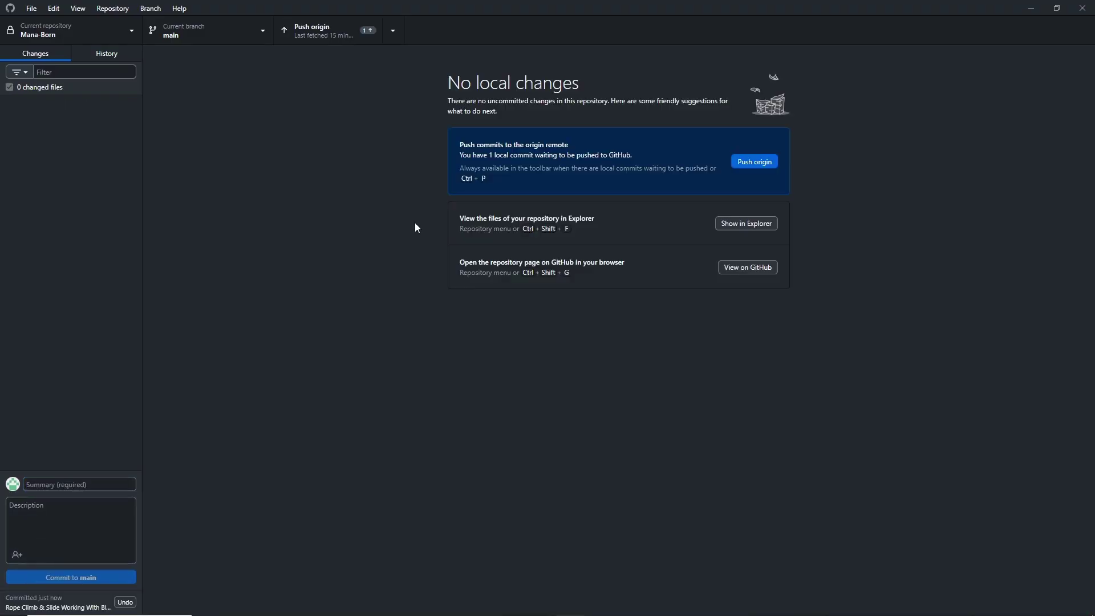
left_click(334, 34)
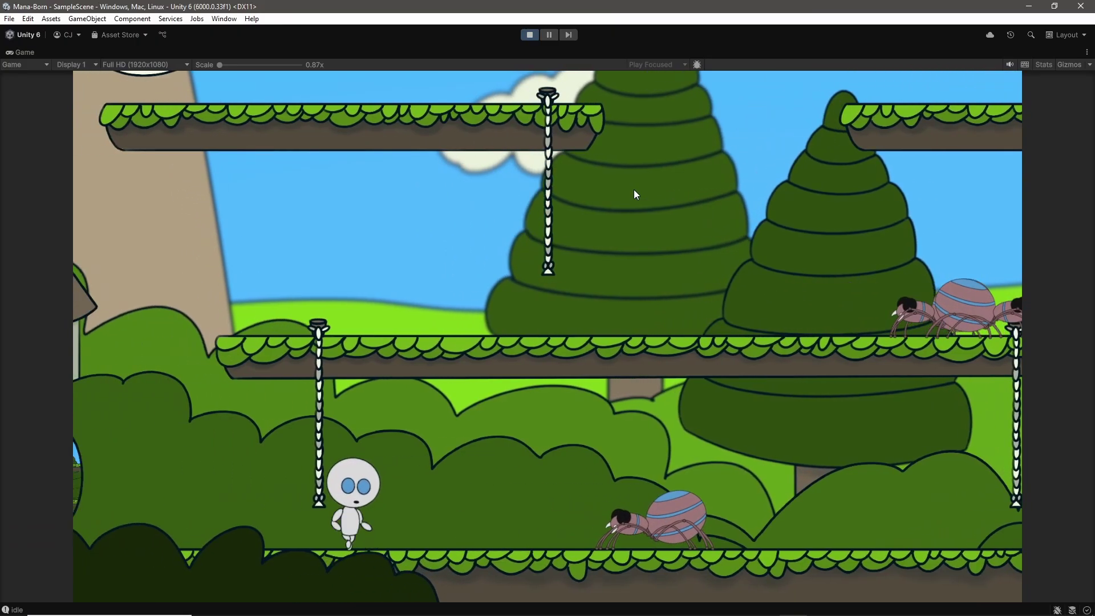
Walk right to the rope, climb up, climb back down, and step off left.
key("d")
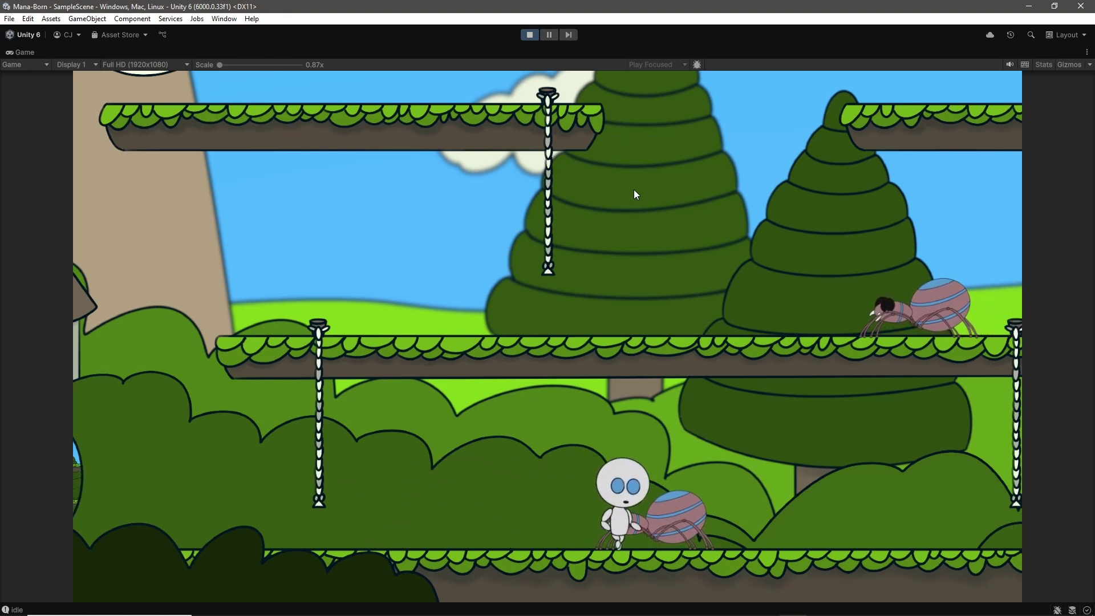
key("d")
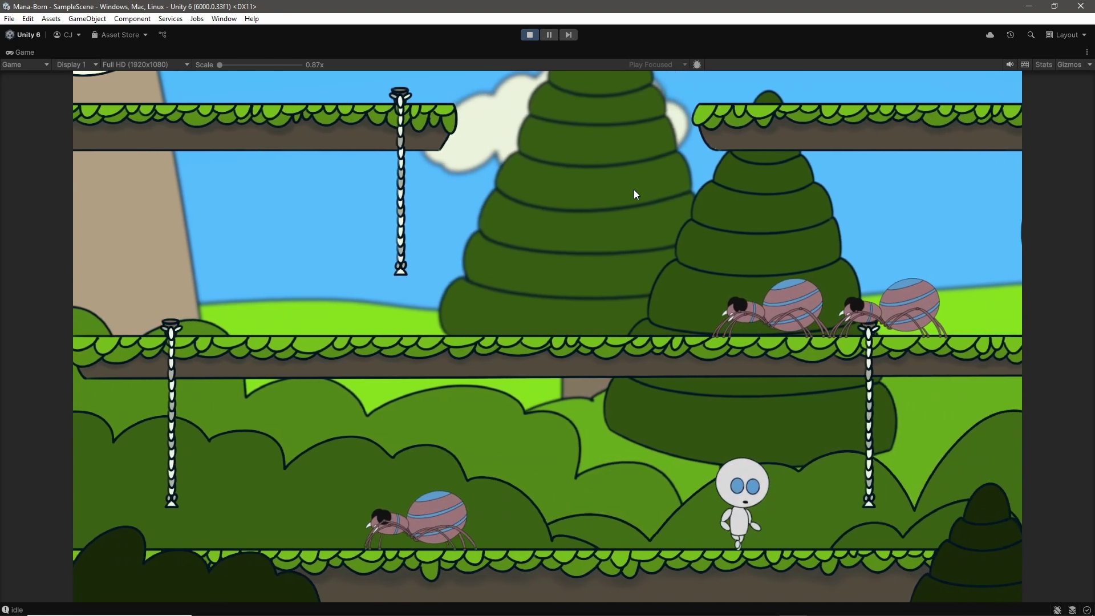
key("d")
key("w")
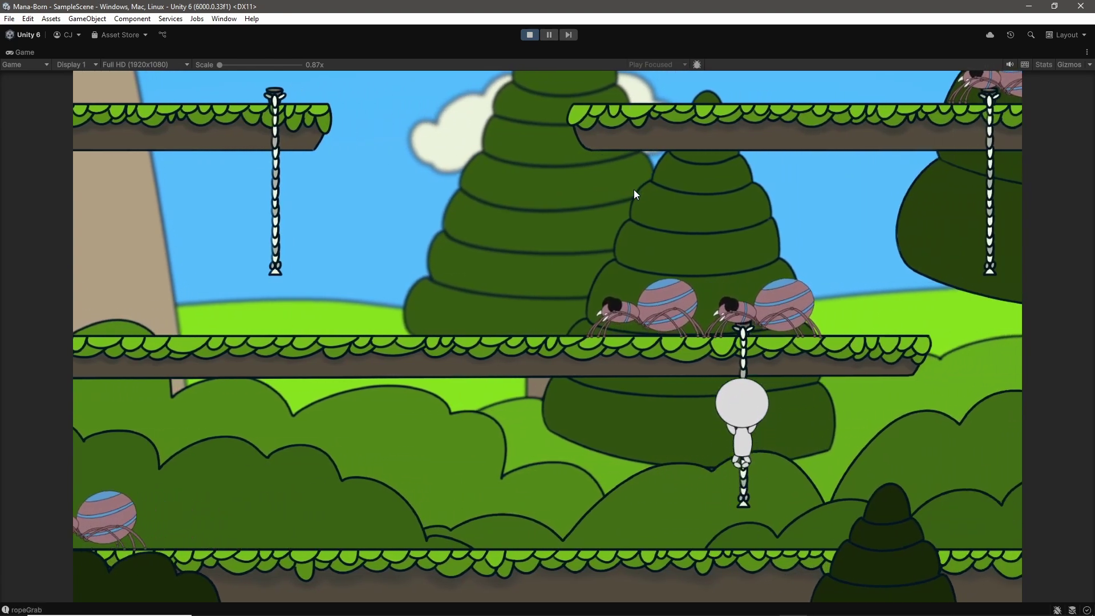
key("s")
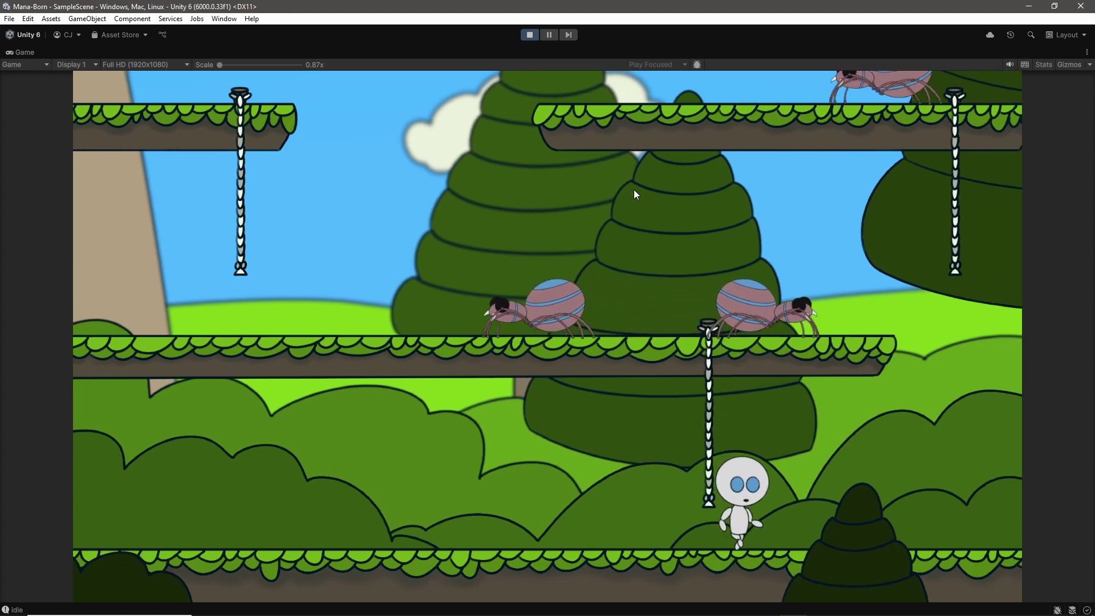
key("a")
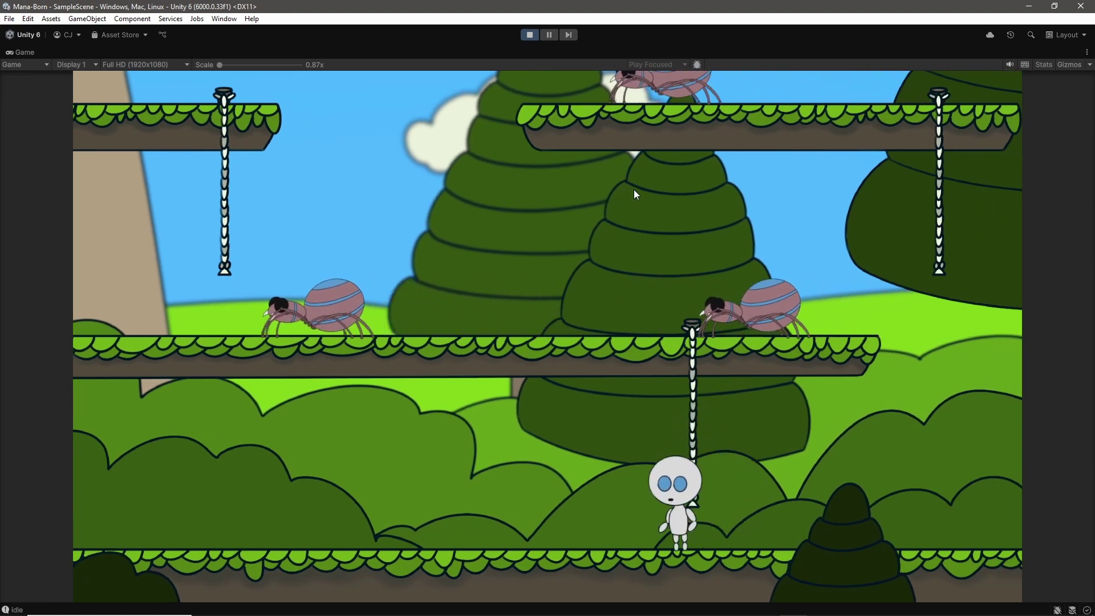
Climb the rope onto the middle platform, walk left along it, and drop down.
key("d")
key("w")
key("w")
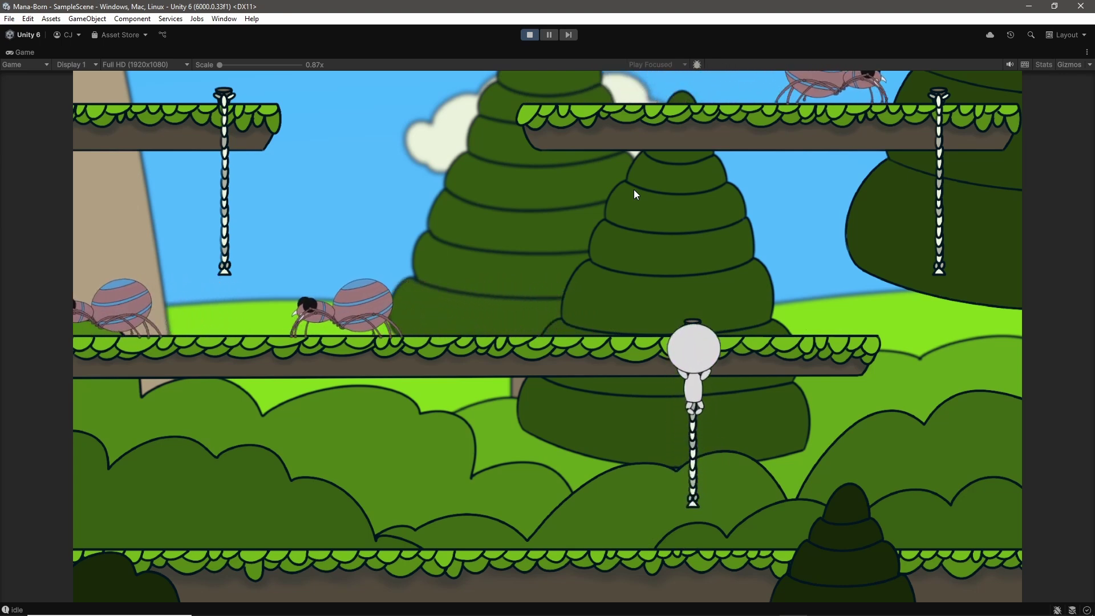
key("w")
key("a")
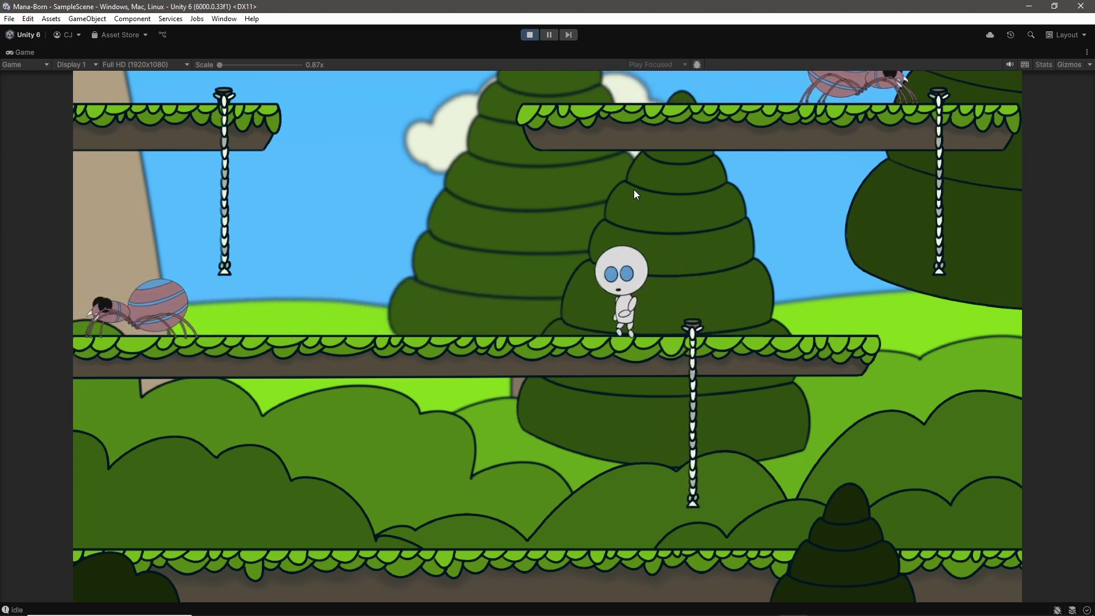
key("a")
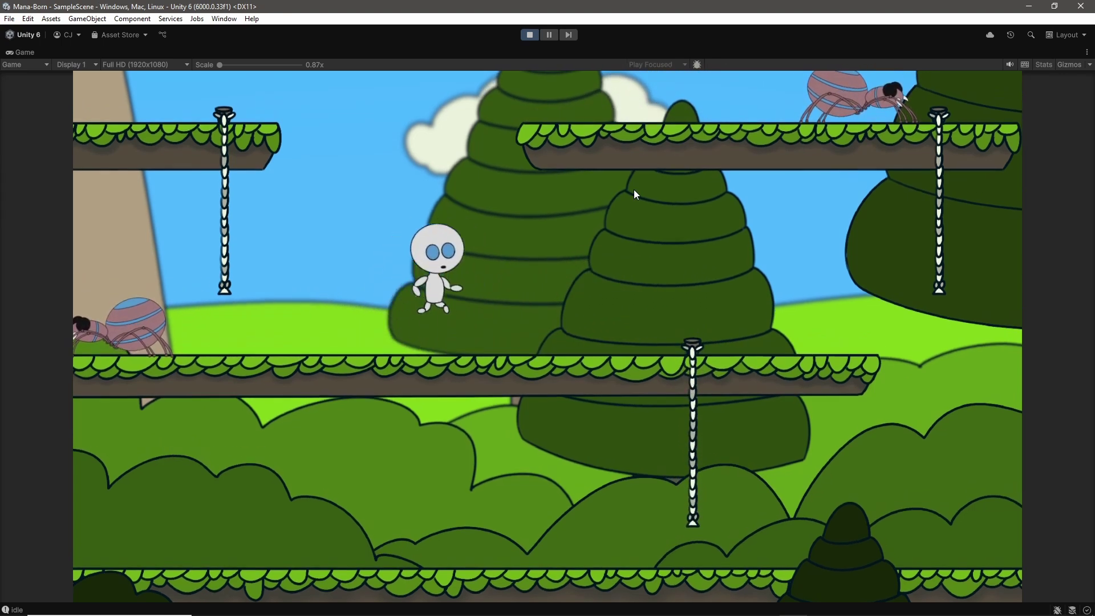
key("s")
Walk back to the rope, climb up and down, then walk left and right along the ground.
key("d")
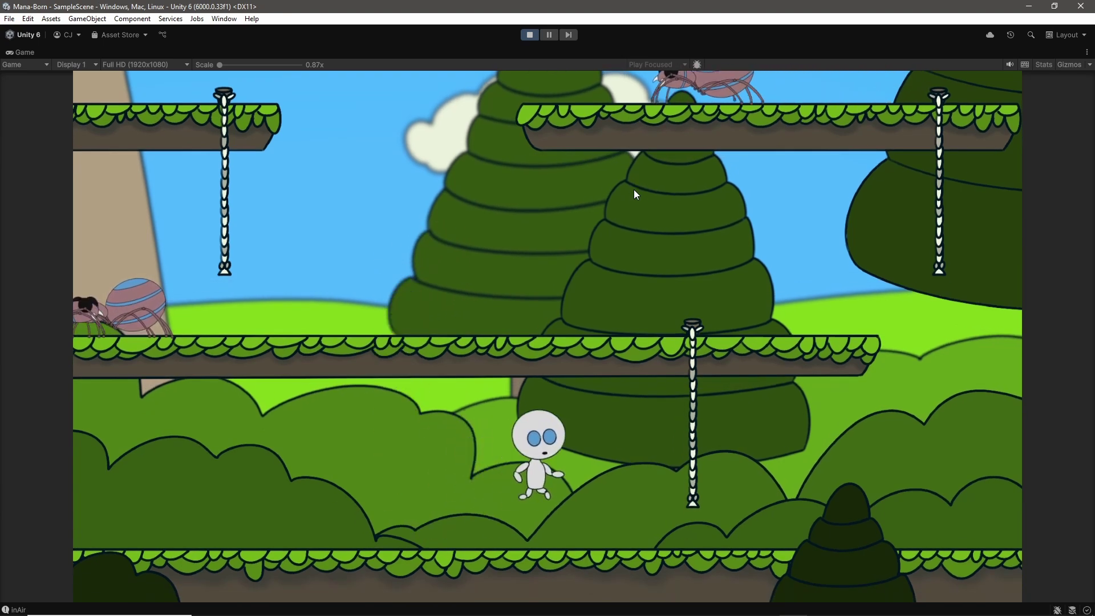
key("d")
key("w")
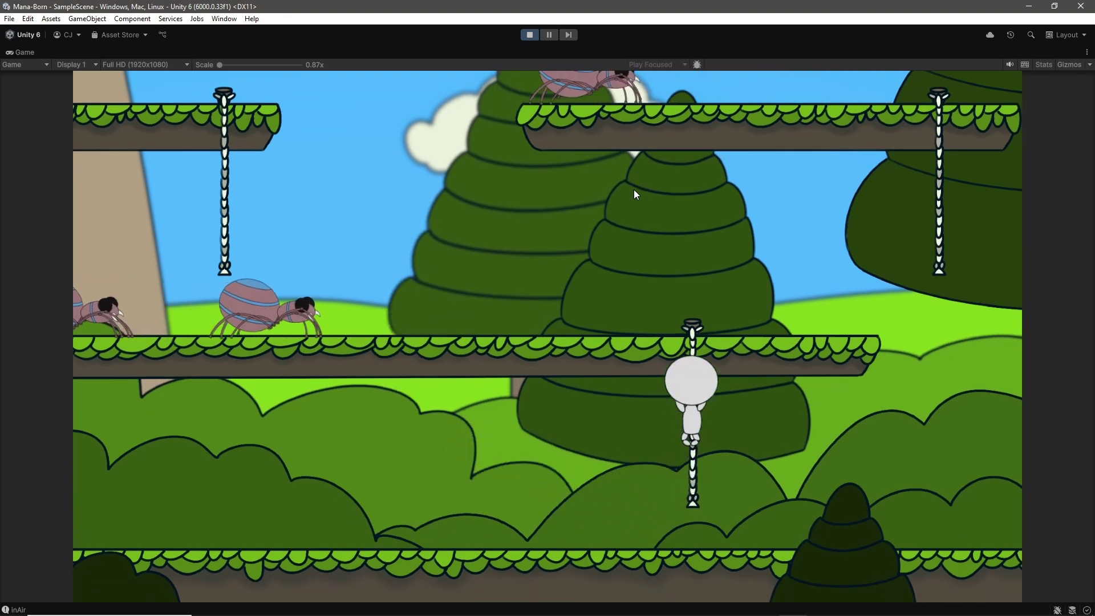
key("s")
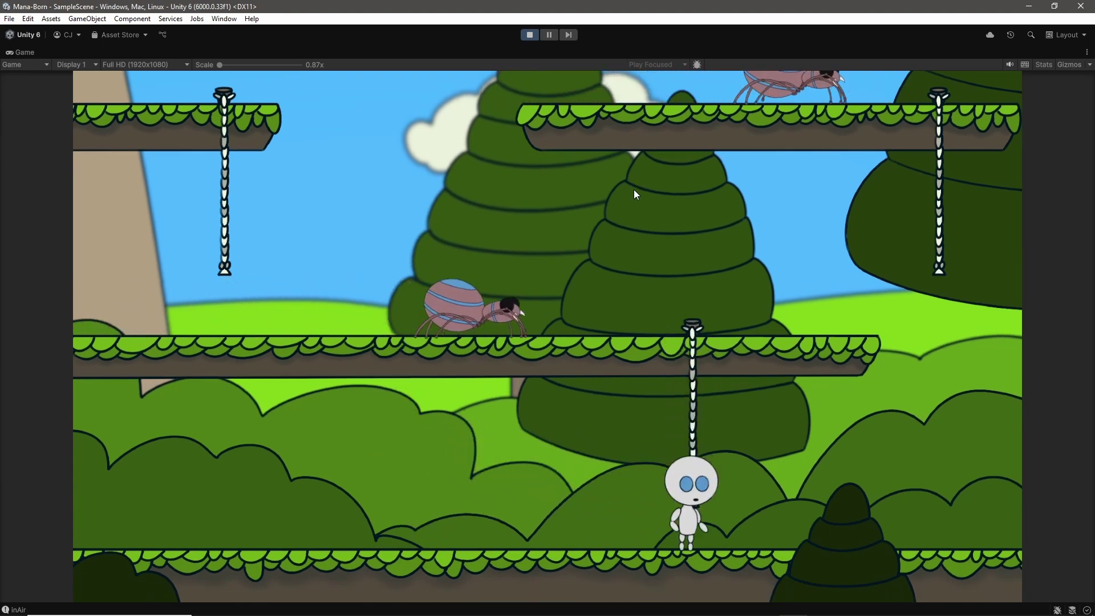
key("a")
key("d")
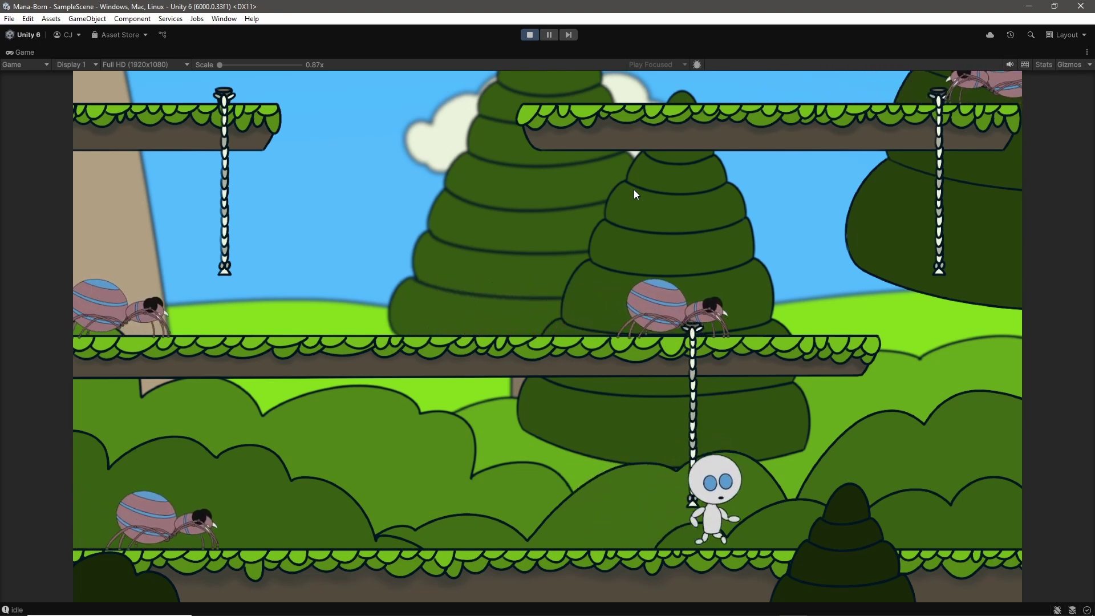
key("a")
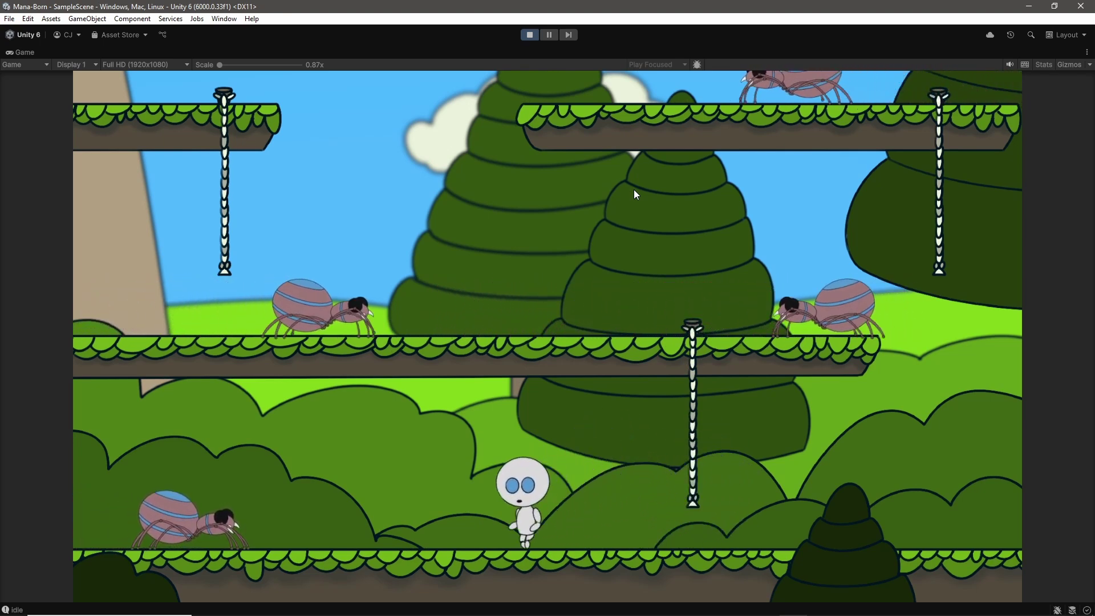
key("a")
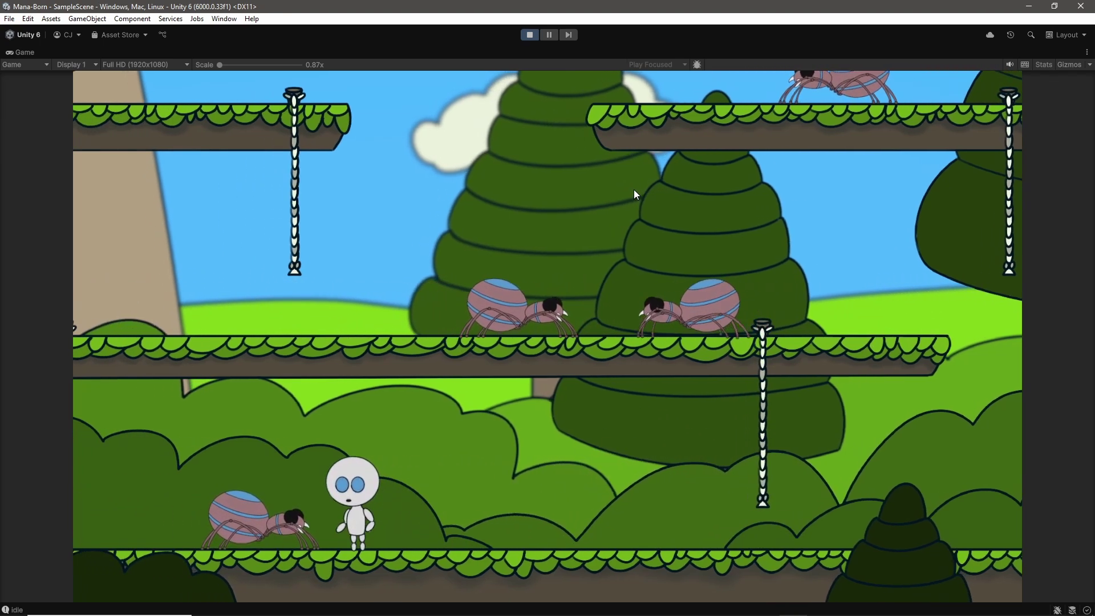
Climb the rope again, slide down to the ground, and walk left through the level.
key("d")
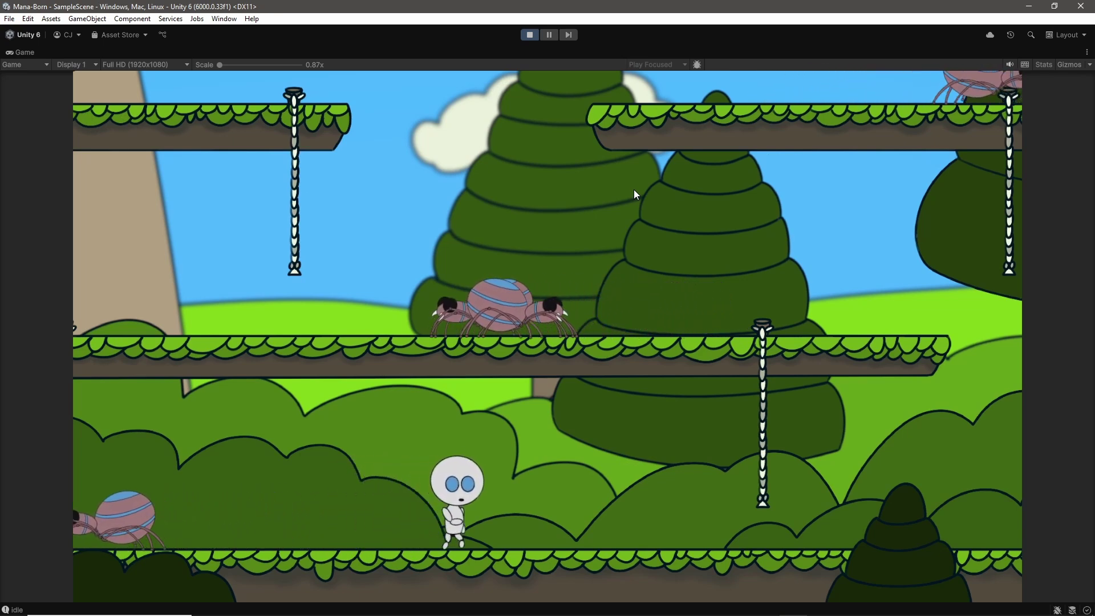
key("d")
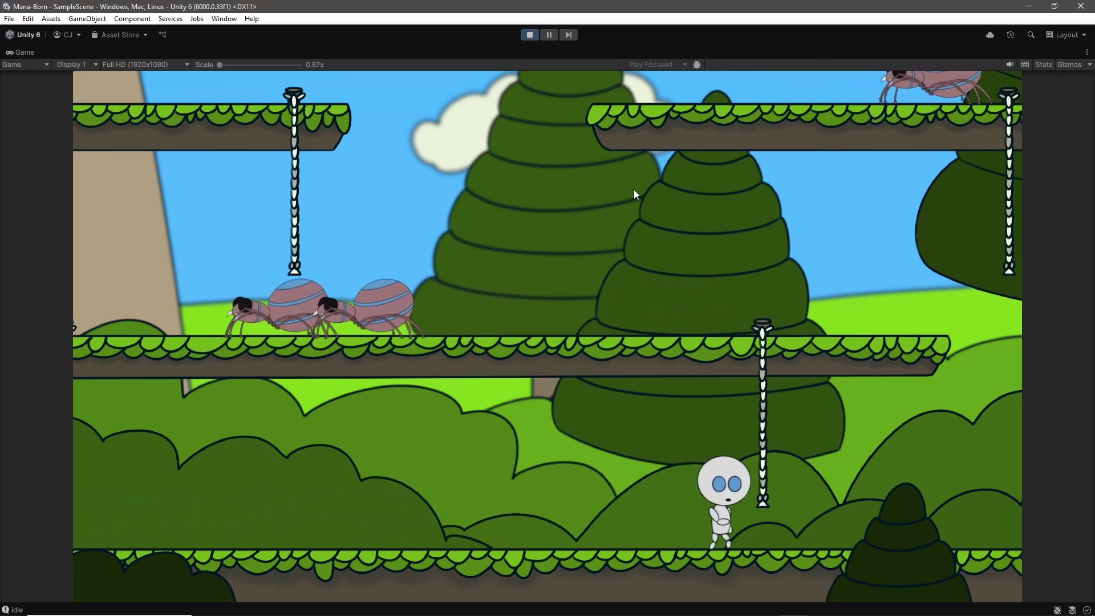
key("w")
key("w")
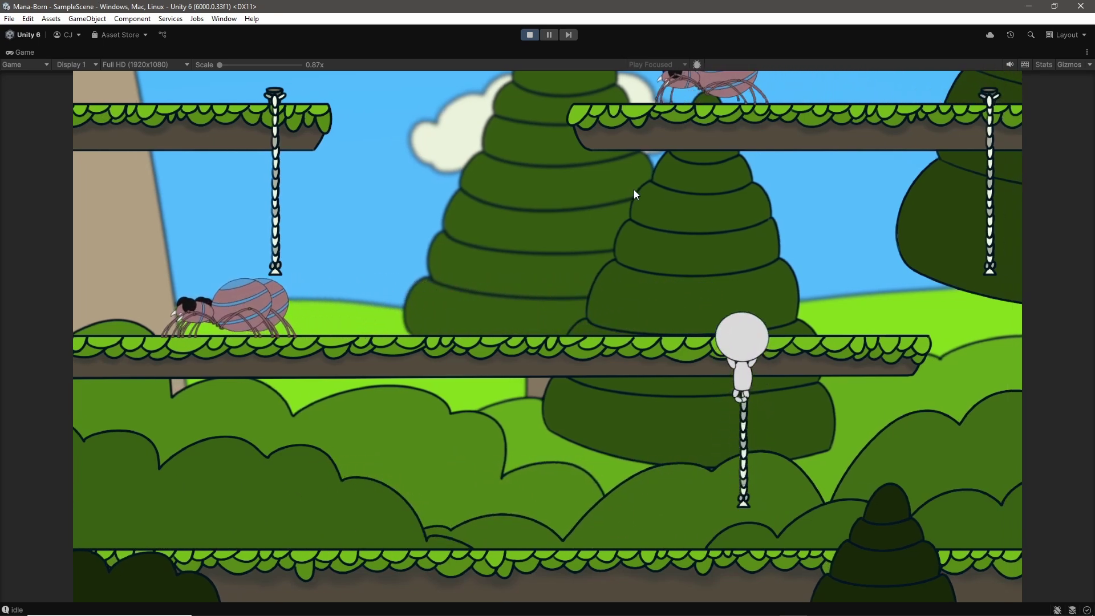
key("s")
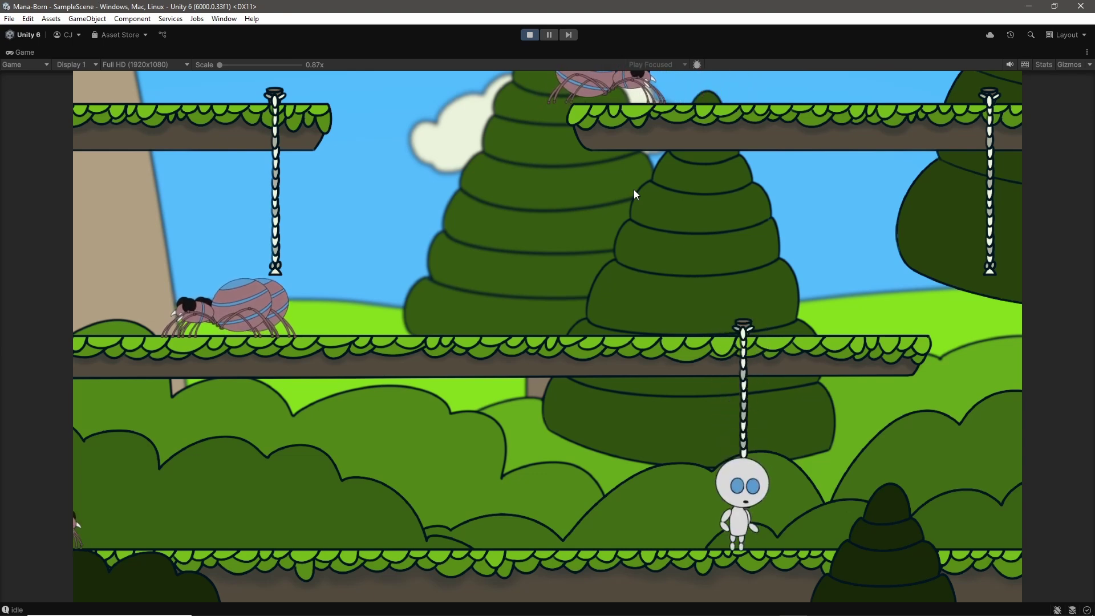
key("a")
key("a")
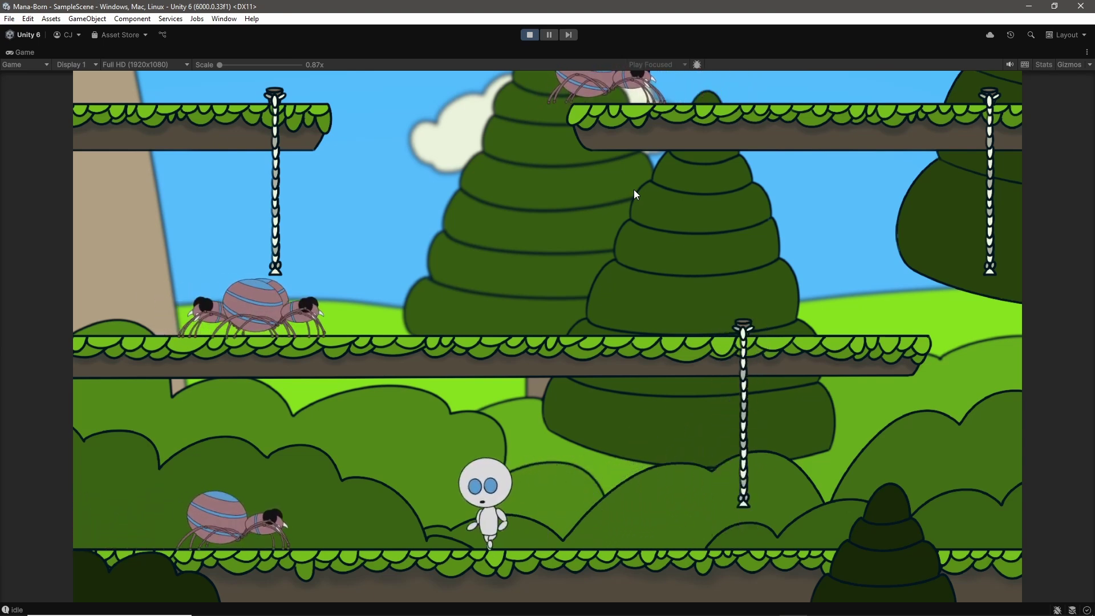
key("a")
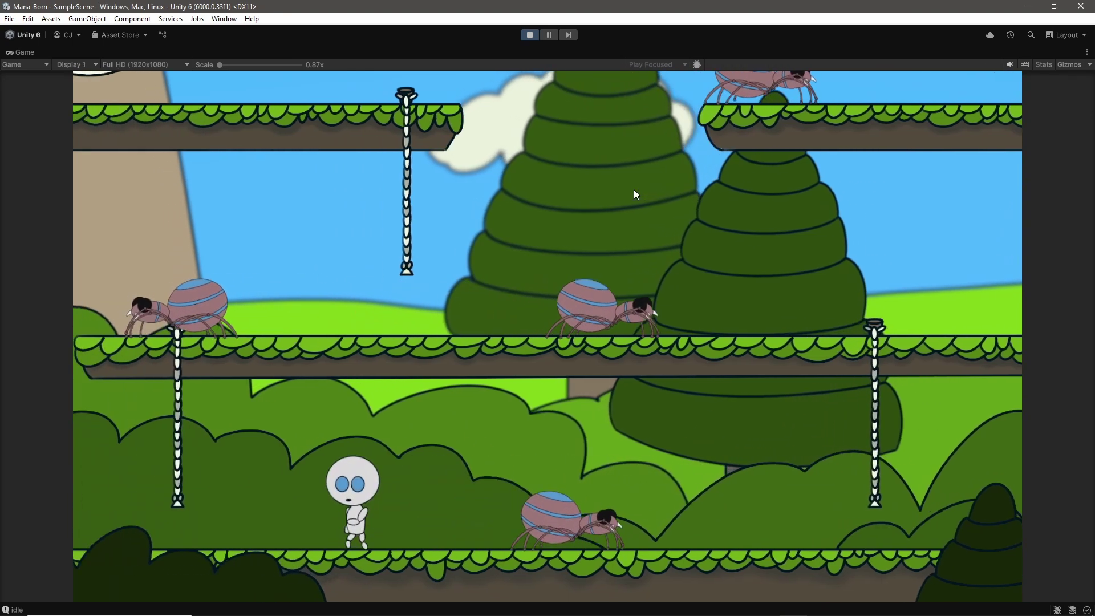
Grab the next rope, drop off, then climb back onto the middle platform and walk right.
key("a")
key("w")
key("a")
key("d")
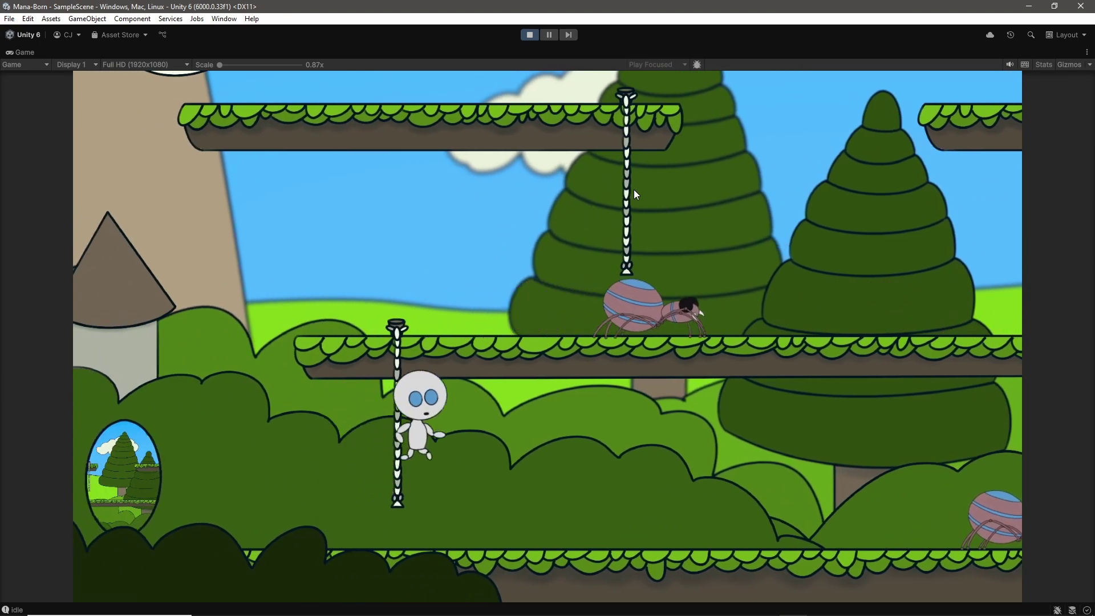
key("a")
key("w")
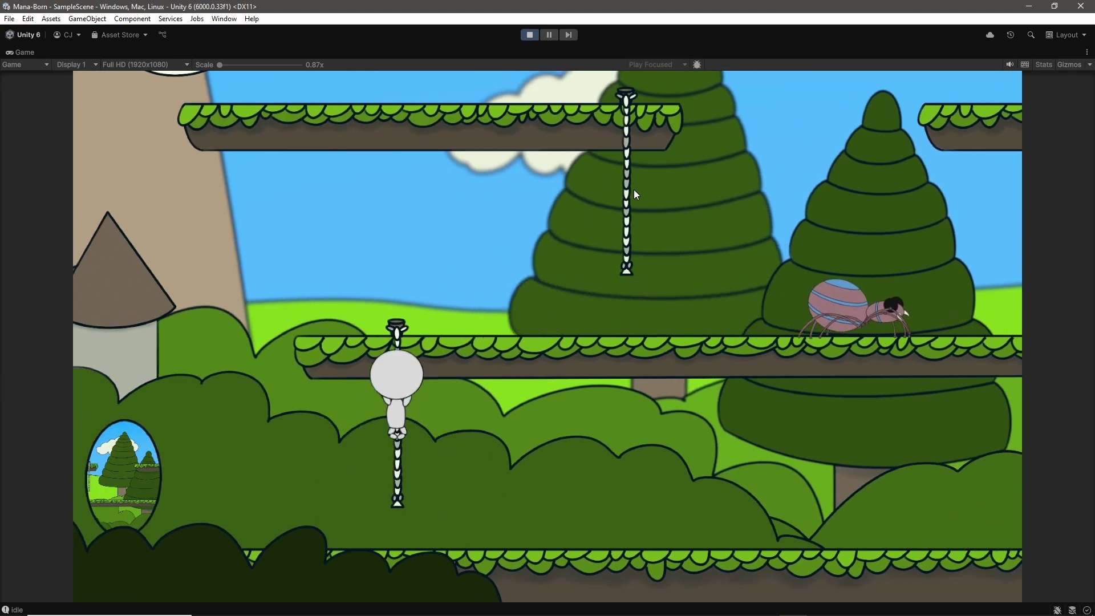
key("d")
key("d")
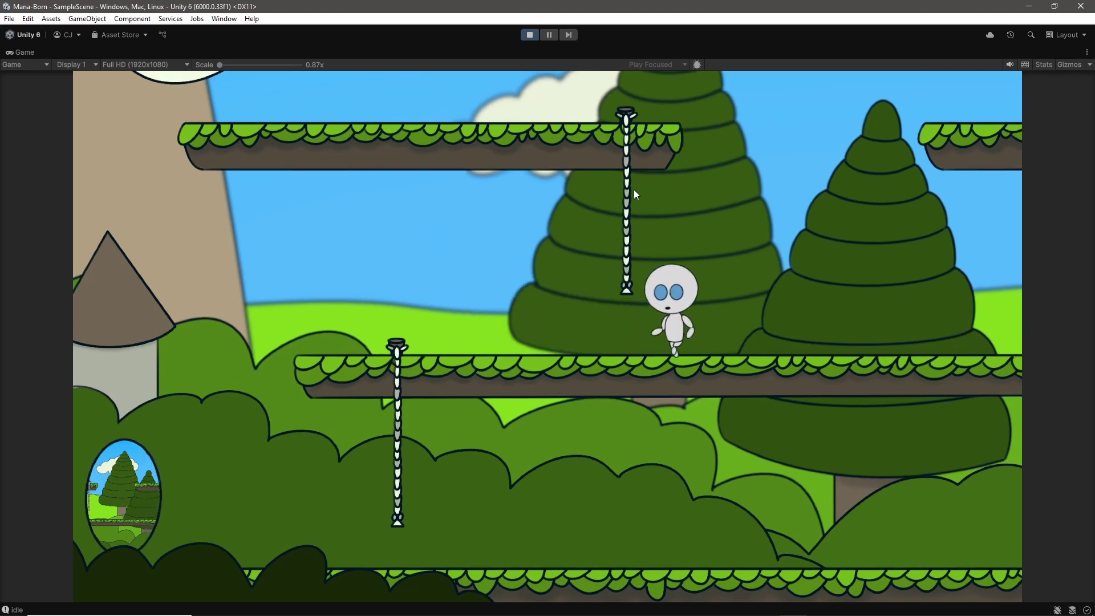